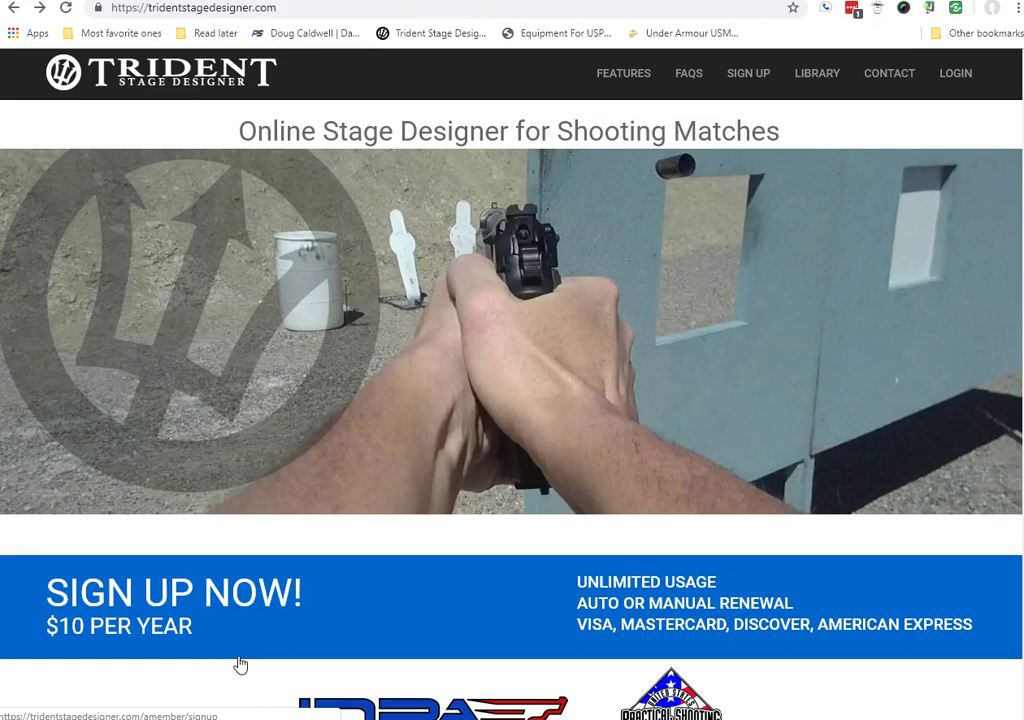
Review the home page's sign-up offer, supported match organizations and feature lists for the online stage designer
scroll(358, 641, "down", 3)
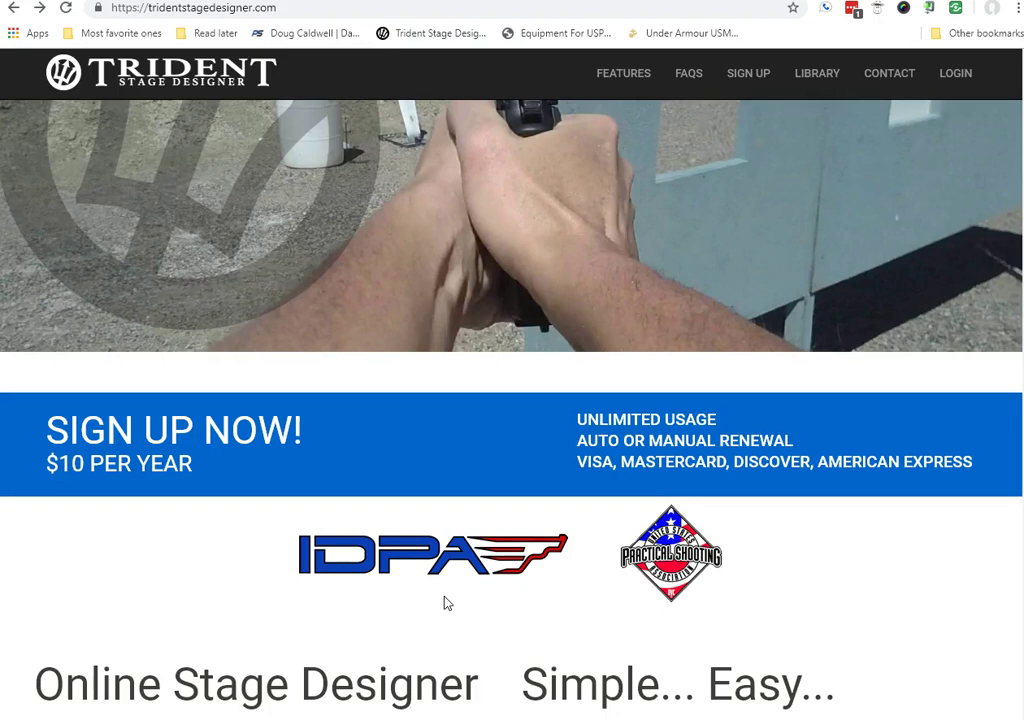
scroll(448, 599, "down", 2)
left_click(492, 610)
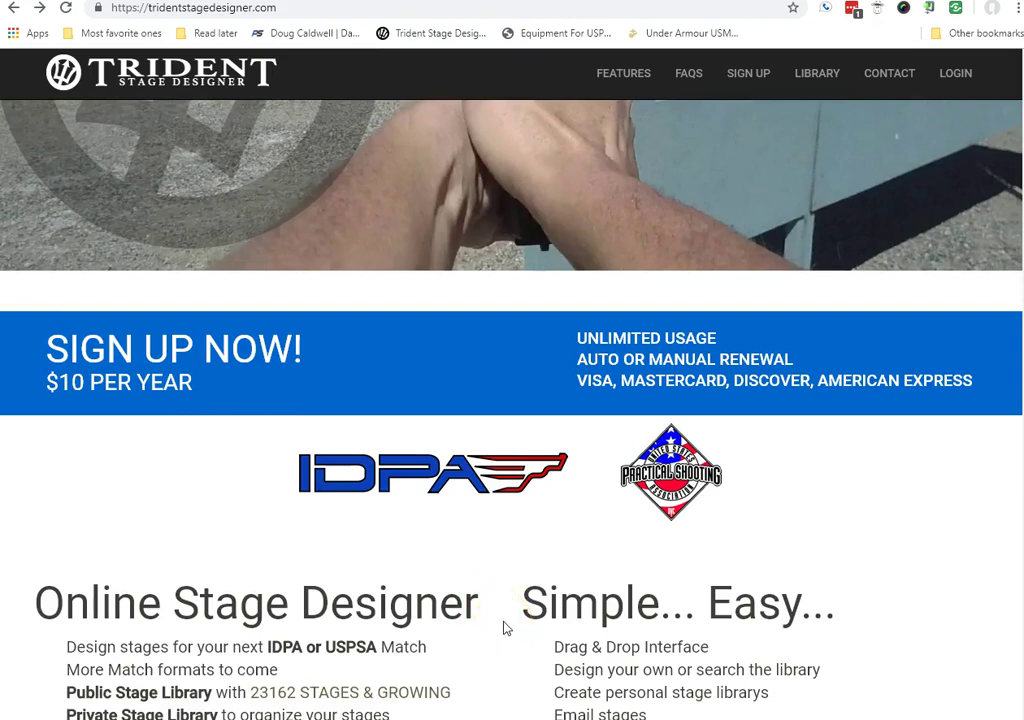
scroll(505, 628, "down", 1)
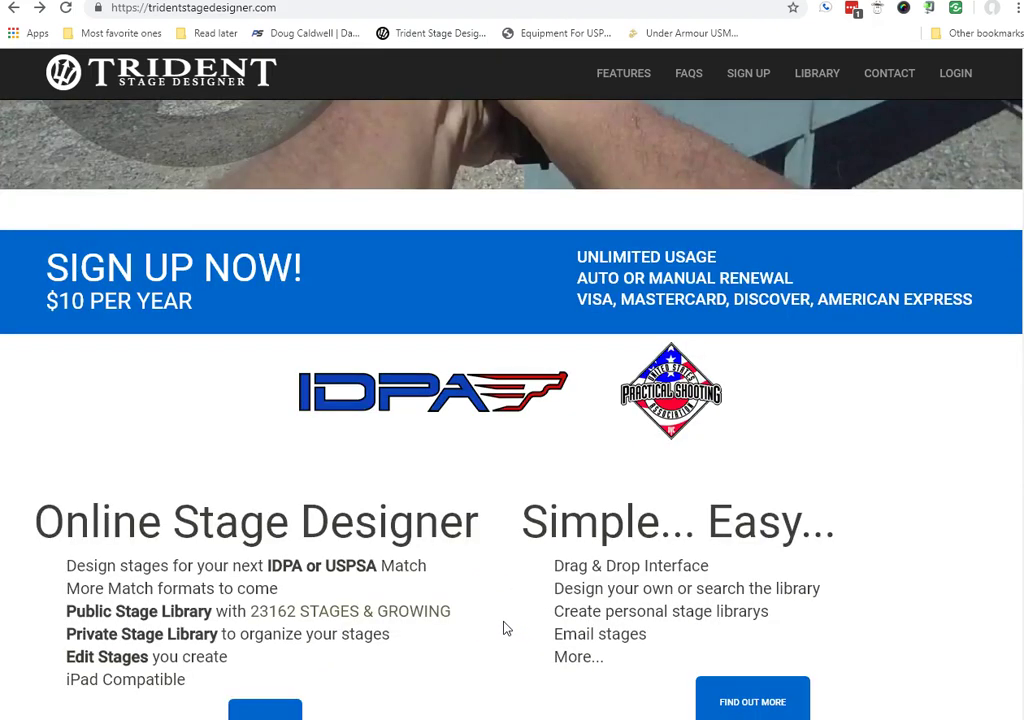
scroll(505, 628, "down", 2)
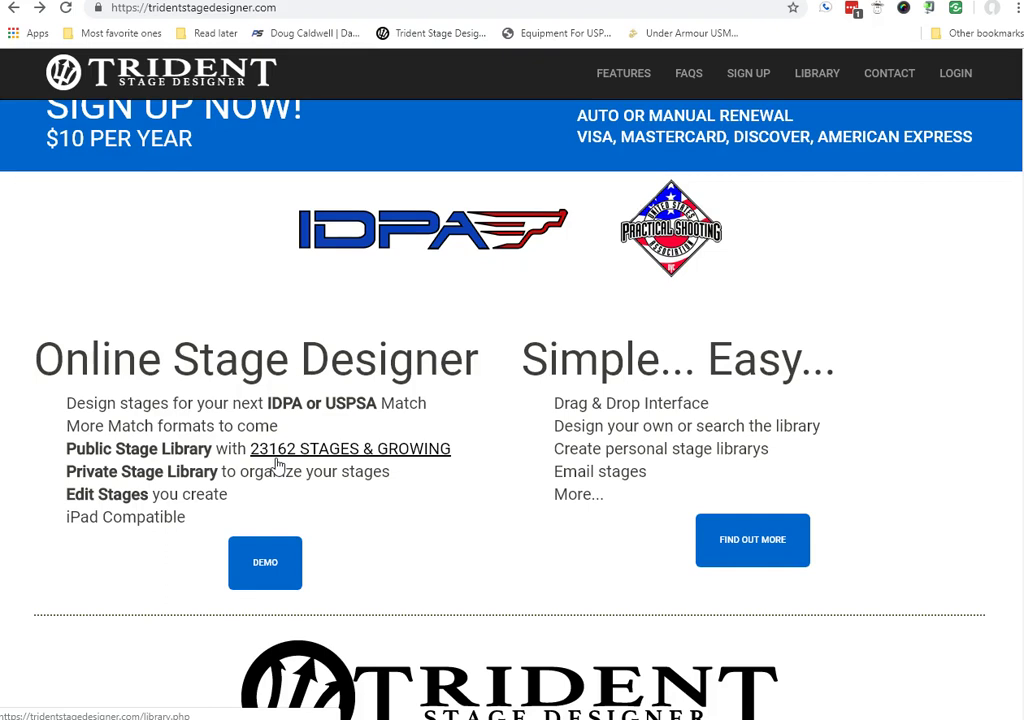
scroll(278, 464, "up", 5)
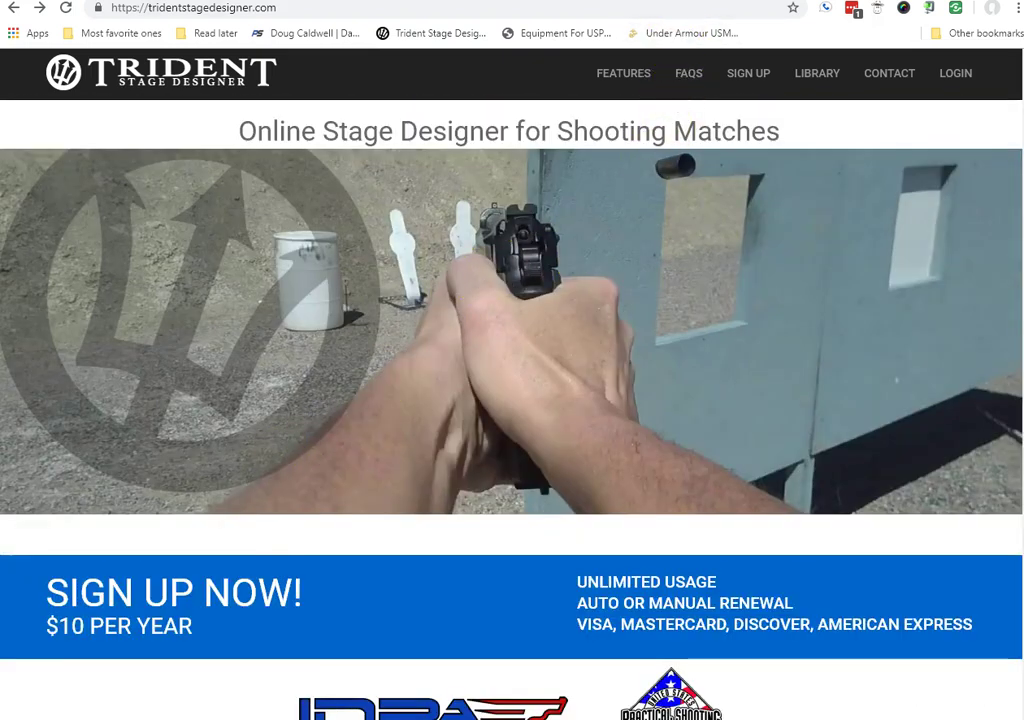
Open the members' Stage Designer page and title the new stage "Demo Stage"
left_click(575, 2)
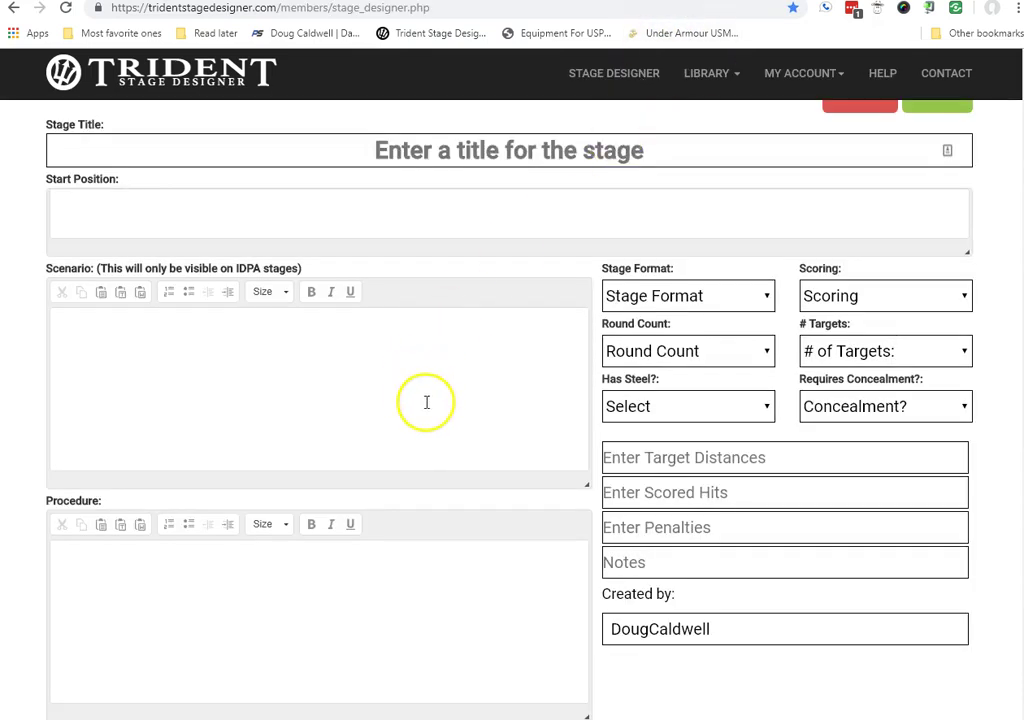
scroll(429, 404, "up", 2)
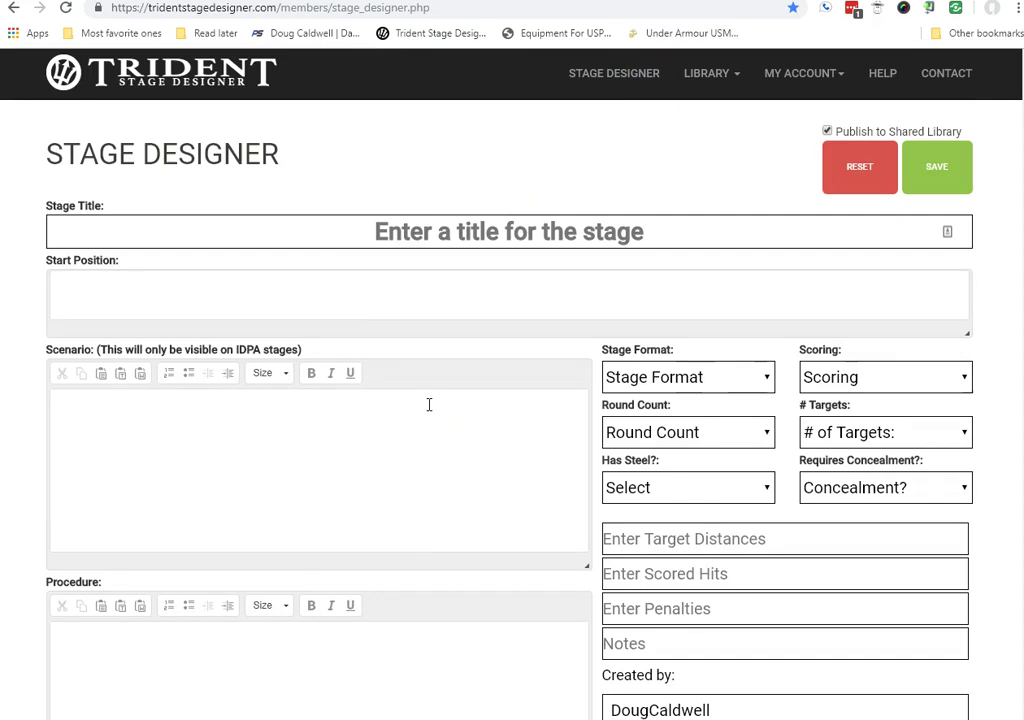
left_click(478, 231)
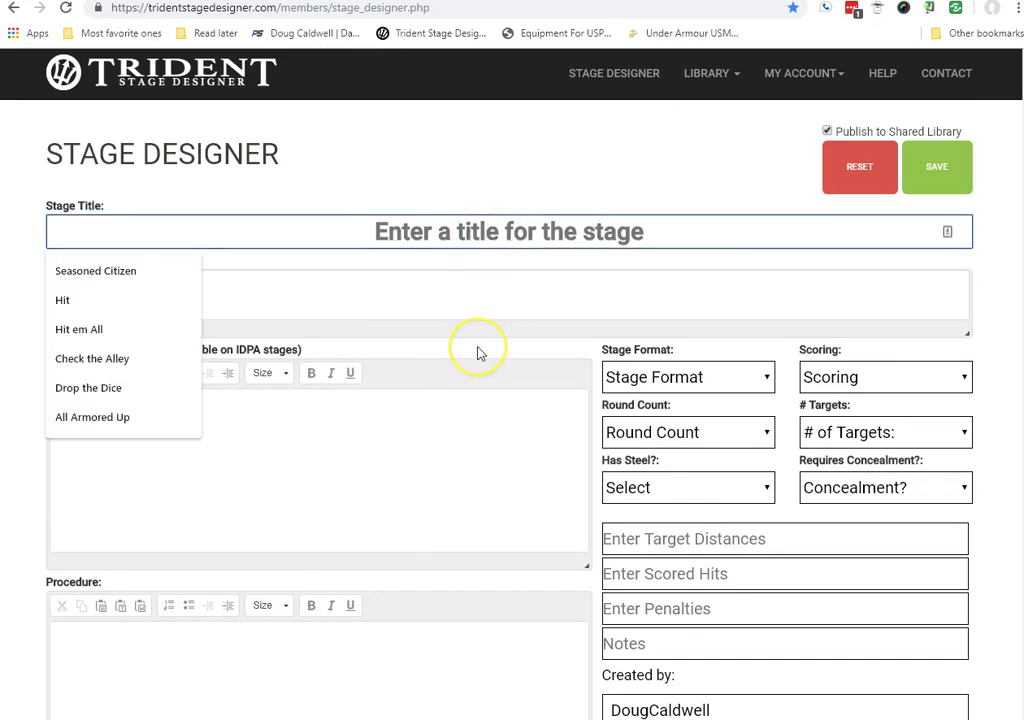
type("Dem")
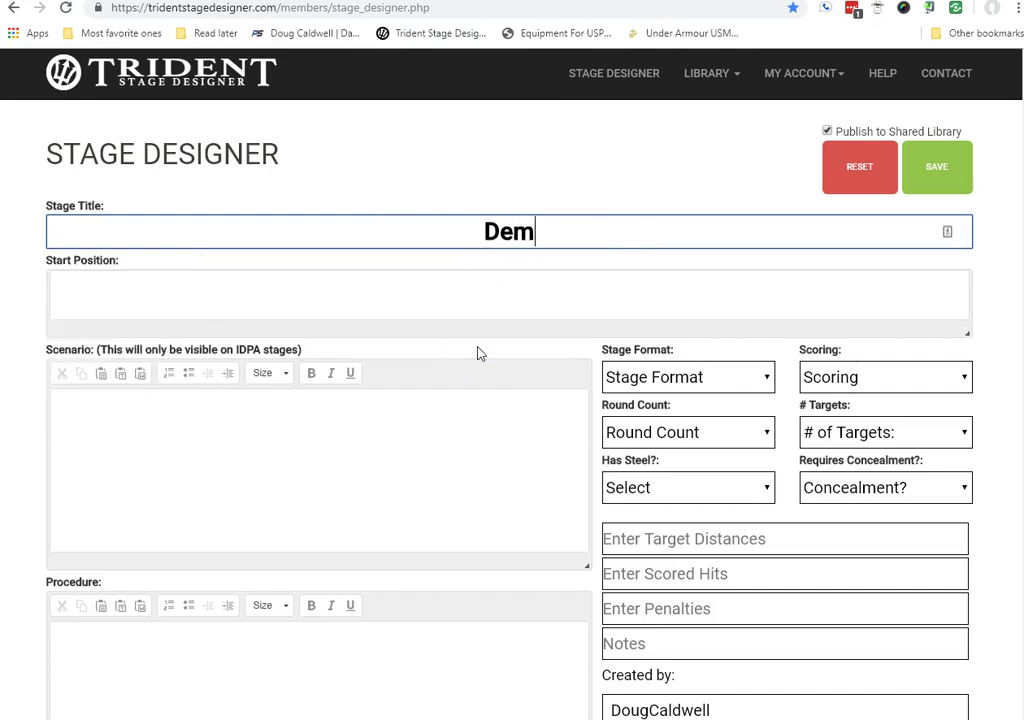
type("o Stag")
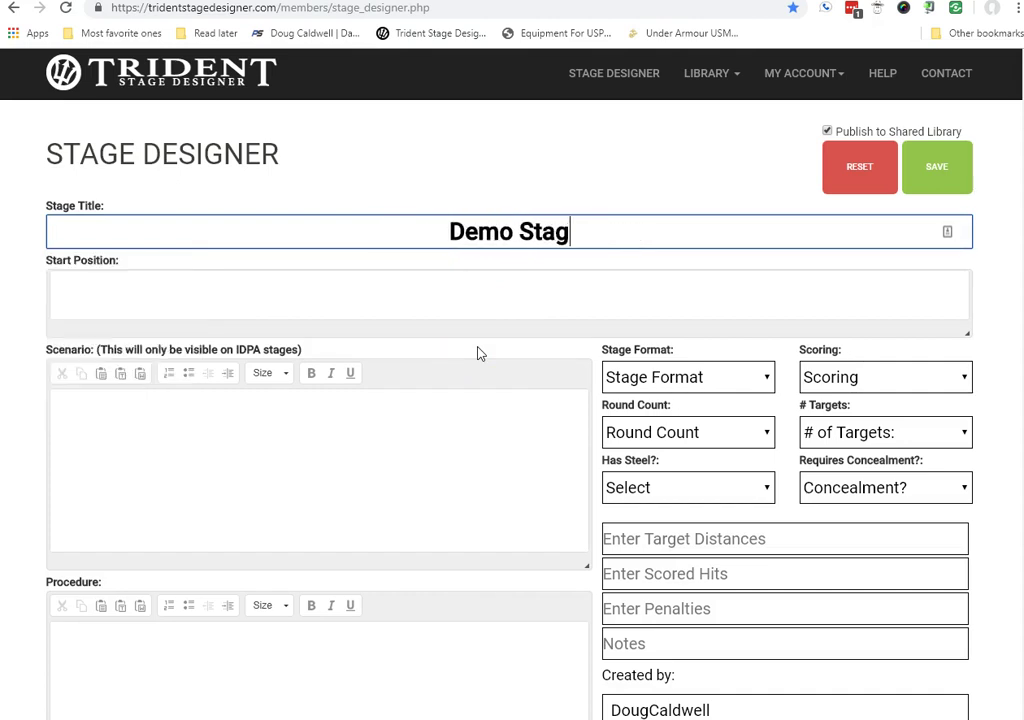
type("e")
left_click(483, 385)
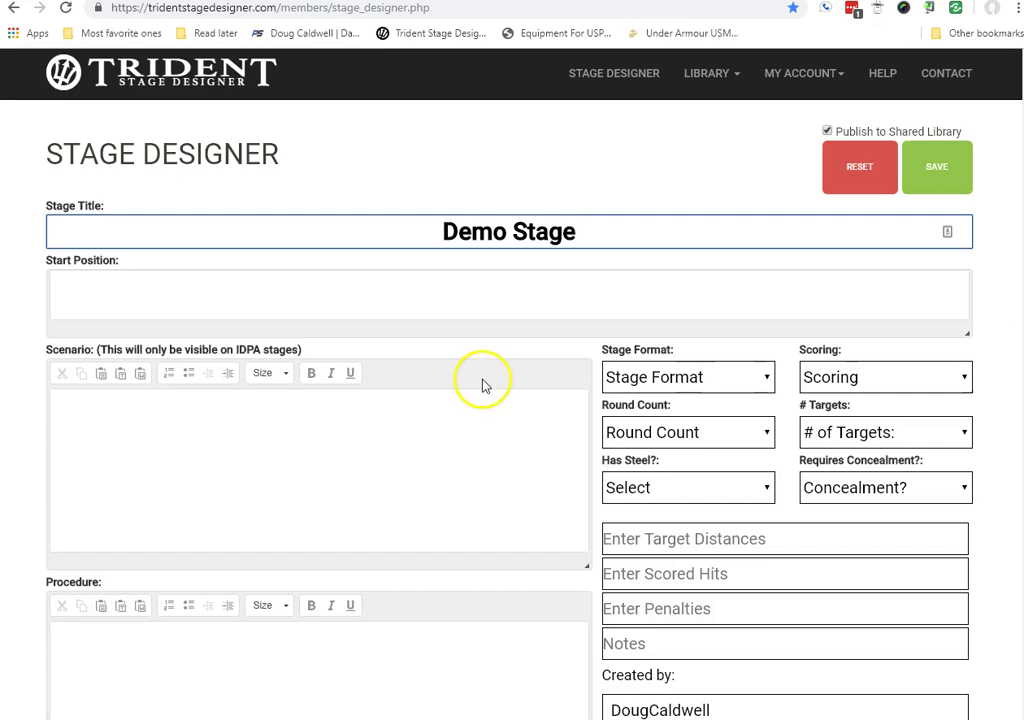
Set the stage format to Other Rules and the scoring to Unlimited
left_click(768, 378)
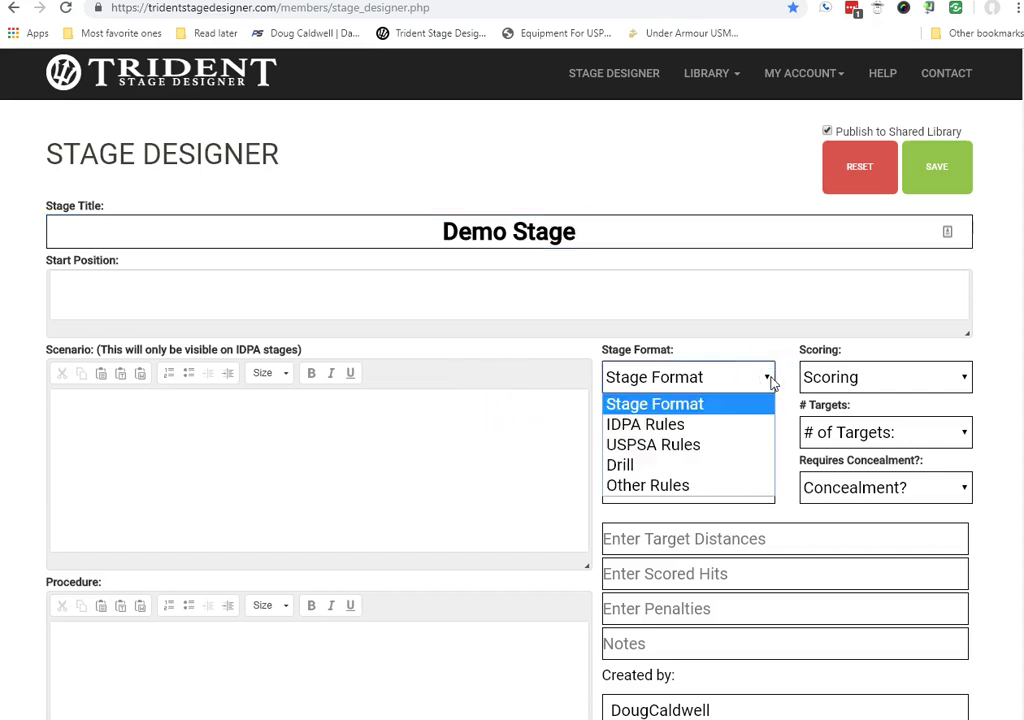
left_click(689, 487)
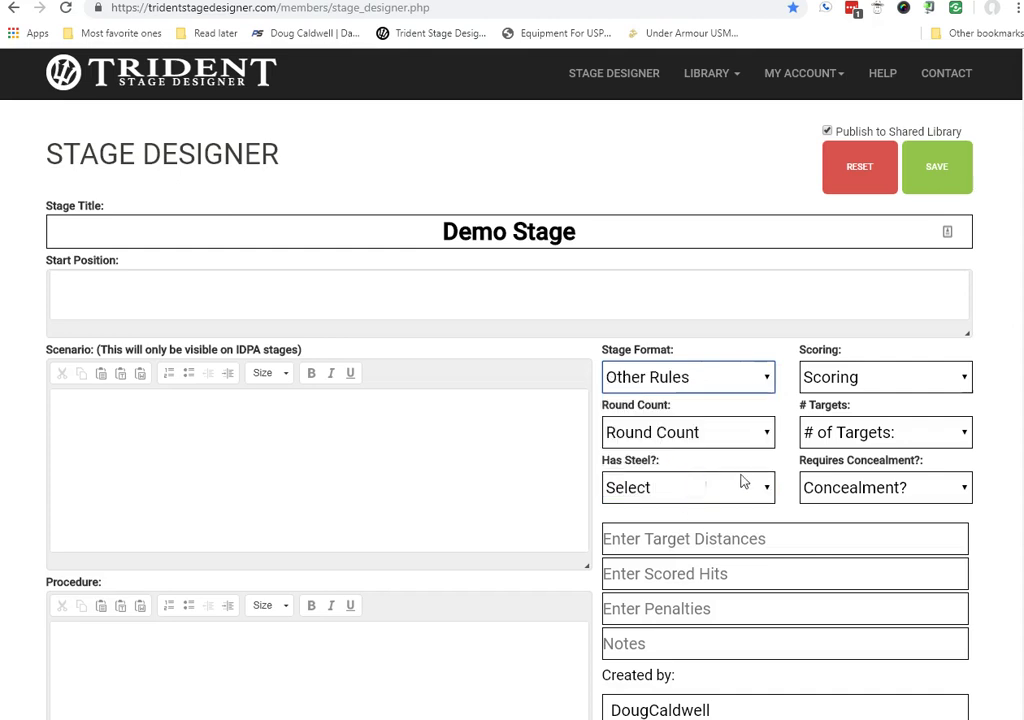
left_click(964, 378)
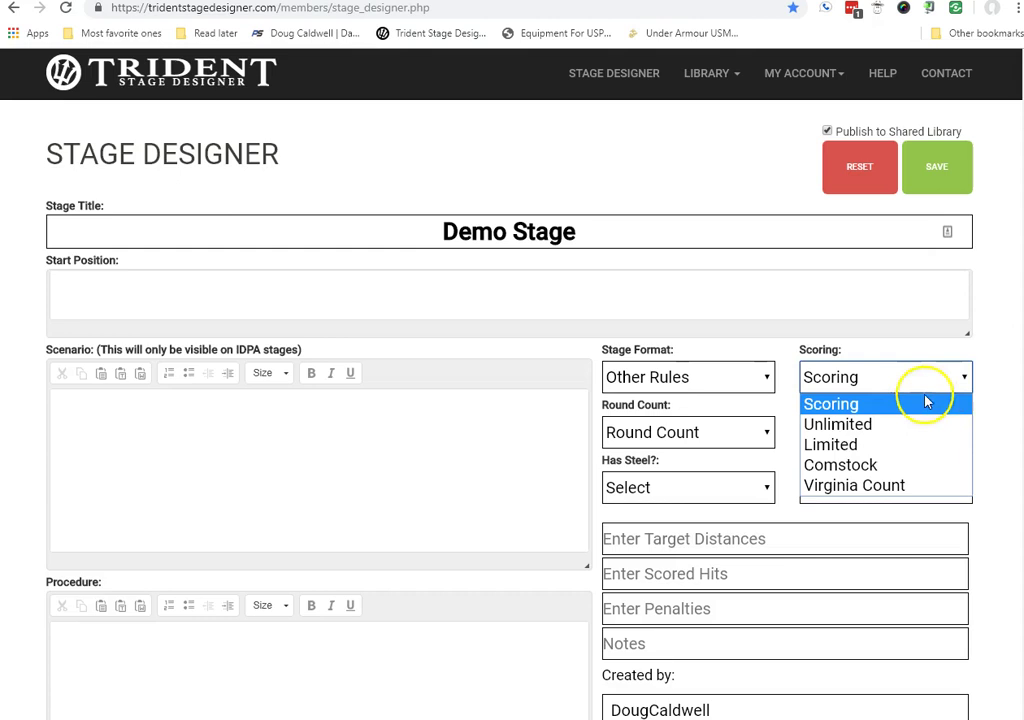
left_click(873, 425)
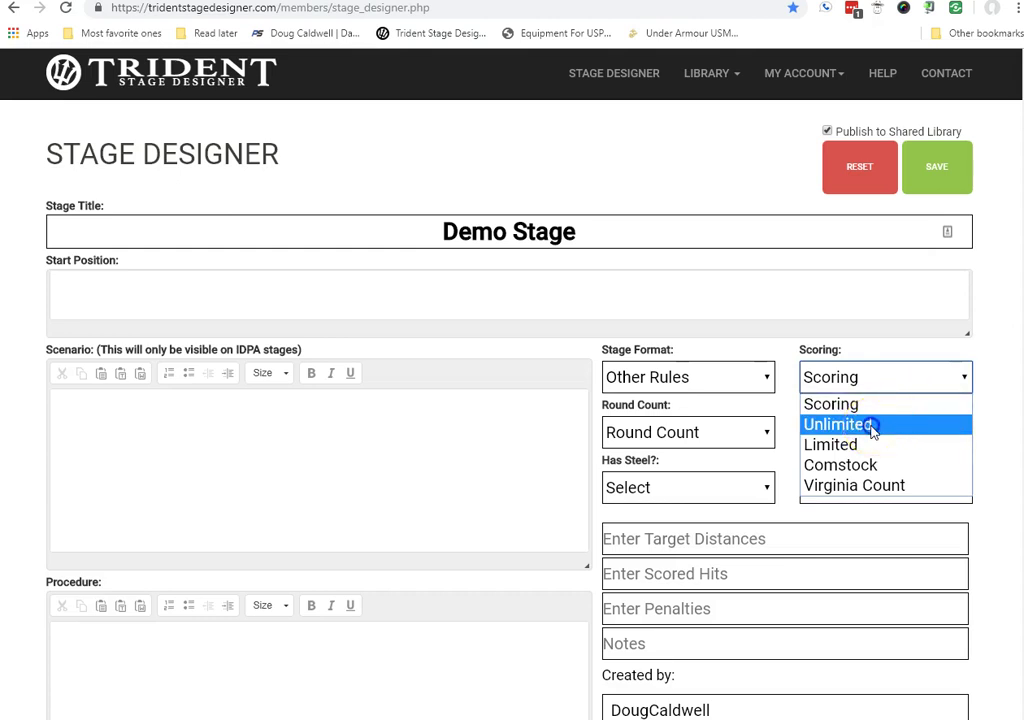
Set the stage's round count to 99 and the number of targets to 9
left_click(766, 437)
left_click_drag(770, 58, 743, 379)
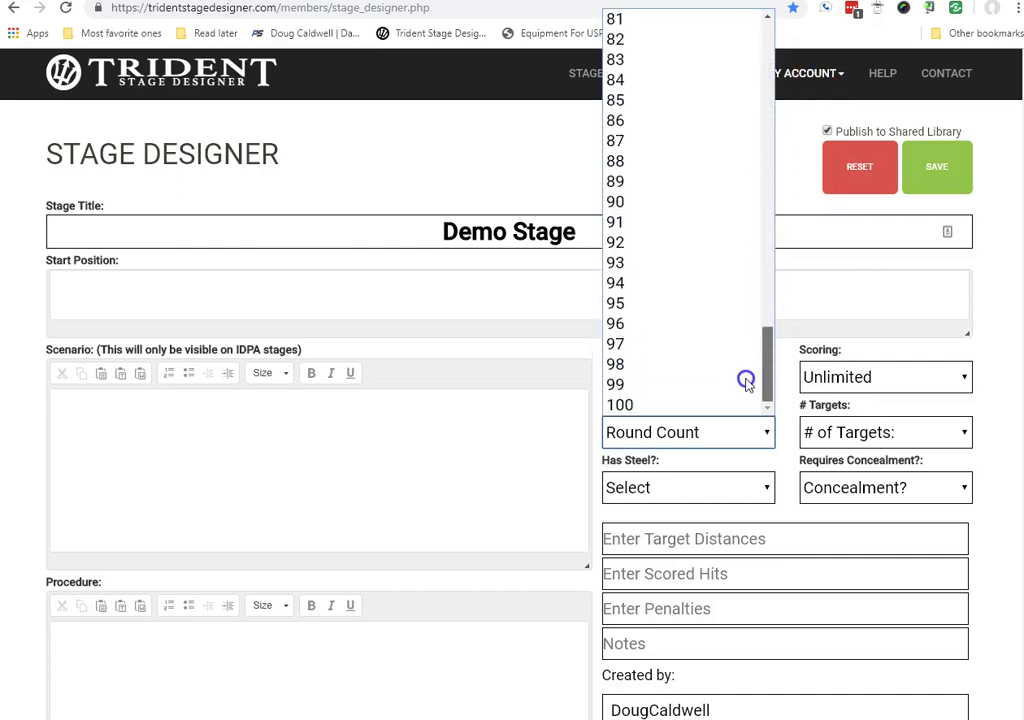
left_click(663, 386)
left_click(965, 436)
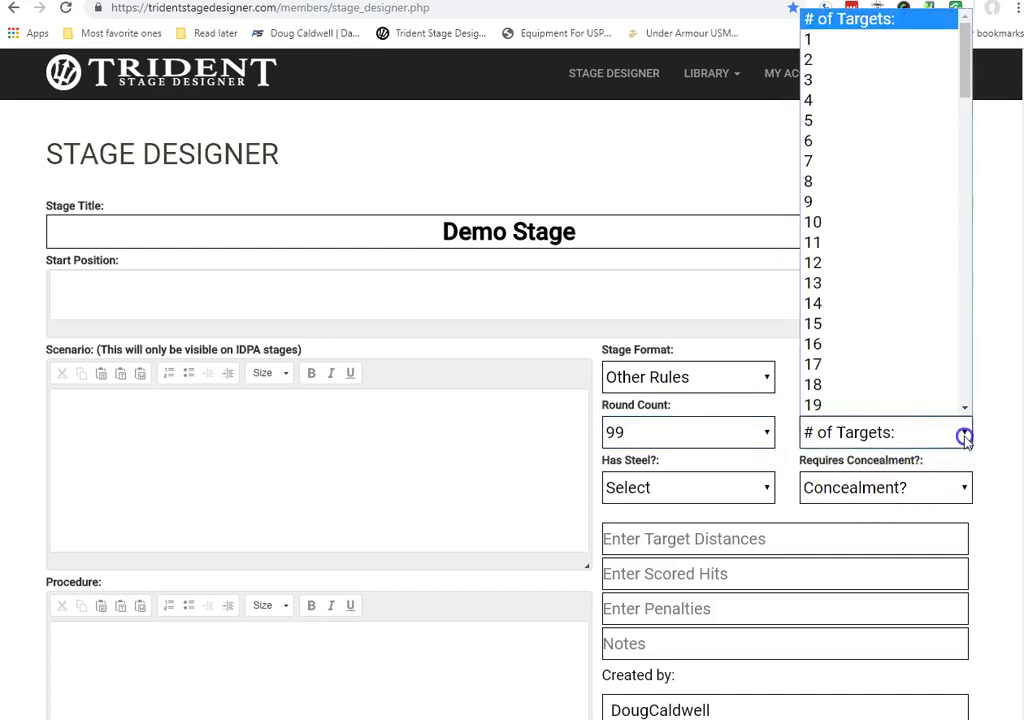
scroll(917, 336, "down", 1)
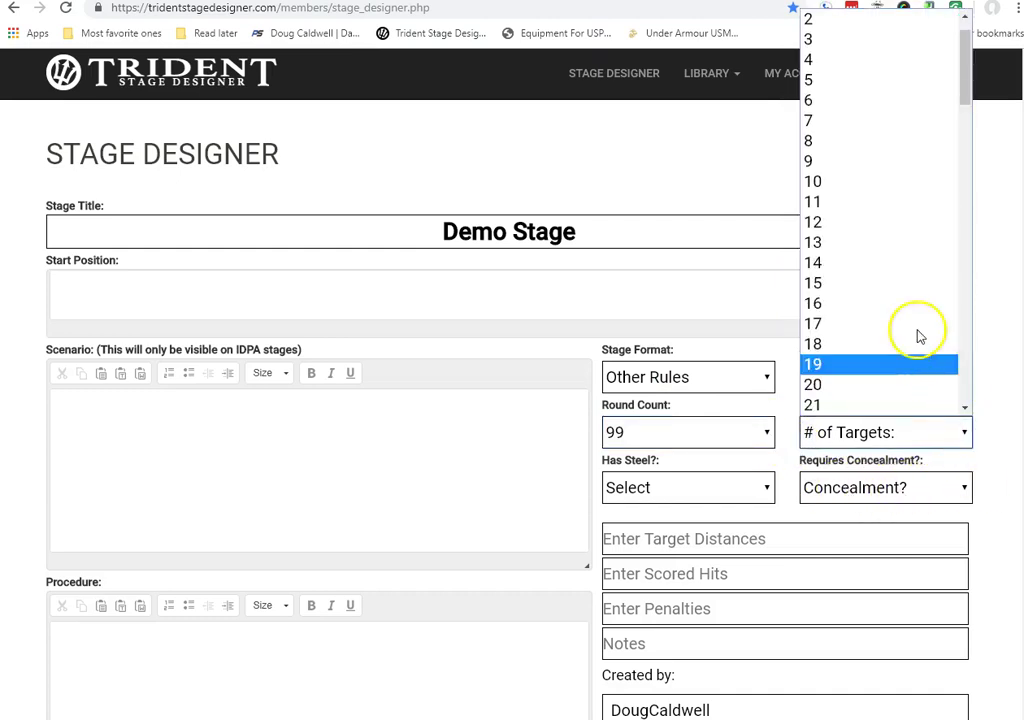
left_click(821, 163)
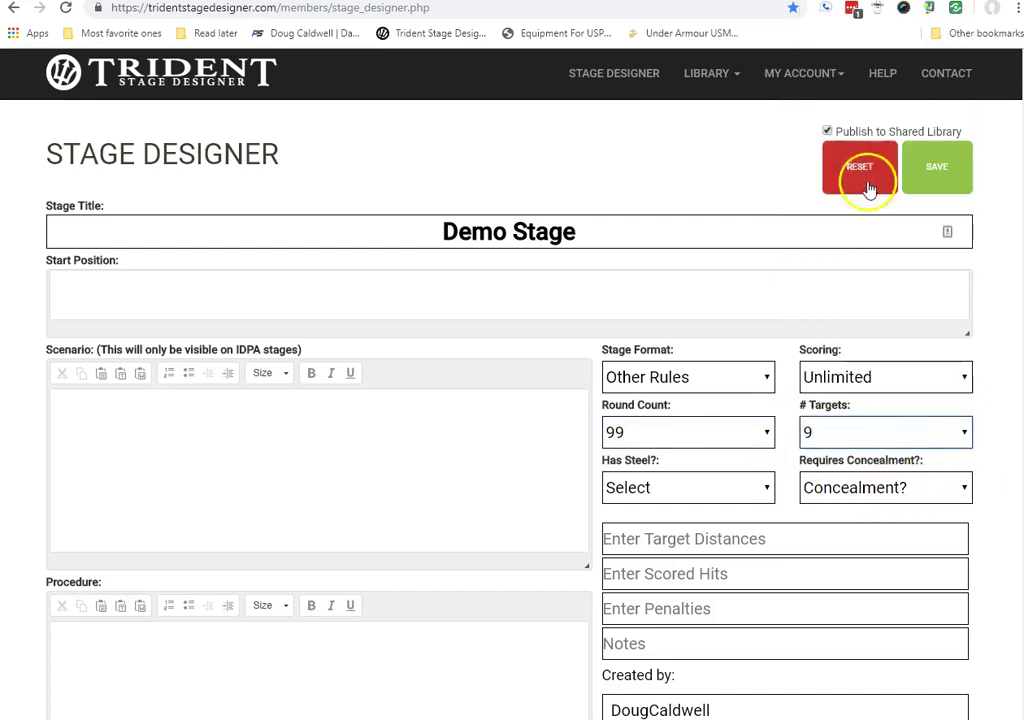
Specify that the stage has no steel and that concealment is Not Required
left_click(766, 486)
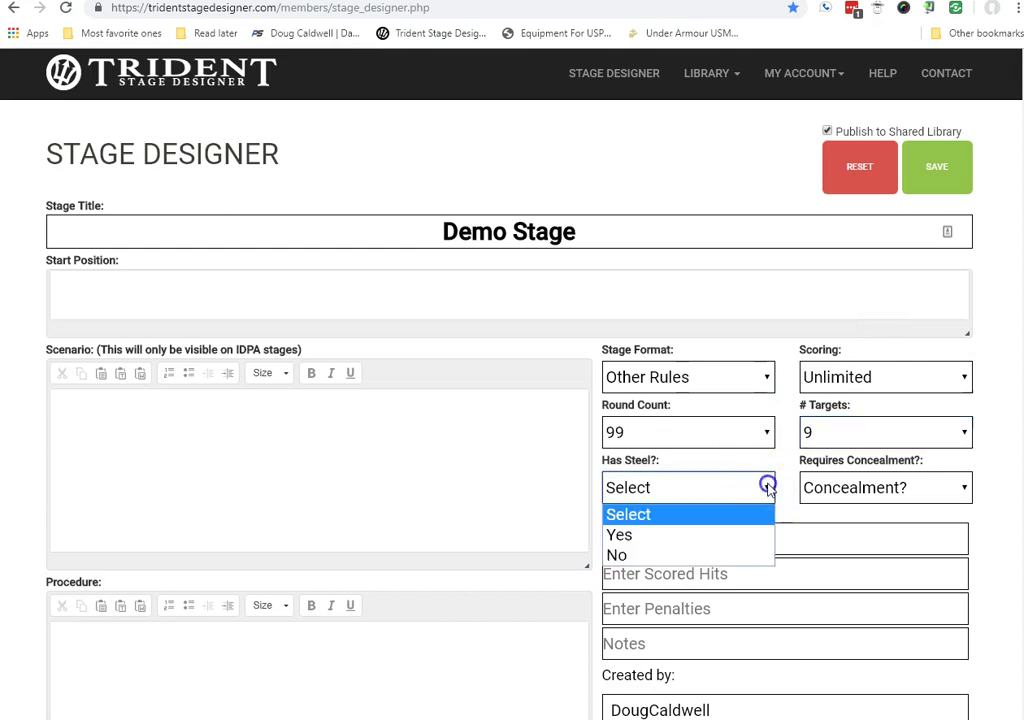
left_click(680, 558)
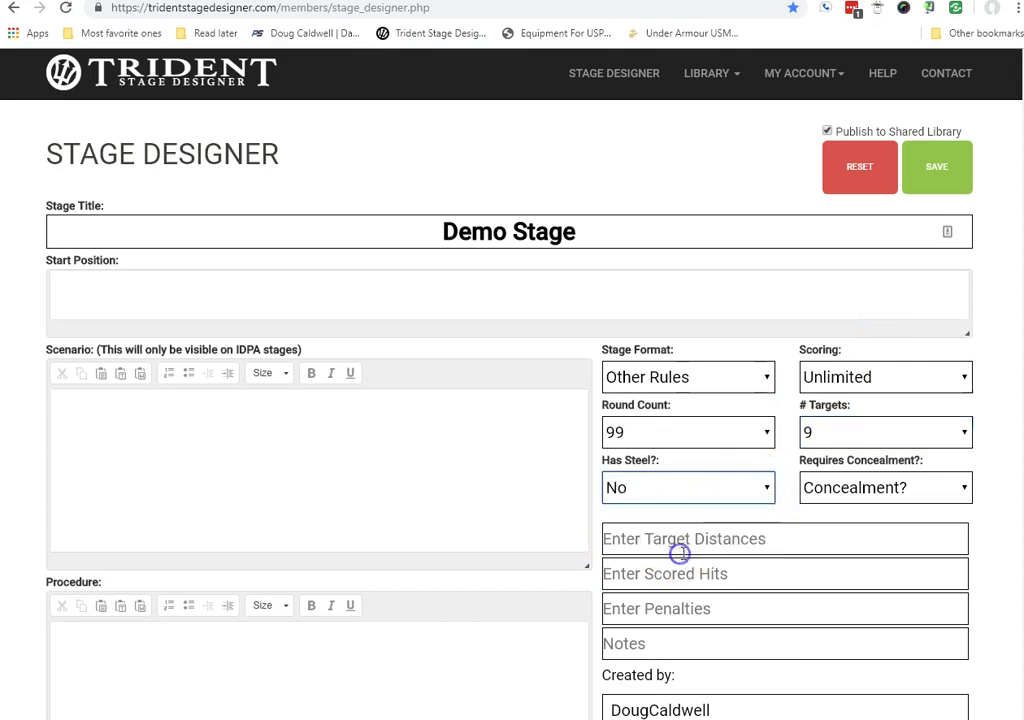
left_click(965, 490)
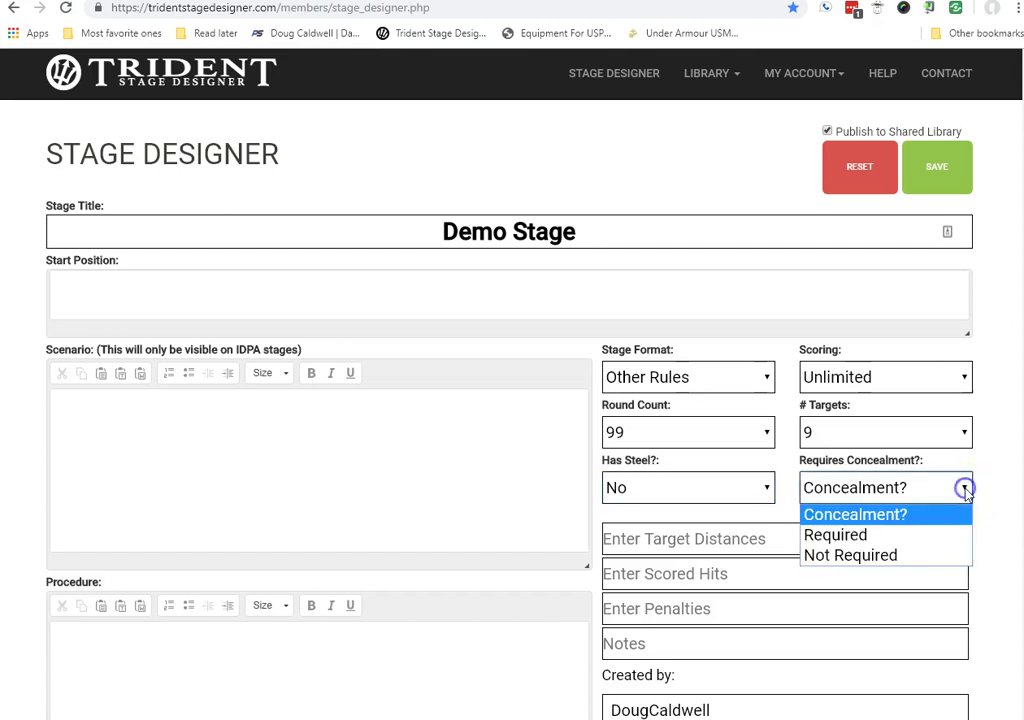
left_click(907, 554)
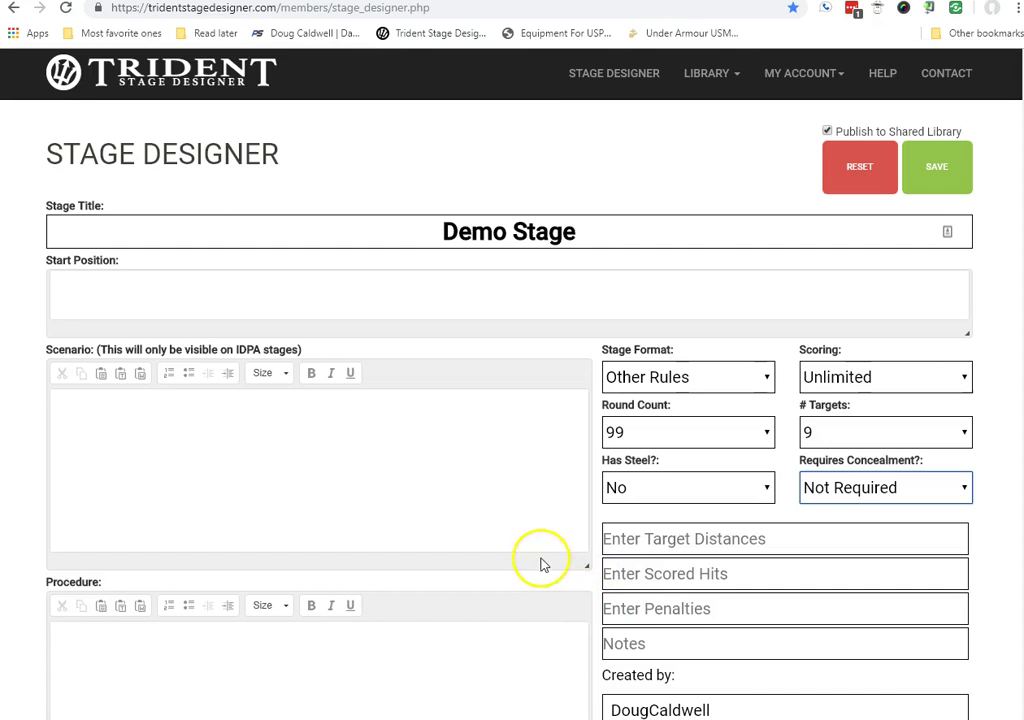
Fill the scored hits from the suggested white-target entry and cut its second sentence, keeping only "2 best hits will be scored."
scroll(540, 560, "down", 1)
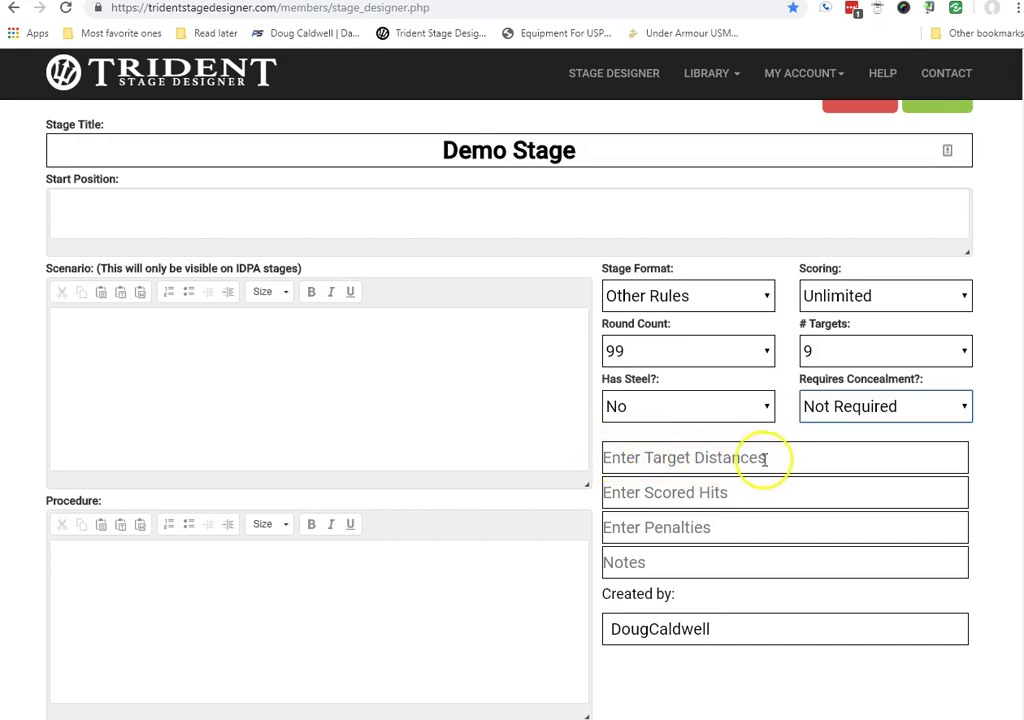
left_click(736, 490)
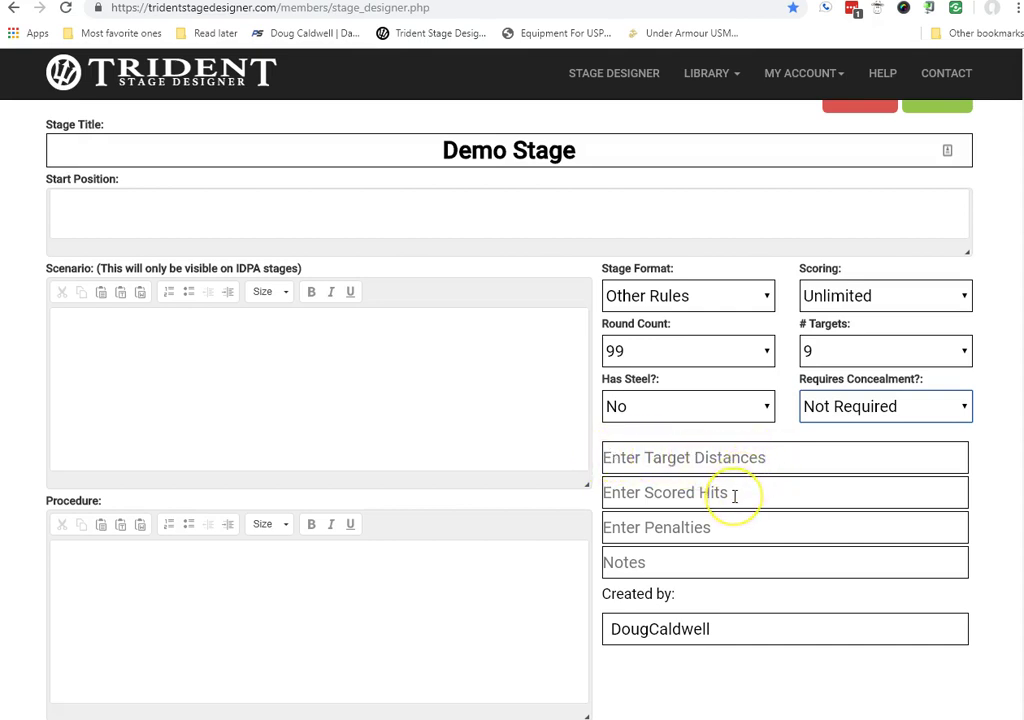
left_click(734, 494)
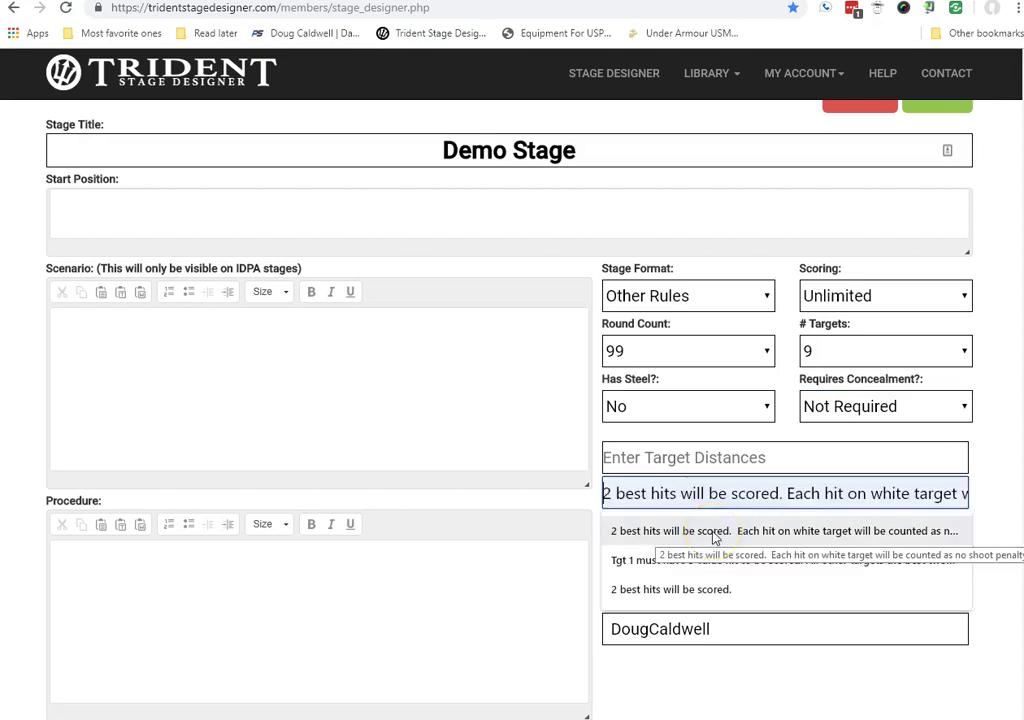
left_click(713, 535)
left_click(793, 500)
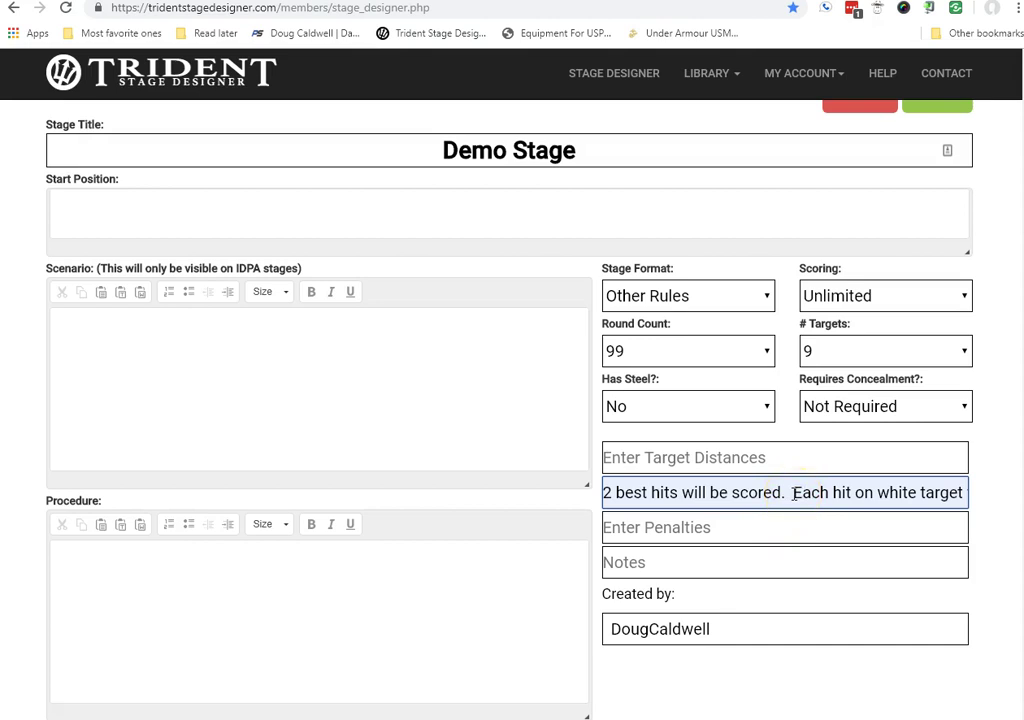
left_click_drag(792, 492, 1015, 504)
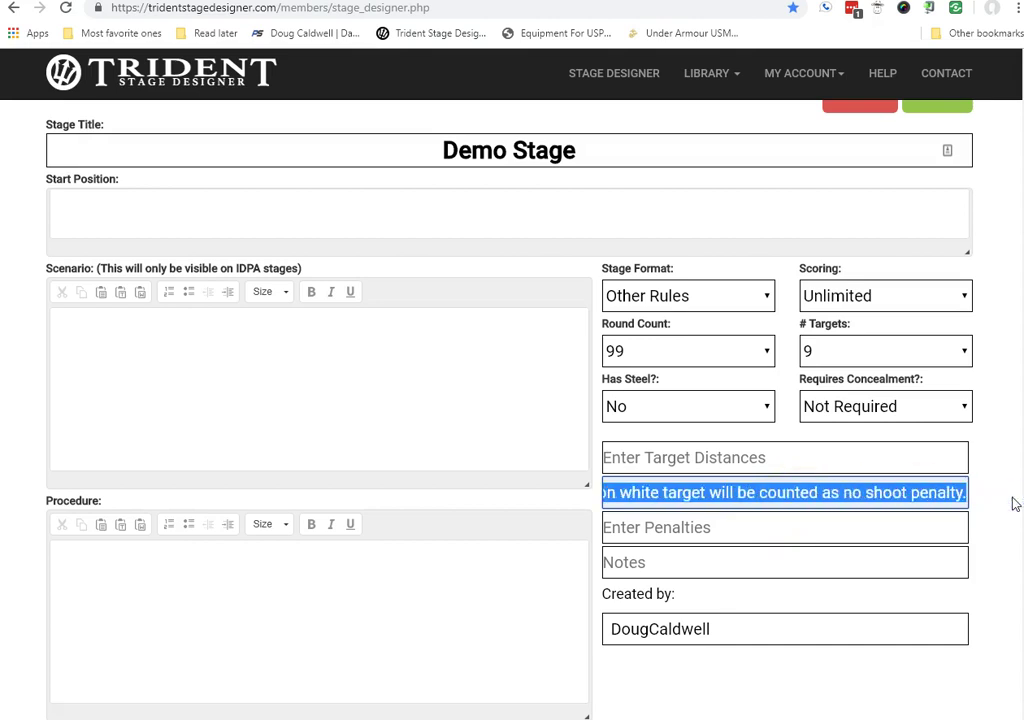
key("BackSpace")
Paste "Each hit on white target will be counted as no shoot penalty." as the stage's penalties
left_click_drag(949, 487, 629, 532)
left_click(629, 530)
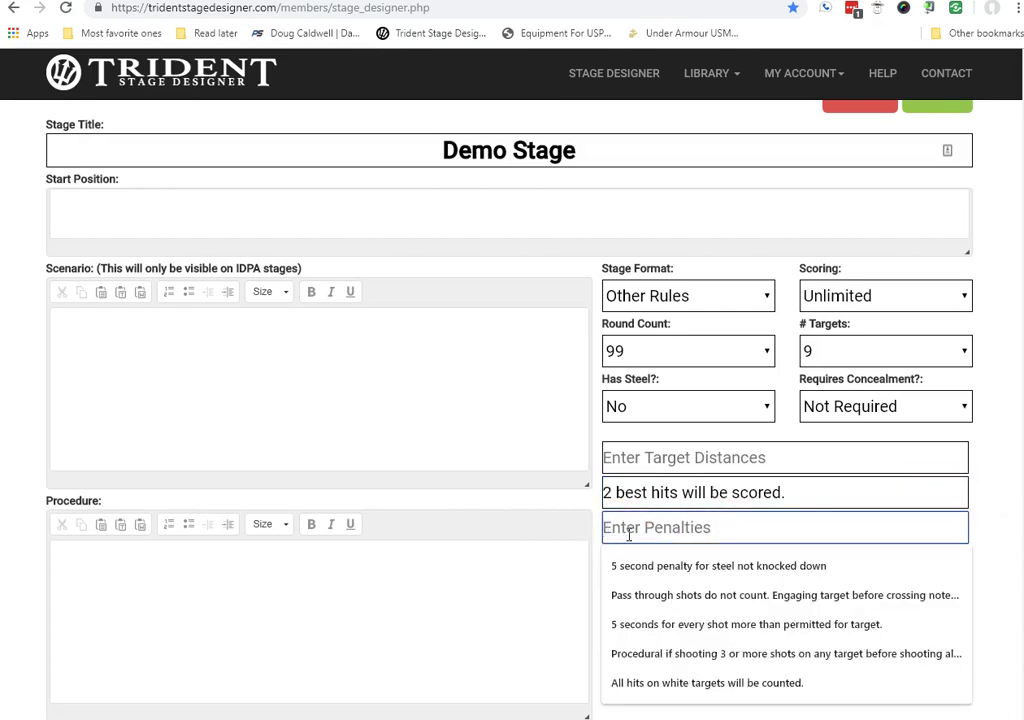
key("ctrl+v")
Read through the whole penalties sentence from its beginning to its end
left_click(629, 530)
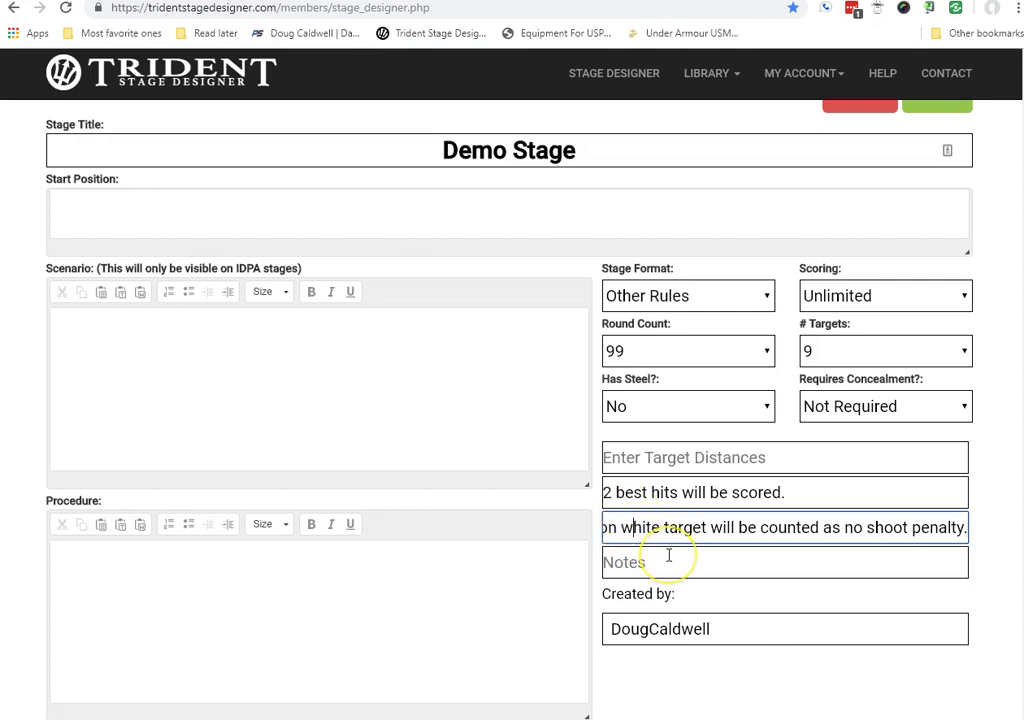
key("Left")
key("Left")
key("Left")
key("Left")
key("Left")
key("Left")
key("Left")
key("Left")
key("Left")
key("Left")
key("Left")
key("Left")
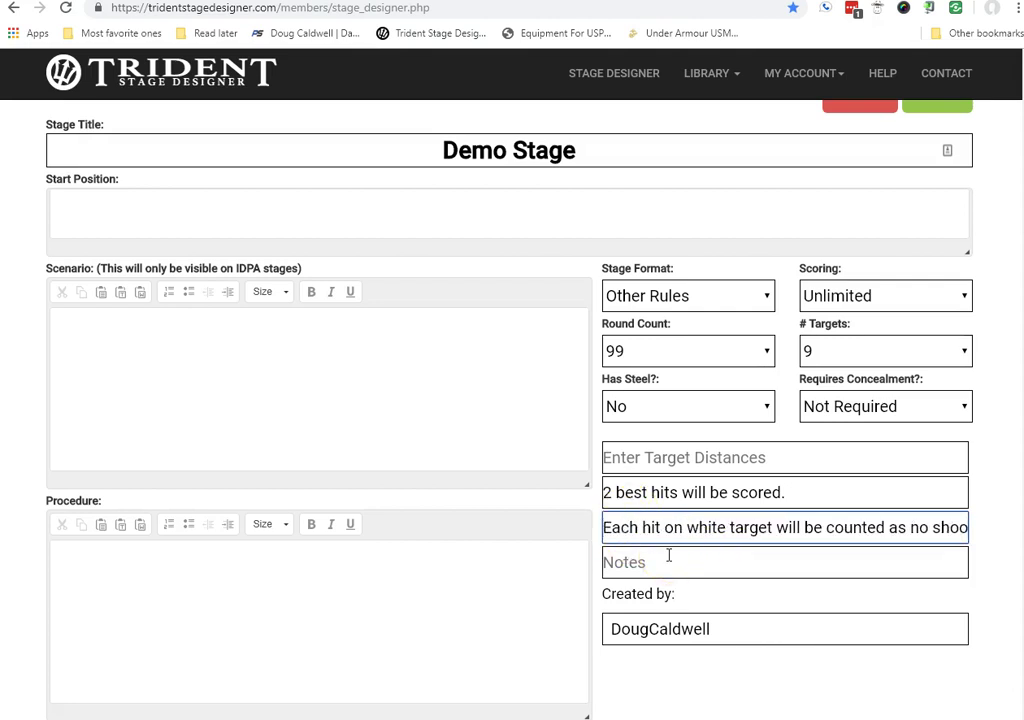
key("Right")
key("Right")
key("Right")
key("Right")
key("Right")
key("Right")
key("Right")
key("Right")
key("Right")
key("Right")
key("Right")
key("Right")
key("Right")
key("Right")
key("Right")
key("Right")
key("Right")
key("Right")
key("Right")
key("Right")
key("Right")
key("Right")
key("Right")
key("Right")
key("Right")
key("Right")
key("Right")
key("Right")
key("Right")
key("Right")
key("Right")
key("Right")
key("Right")
key("Right")
key("Right")
key("Right")
key("Right")
key("Right")
key("Right")
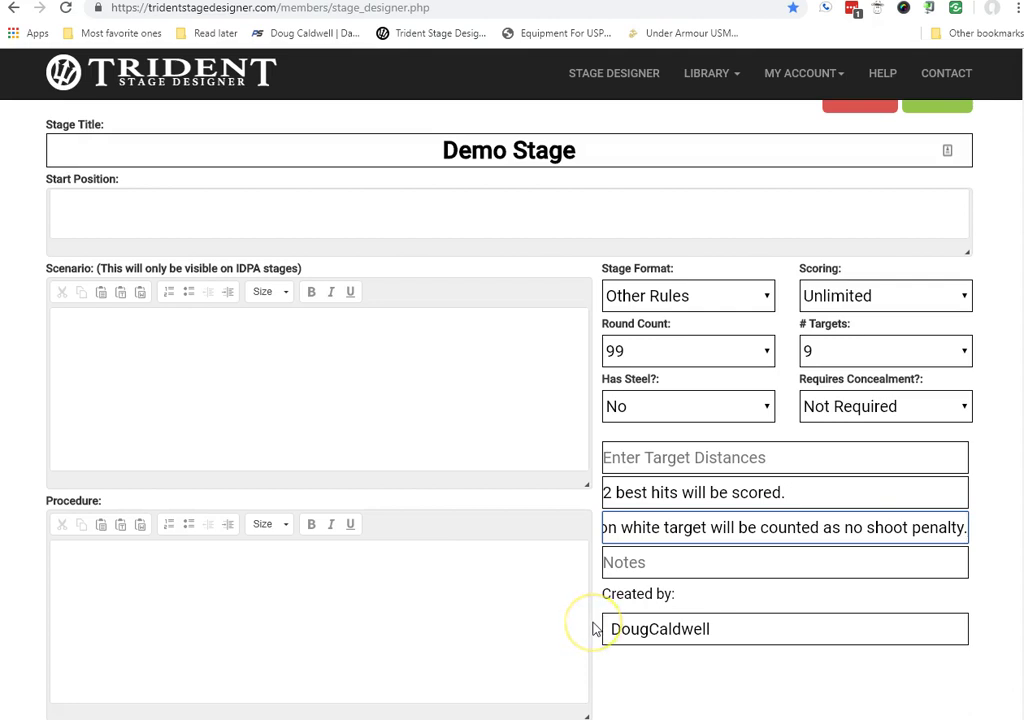
Insert a space between the creator's first and last name, and enter "djldfsjldsflsdflerodfmlsdlfdsldsfl" as filler text for the procedure
left_click(651, 632)
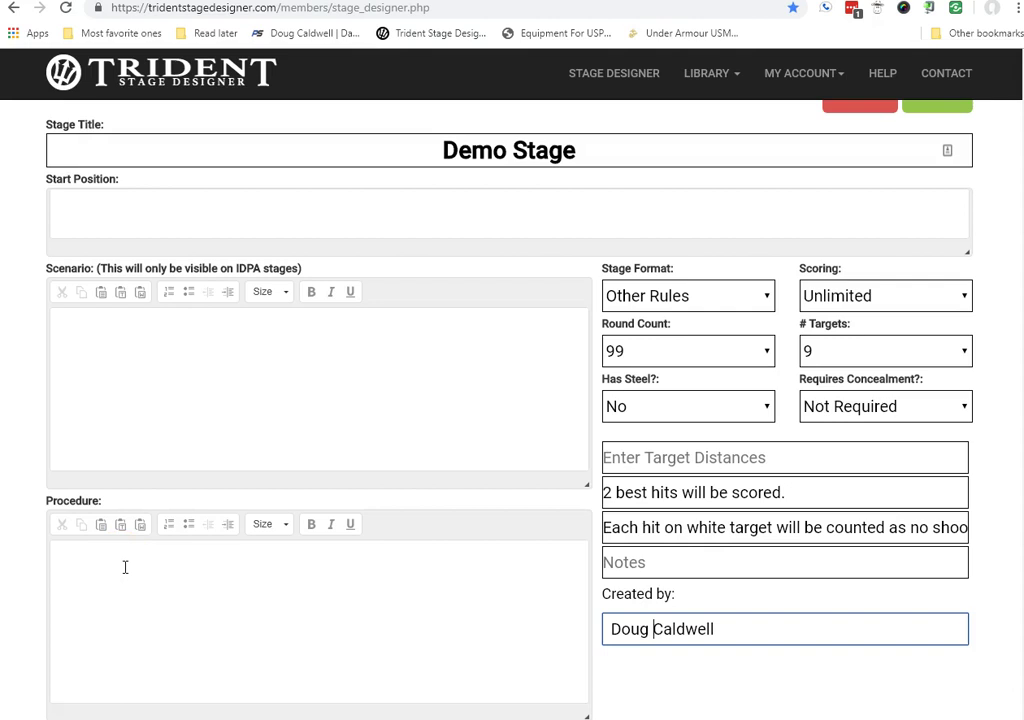
scroll(125, 567, "down", 1)
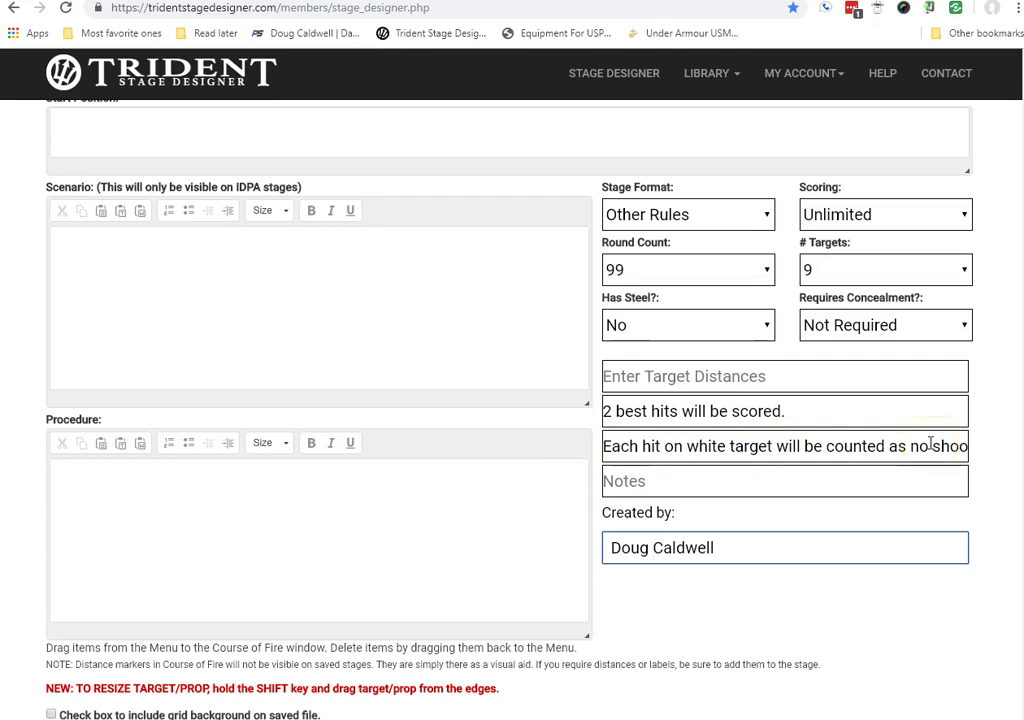
left_click(103, 485)
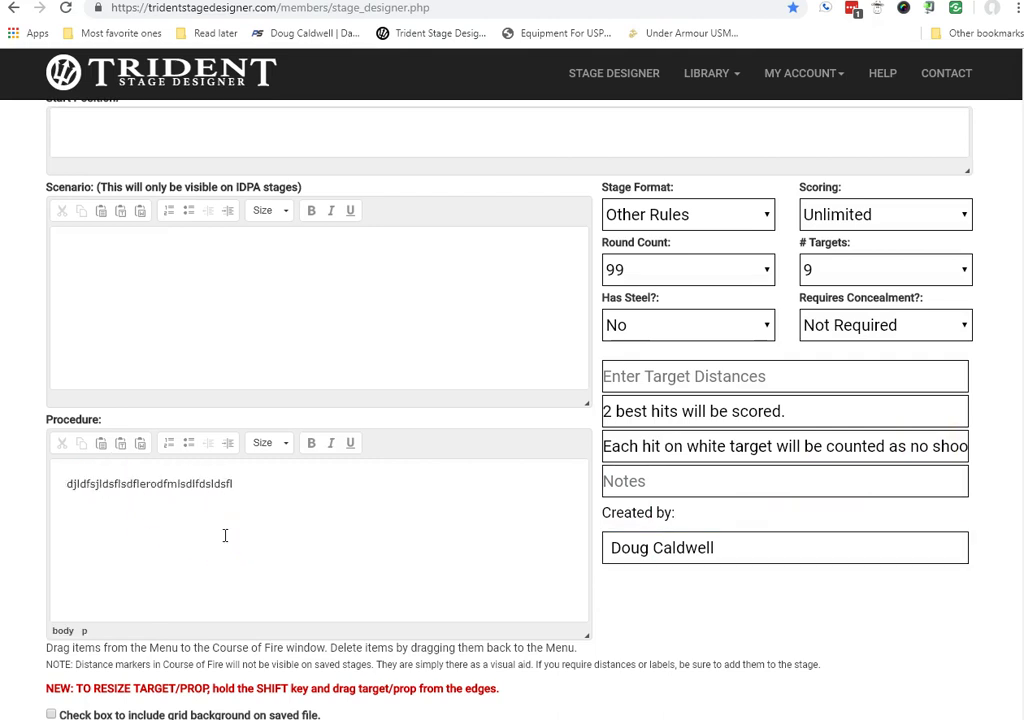
Look through the stage item categories from the target sets and stands to steel targets, barricades, props and labels
scroll(329, 562, "down", 2)
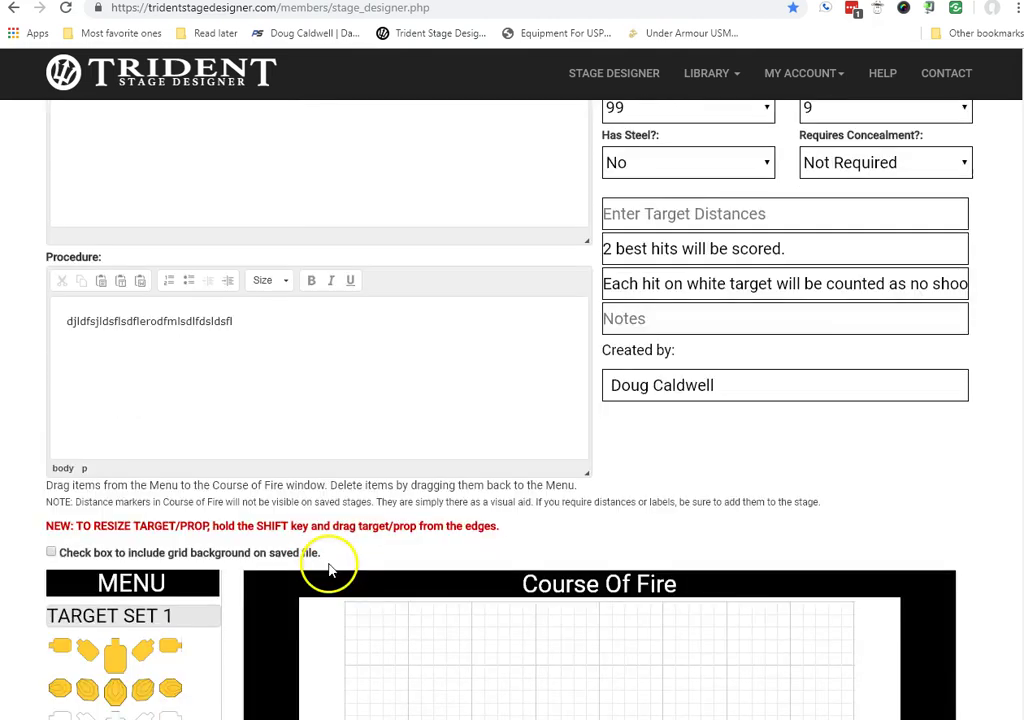
scroll(329, 566, "down", 5)
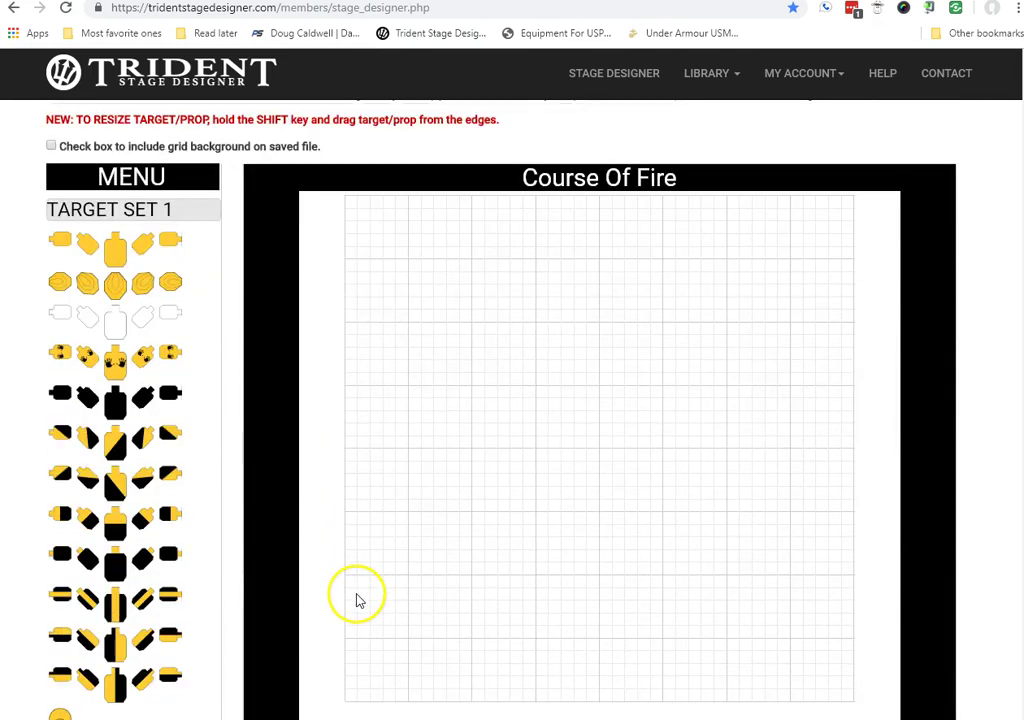
scroll(396, 592, "down", 1)
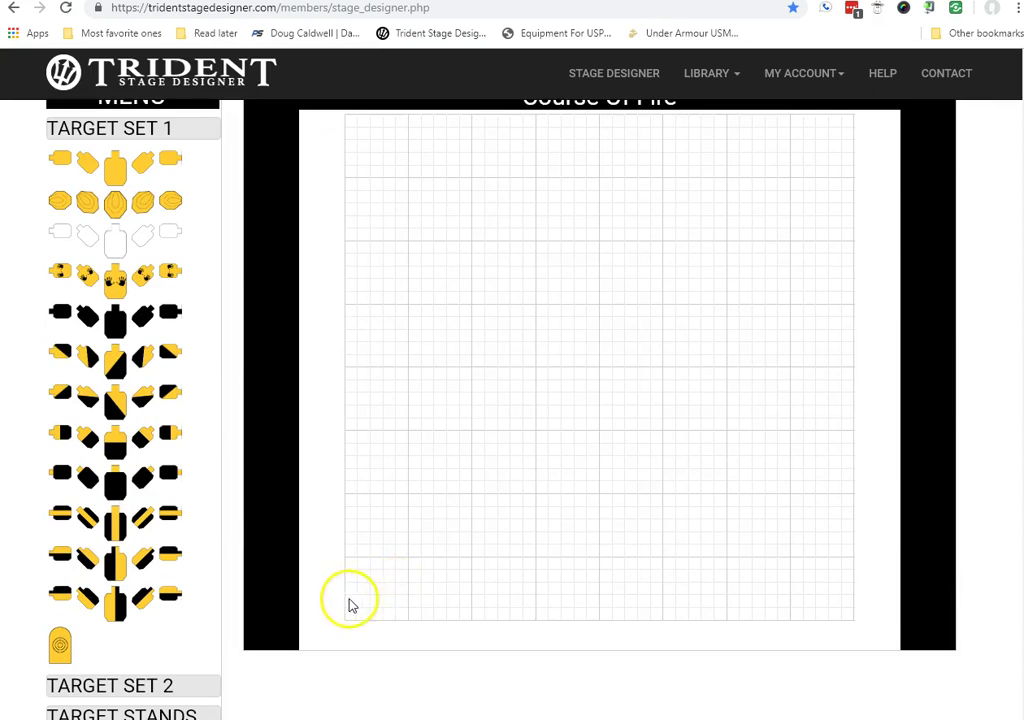
scroll(350, 603, "down", 2)
left_click(167, 538)
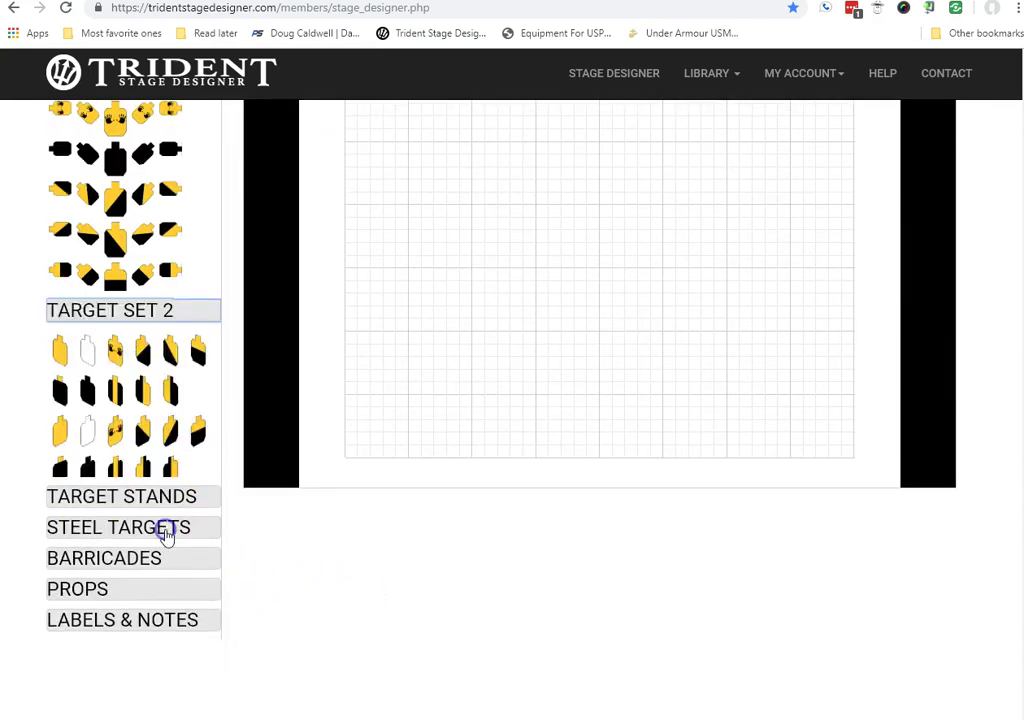
left_click(160, 405)
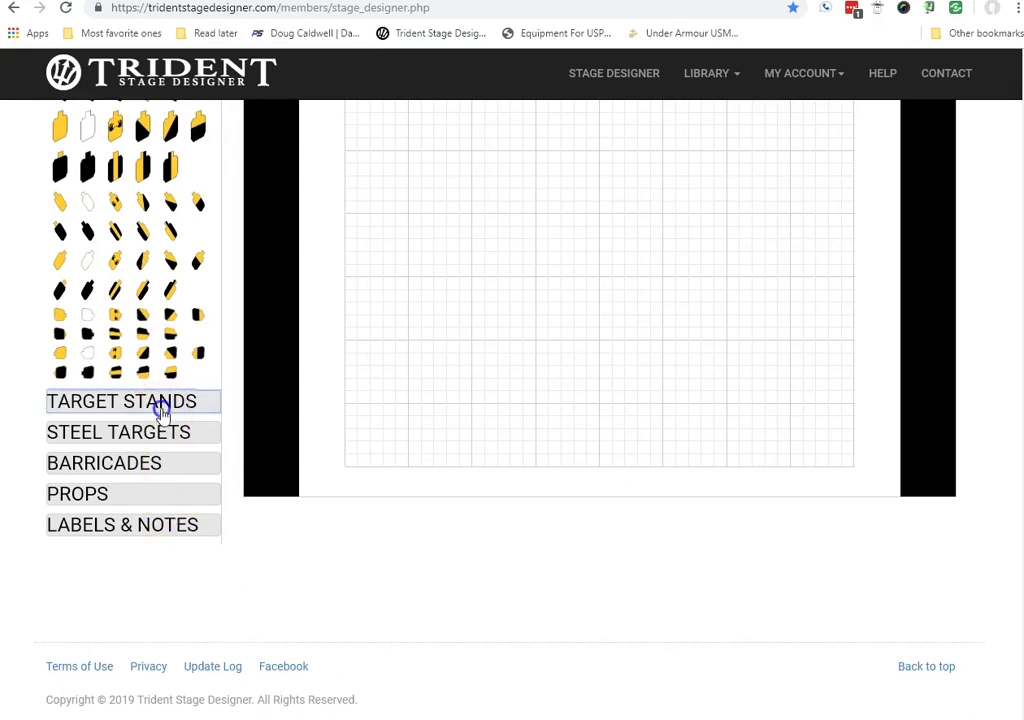
scroll(183, 370, "up", 2)
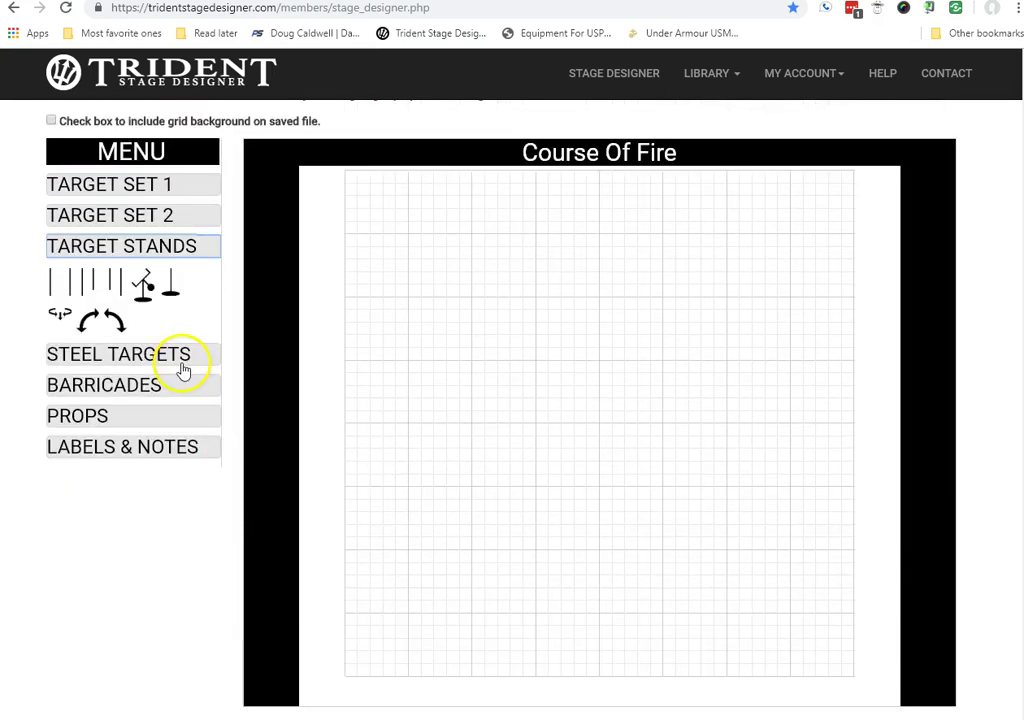
left_click(150, 358)
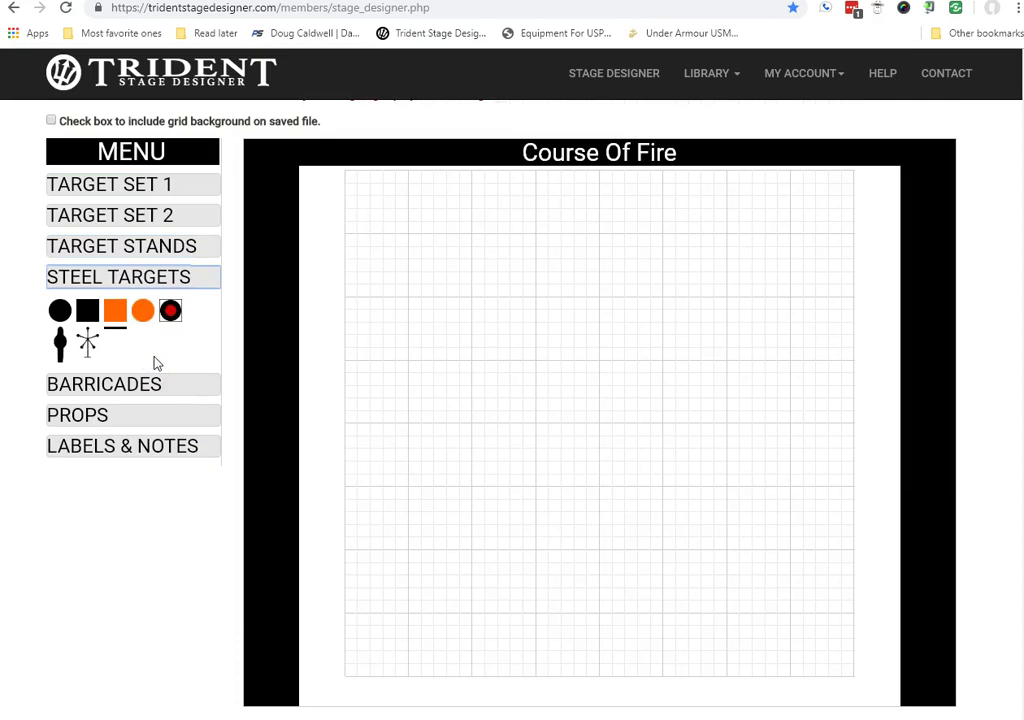
left_click(144, 380)
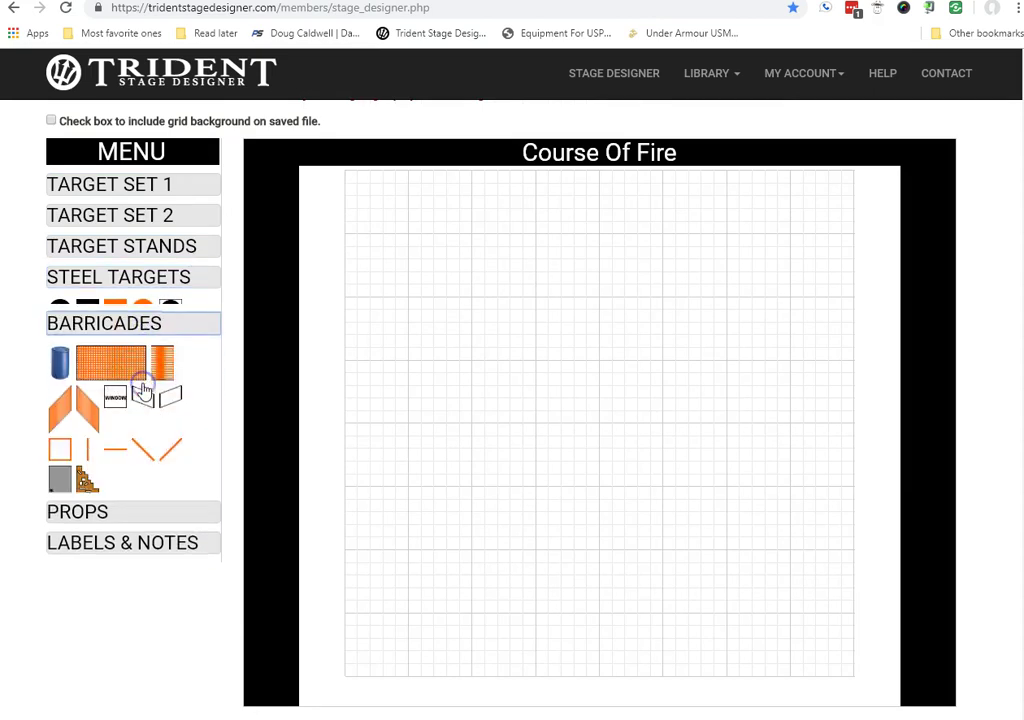
left_click(96, 515)
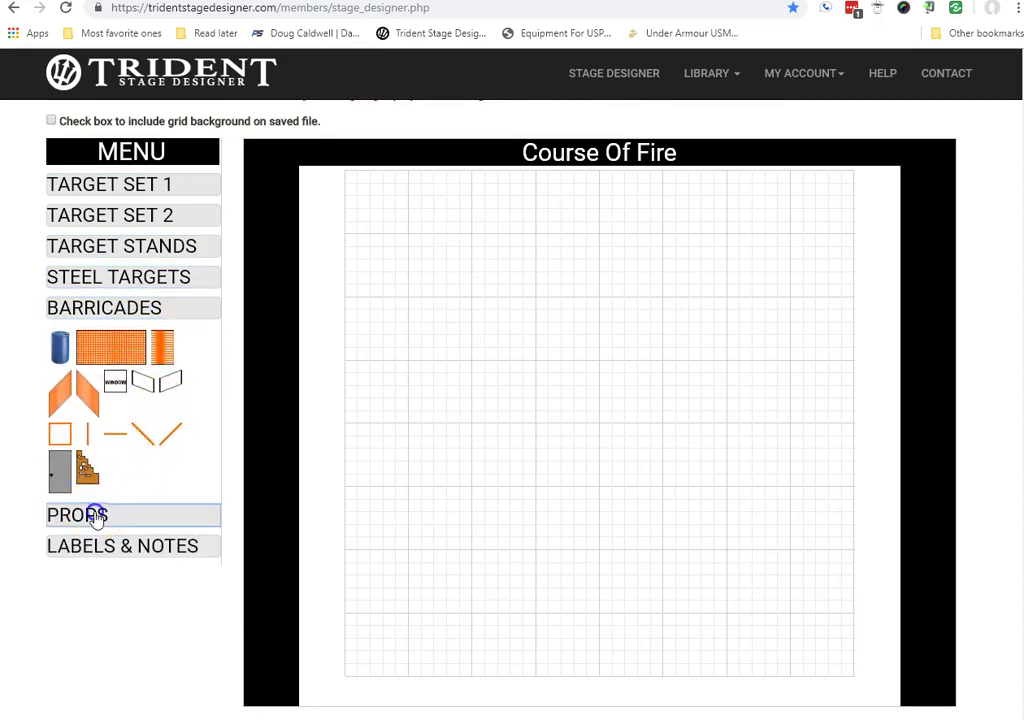
left_click(163, 607)
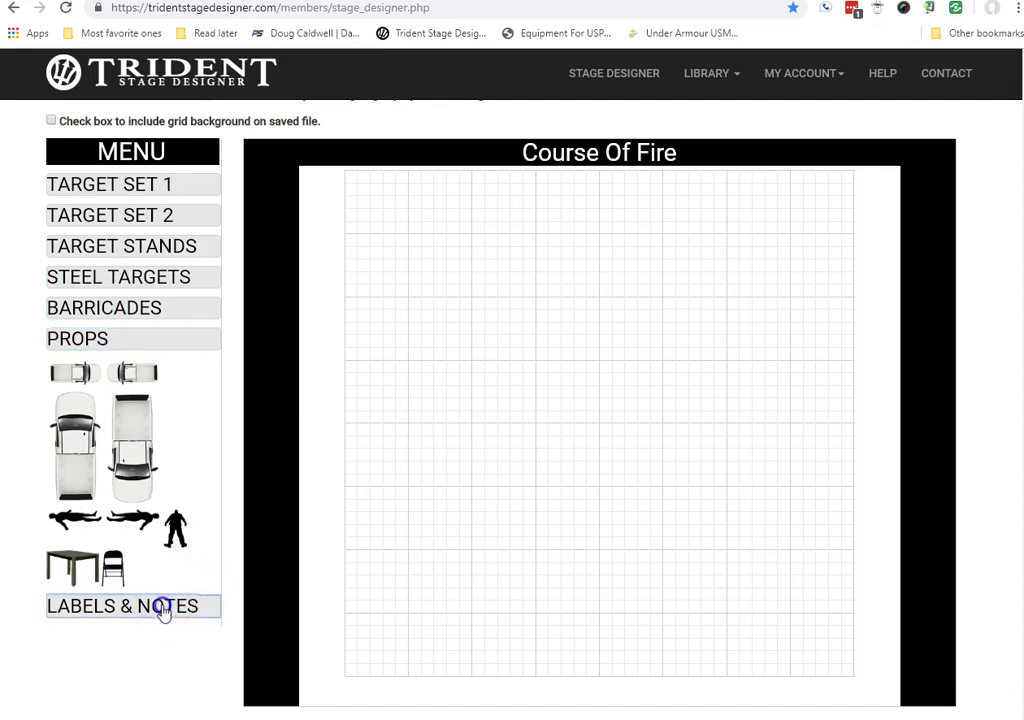
scroll(165, 610, "up", 3)
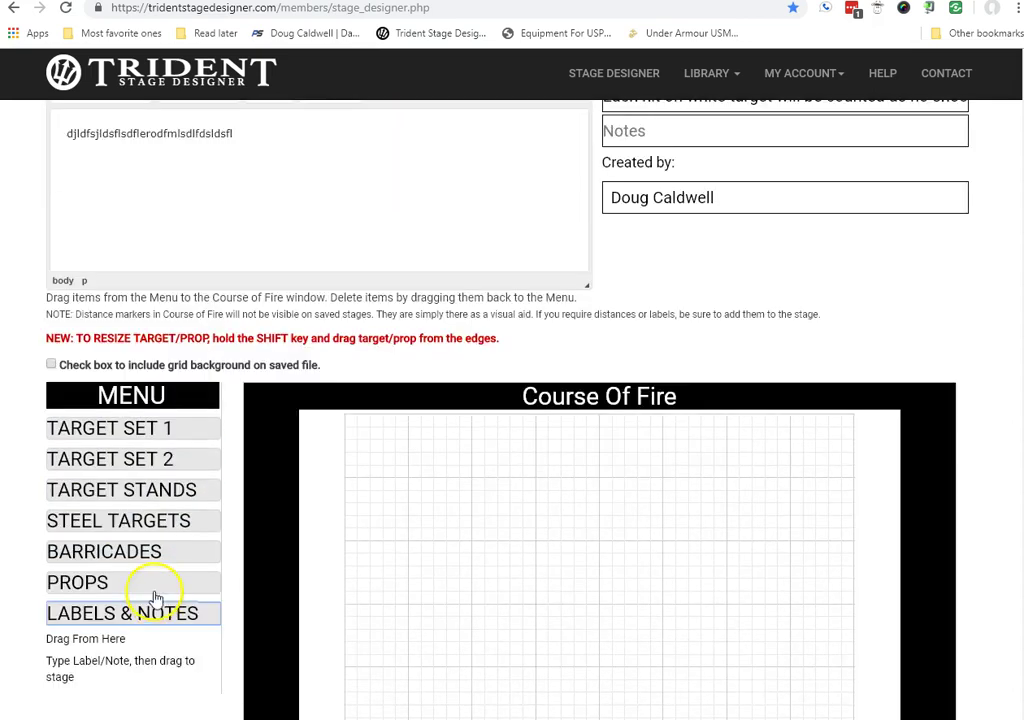
Place an upright plain yellow target from Target Set 1 in the upper right of the course of fire and enlarge it
left_click(145, 432)
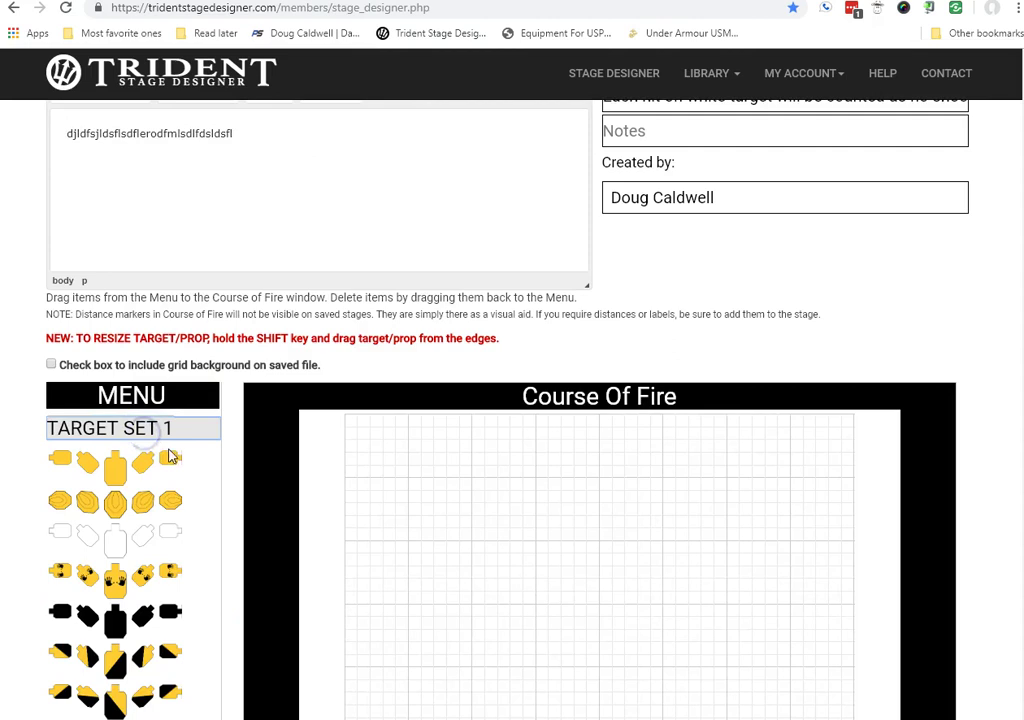
left_click(116, 476)
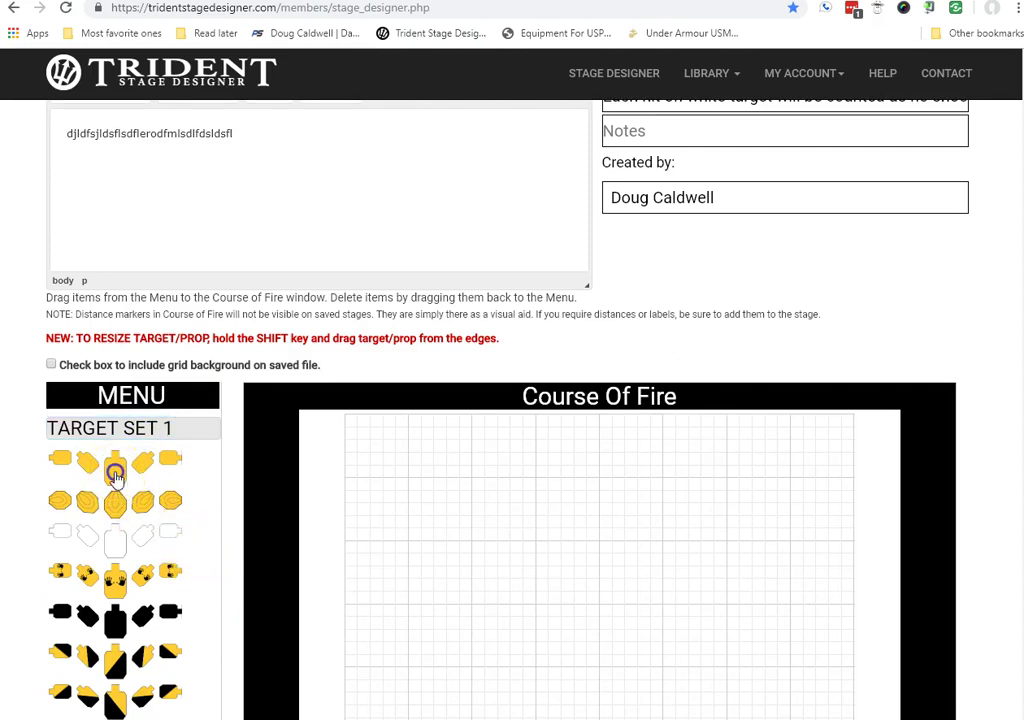
left_click_drag(127, 485, 594, 541)
left_click_drag(610, 528, 662, 487, "shift")
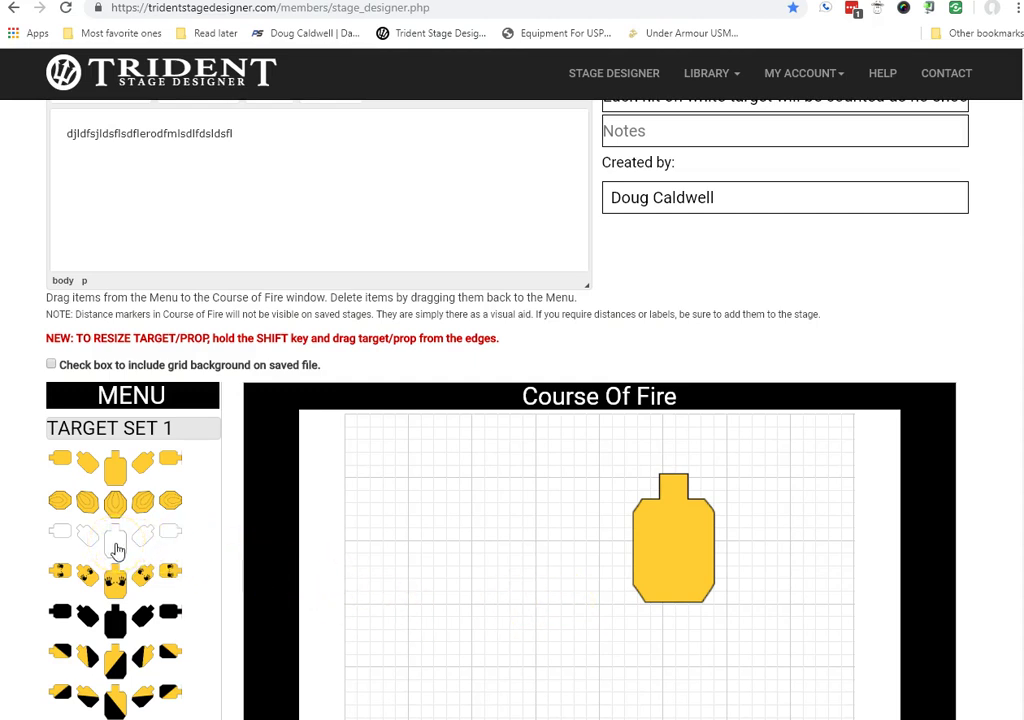
Add an upright white target, enlarge it and lay it over the yellow target's body so a yellow border remains around it
left_click_drag(116, 548, 589, 563)
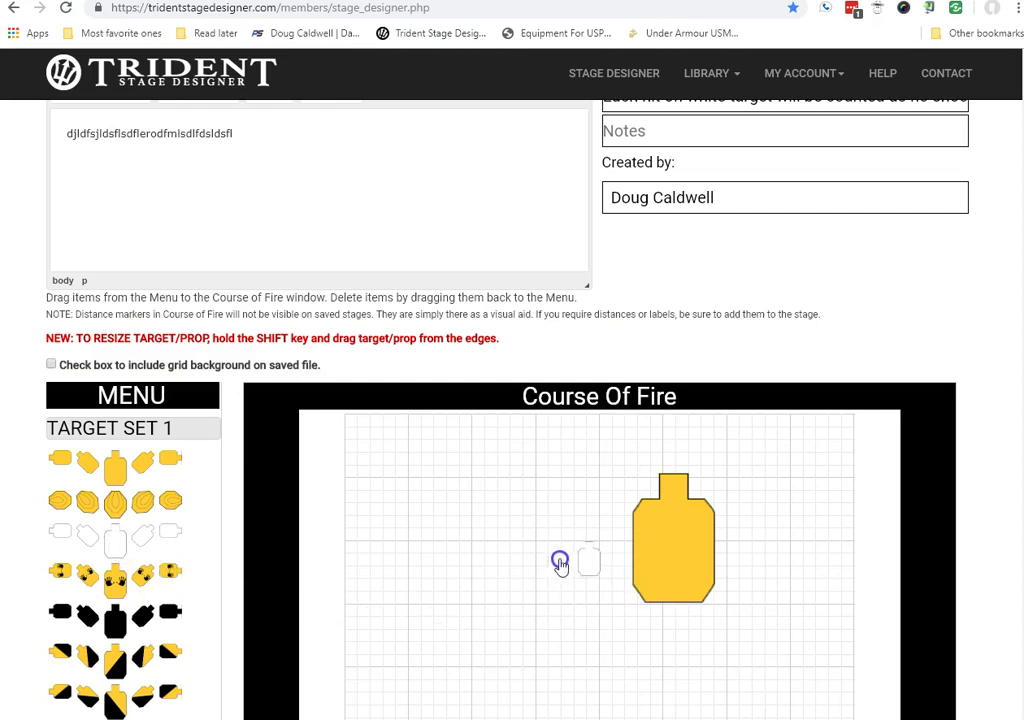
mouse_move(651, 566)
left_mouse_down()
mouse_move(576, 569)
mouse_move(631, 565)
mouse_move(645, 551)
left_mouse_up()
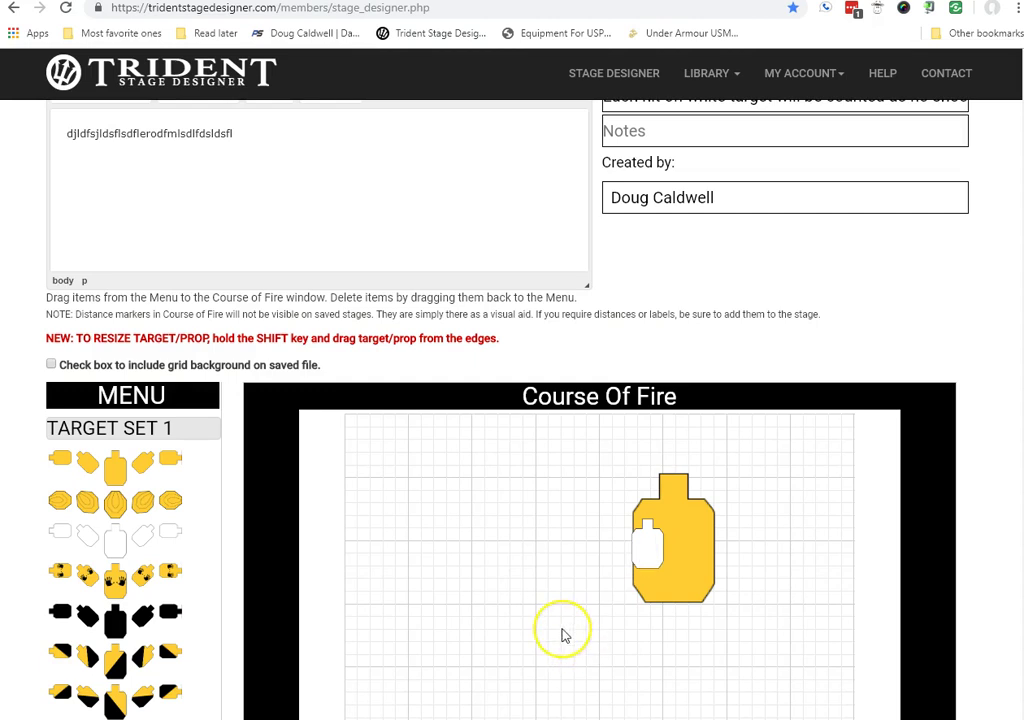
scroll(562, 634, "down", 1)
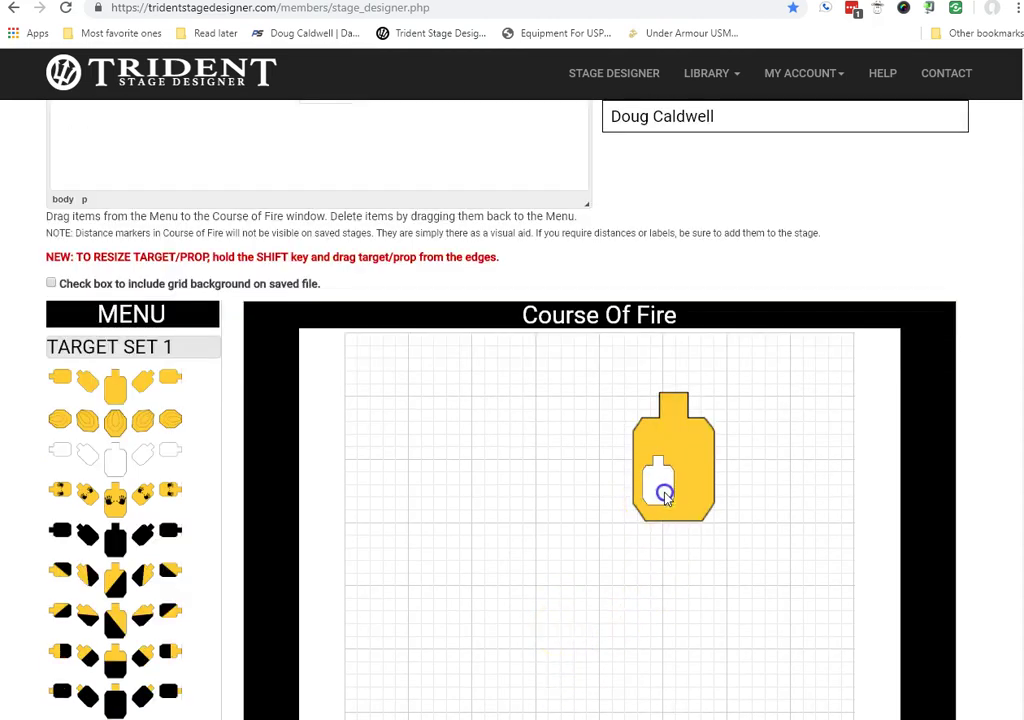
mouse_move(664, 494)
left_mouse_down()
mouse_move(700, 527)
mouse_move(671, 490)
left_mouse_up()
left_click_drag(677, 466, 602, 436)
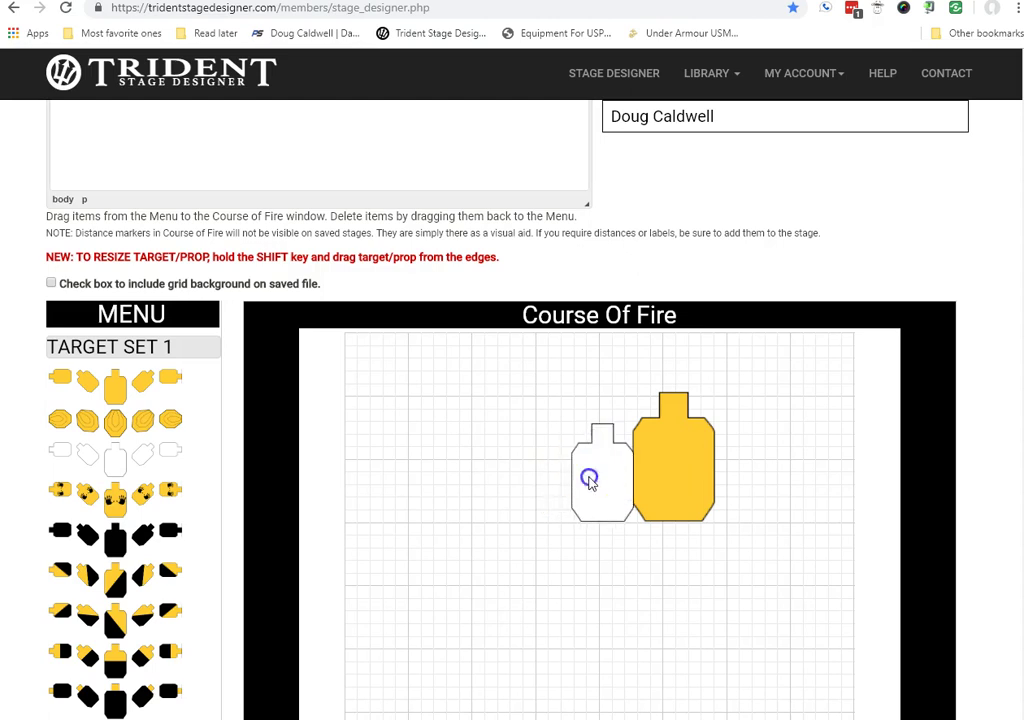
left_click_drag(589, 481, 660, 476)
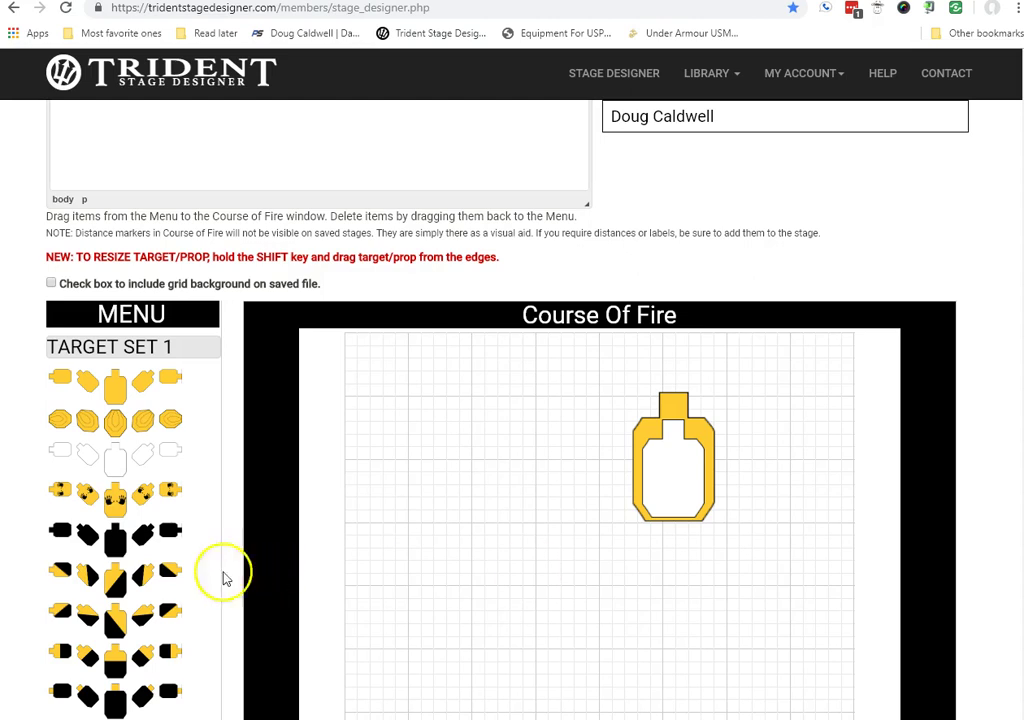
Place an upright black target, a sideways diagonally split black-and-yellow one and a sideways black one with a yellow head on the grid
left_click_drag(124, 548, 470, 553)
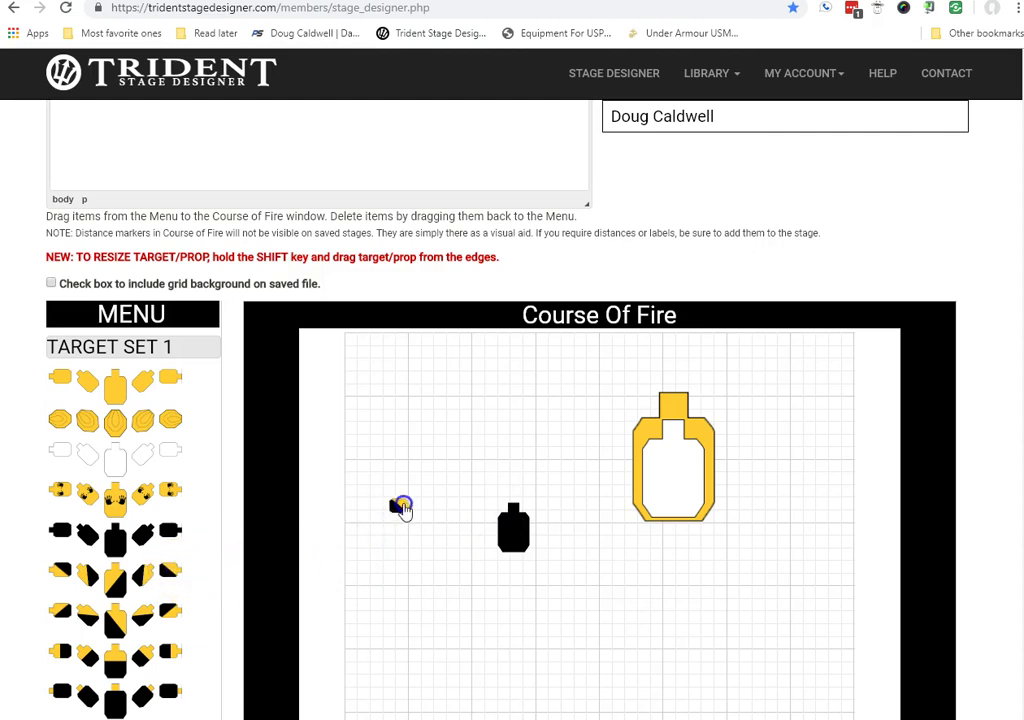
left_click_drag(401, 507, 401, 508)
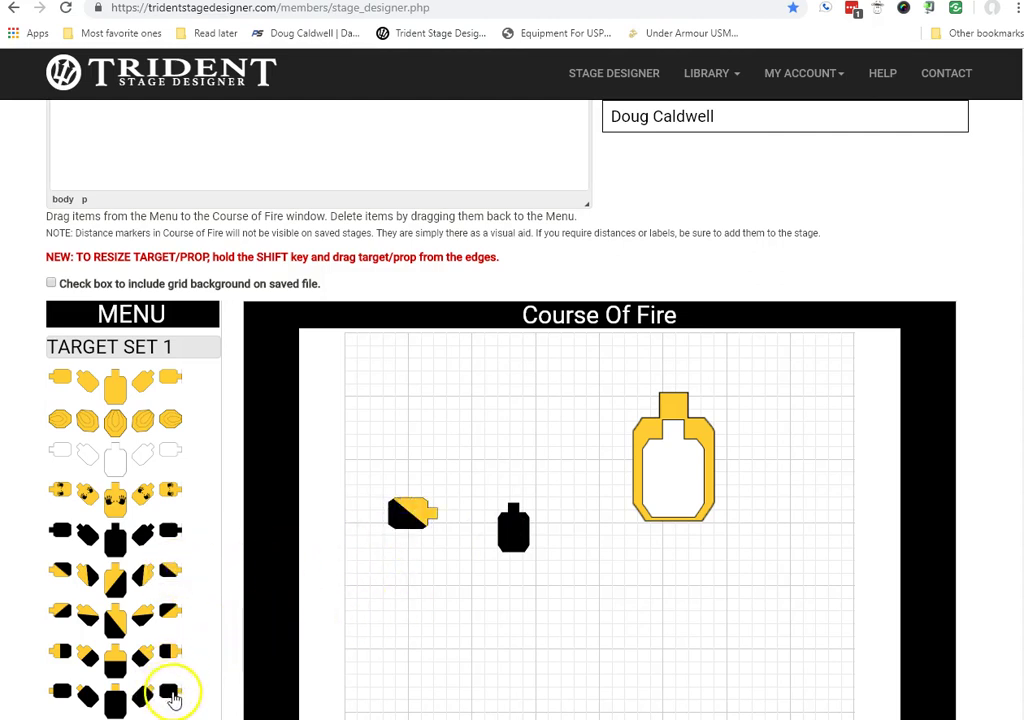
left_click_drag(172, 697, 666, 610)
Place the round-topped yellow bullseye target in the lower middle of the course of fire and enlarge it
scroll(459, 621, "down", 1)
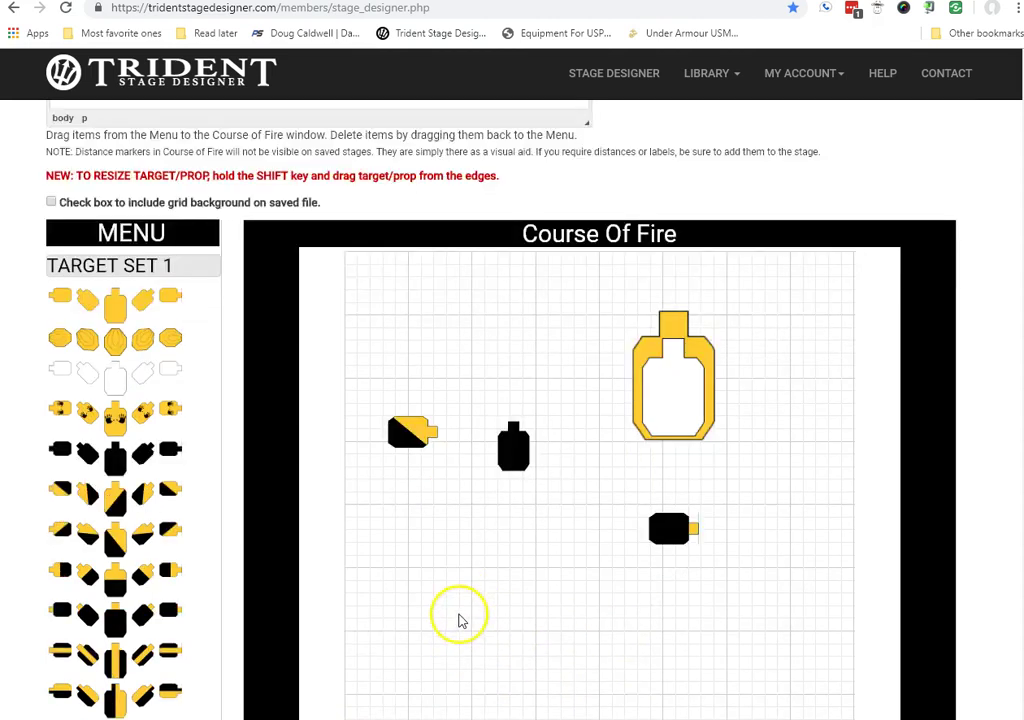
scroll(459, 621, "down", 2)
left_click_drag(59, 620, 544, 391)
left_click(716, 474)
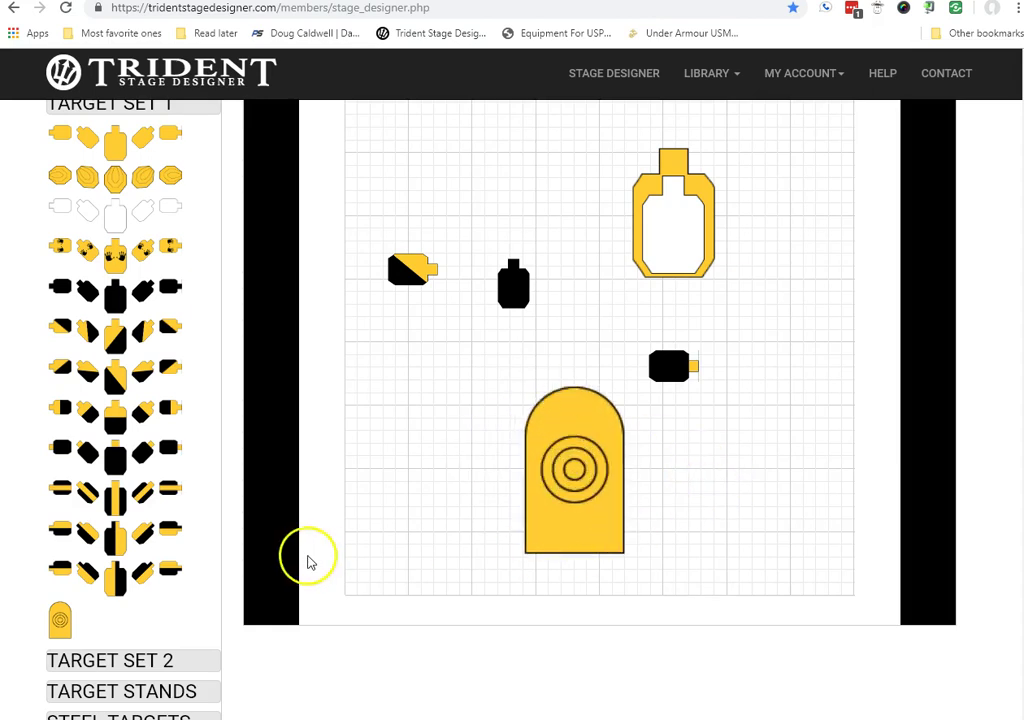
Add a tilted black target with a yellow centre stripe from Target Set 2, enlarged, to the left of the bullseye target
scroll(290, 559, "down", 2)
left_click(163, 503)
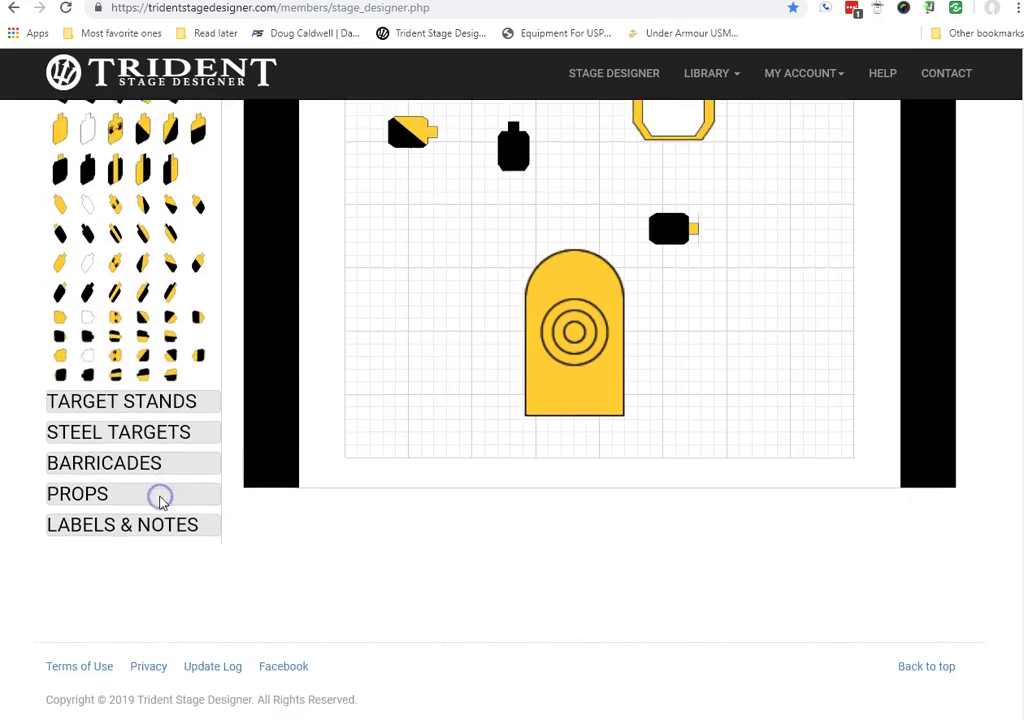
left_click_drag(126, 242, 448, 221)
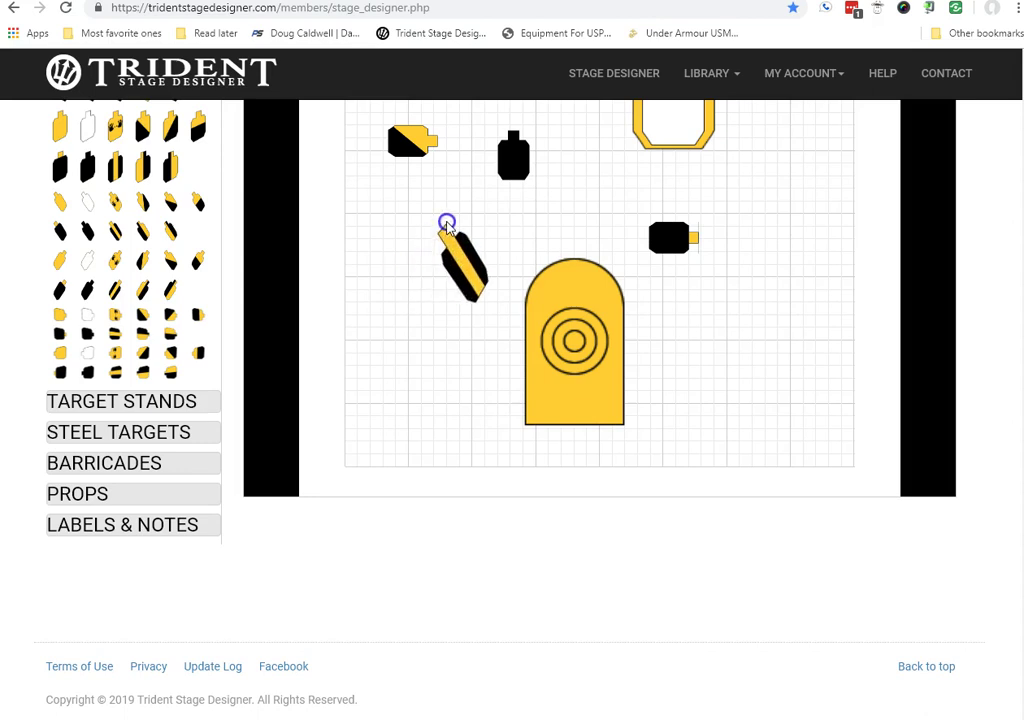
Place a single-post target stand with an oval base below the large yellow-and-white target and enlarge it slightly
left_click(167, 402)
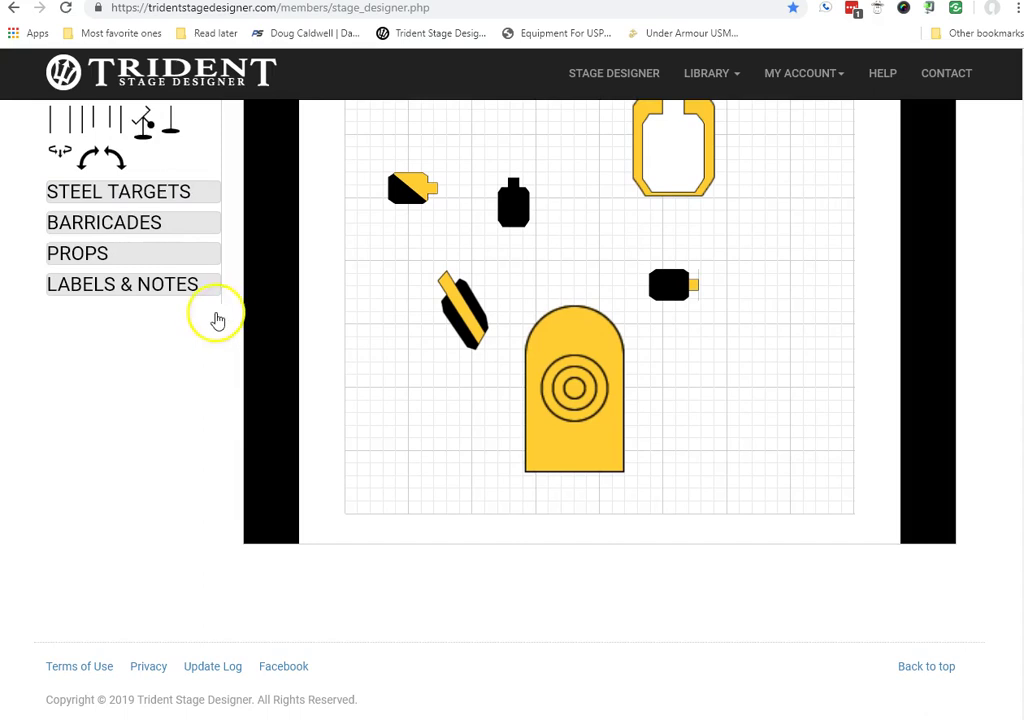
scroll(210, 325, "up", 3)
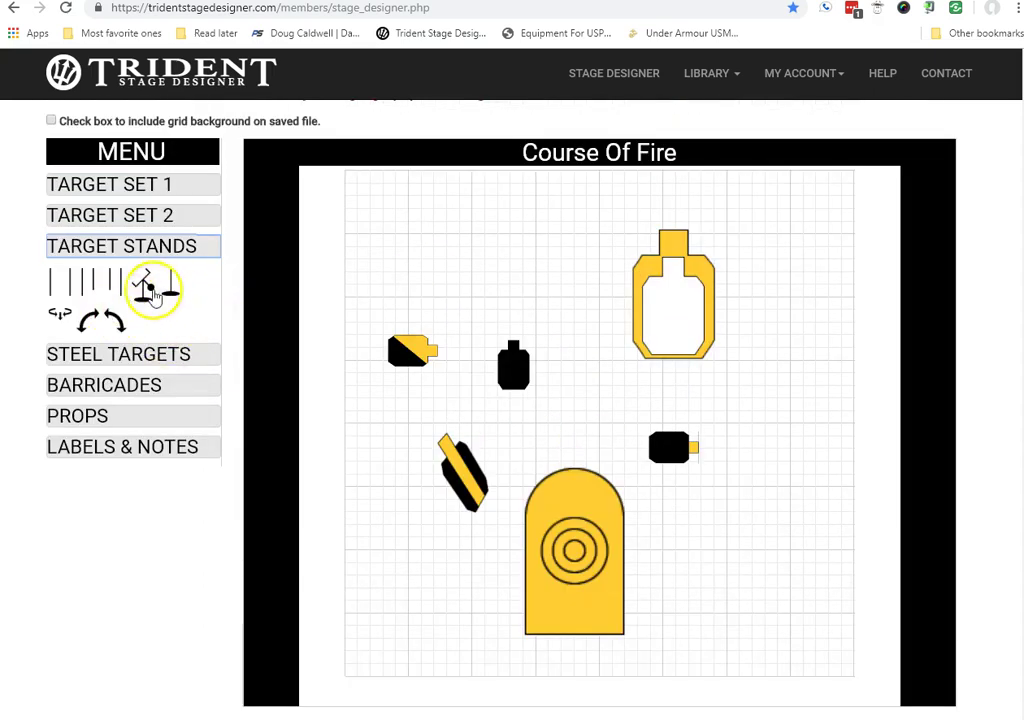
left_click_drag(155, 298, 205, 312)
left_click_drag(422, 390, 680, 392)
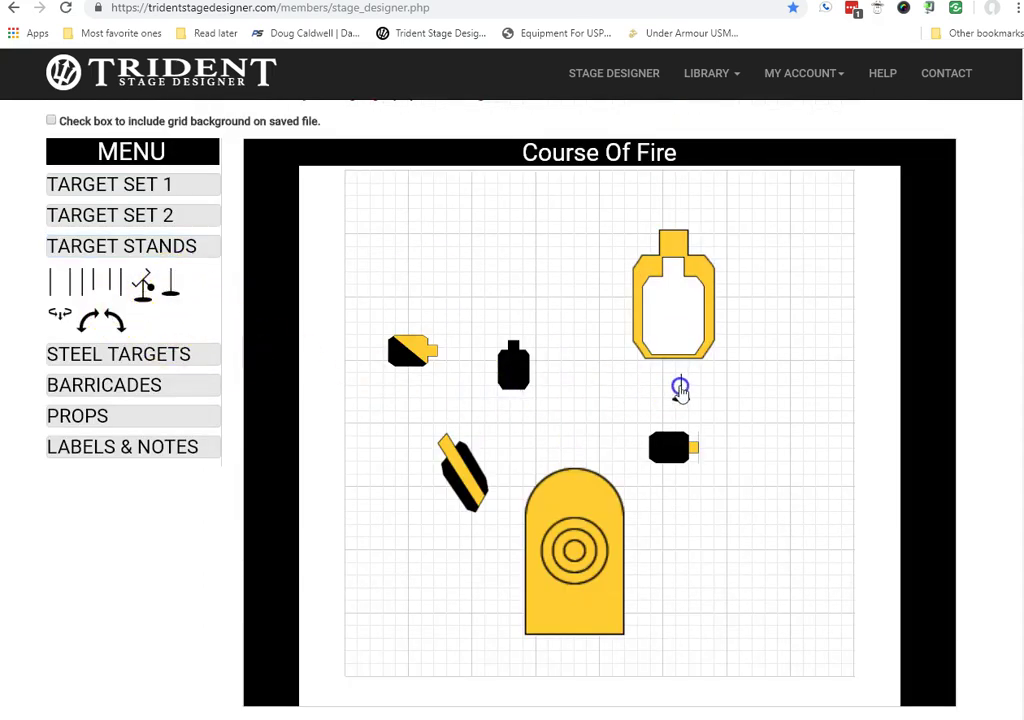
left_click(690, 384)
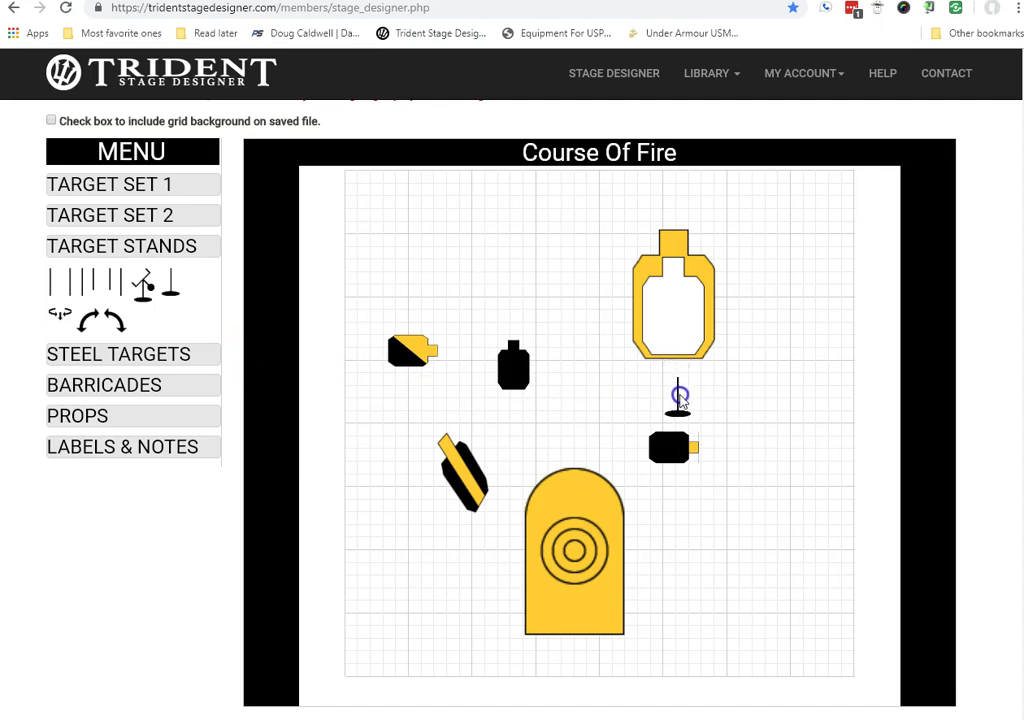
Add an enlarged steel star above the upright black target and an enlarged steel popper to the right of the bullseye target
left_click(121, 357)
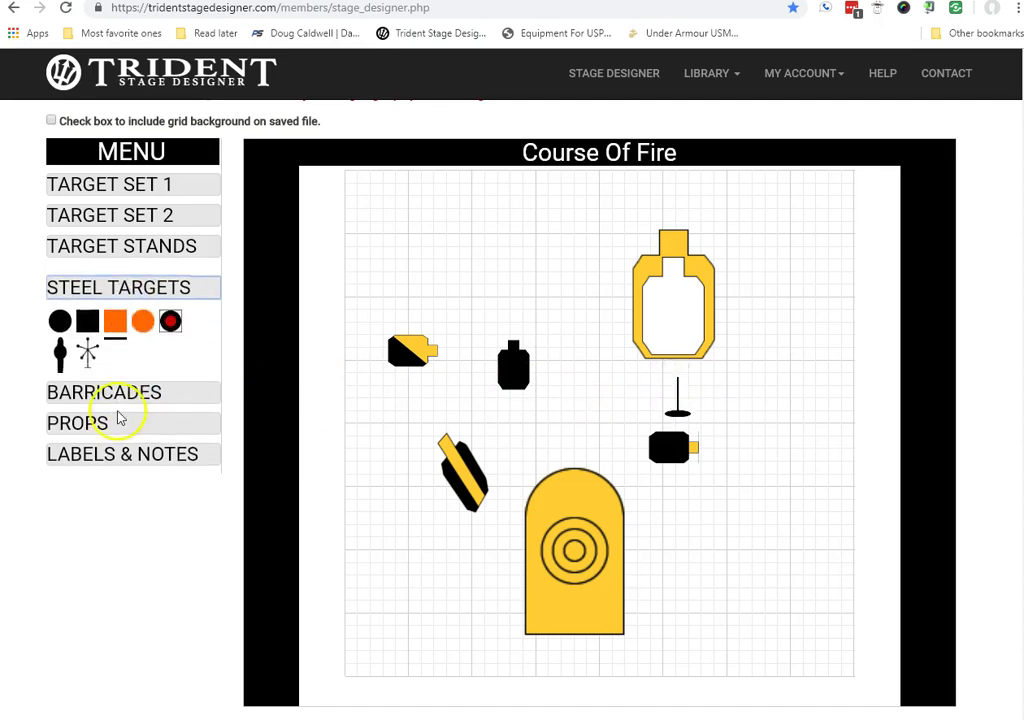
left_click_drag(87, 343, 395, 357)
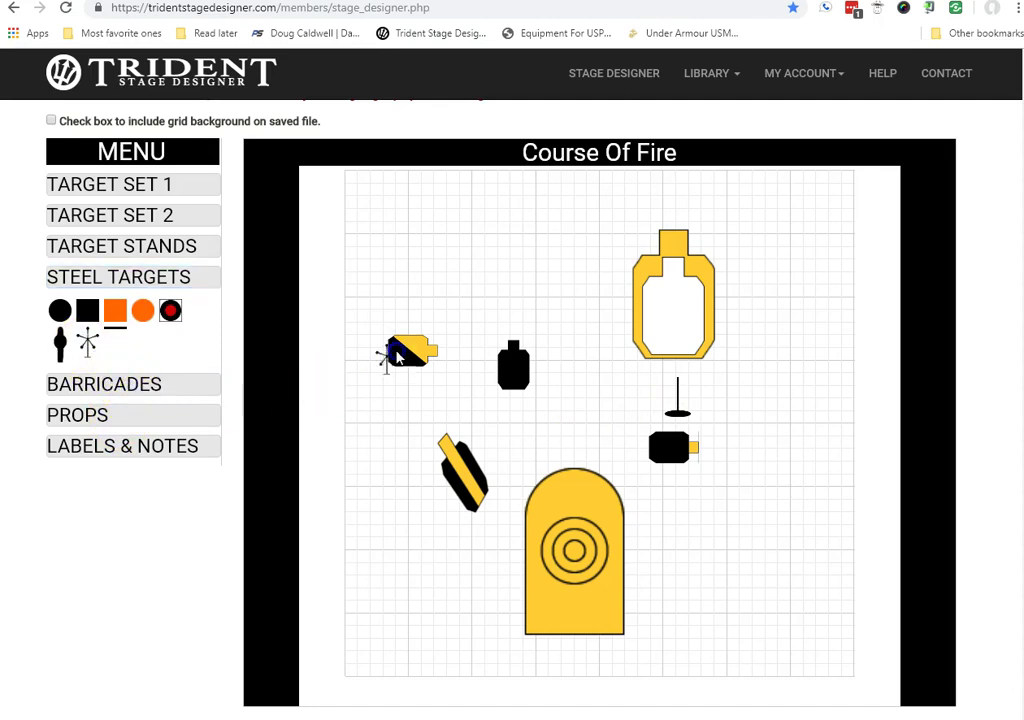
left_click_drag(457, 287, 521, 238)
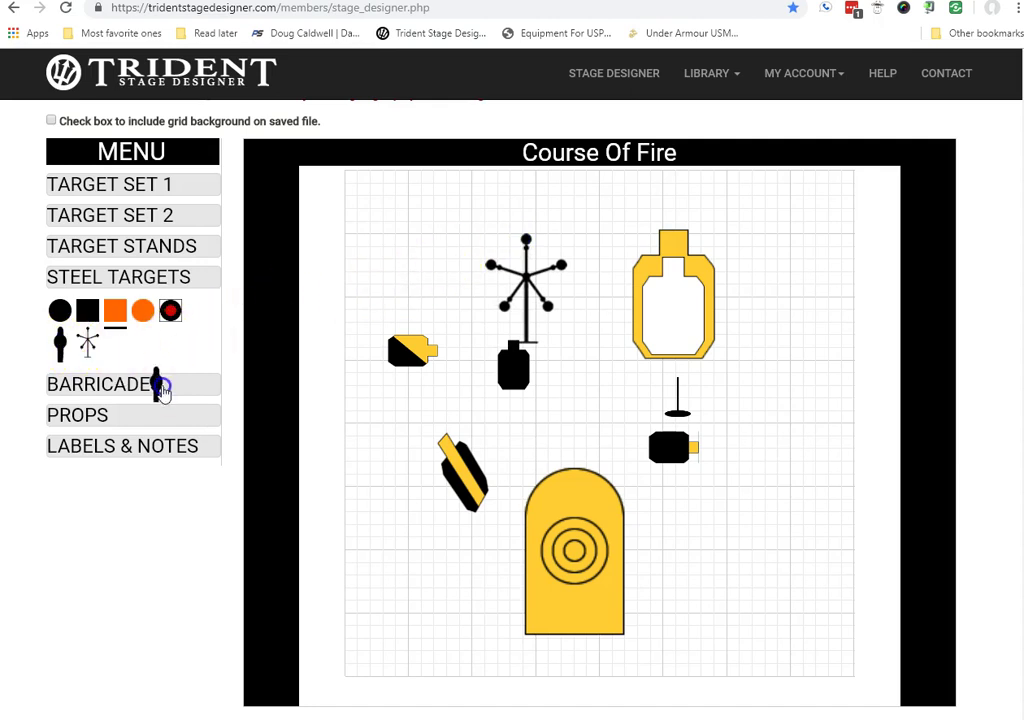
left_click_drag(162, 392, 790, 550)
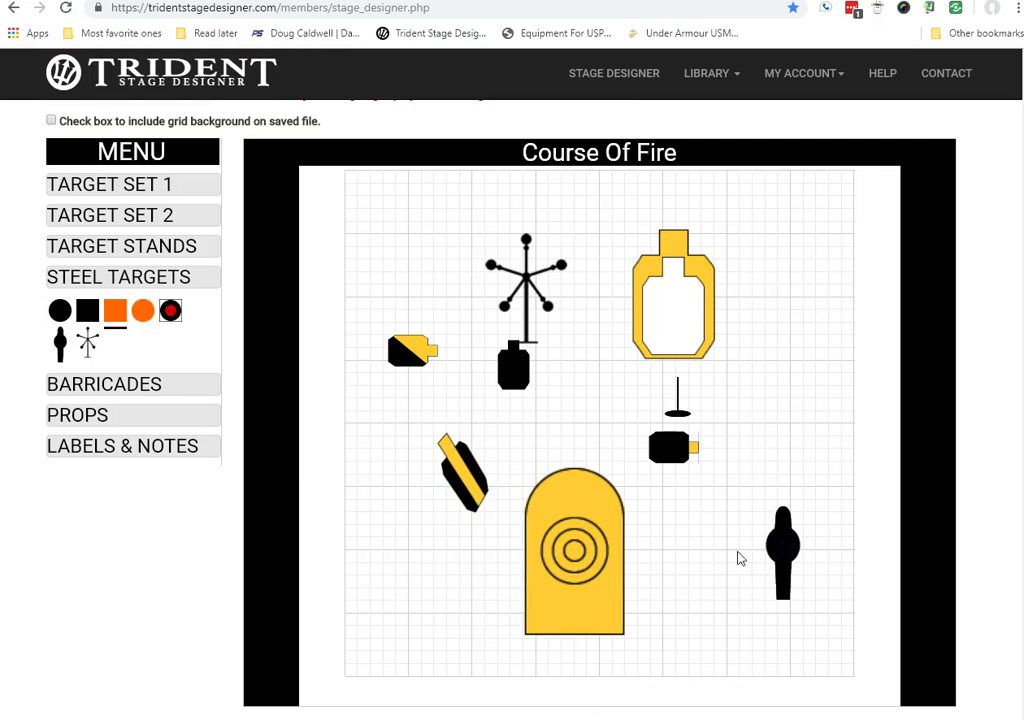
Place an enlarged orange mesh barricade slanting up to the right below the tilted striped target
left_click(122, 387)
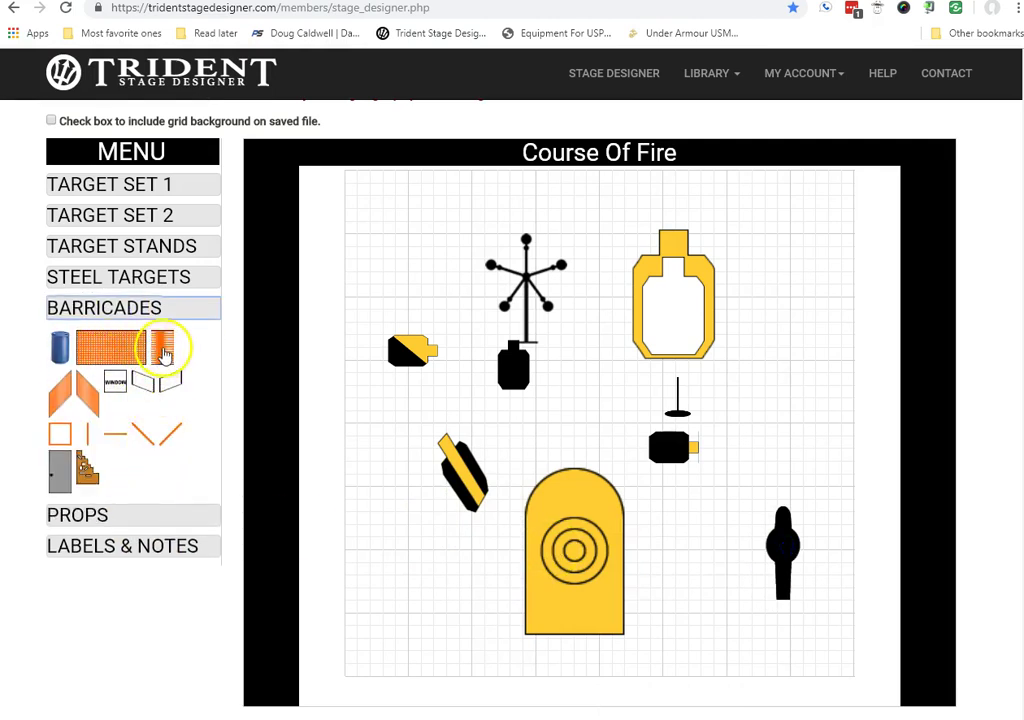
left_click_drag(64, 389, 455, 503)
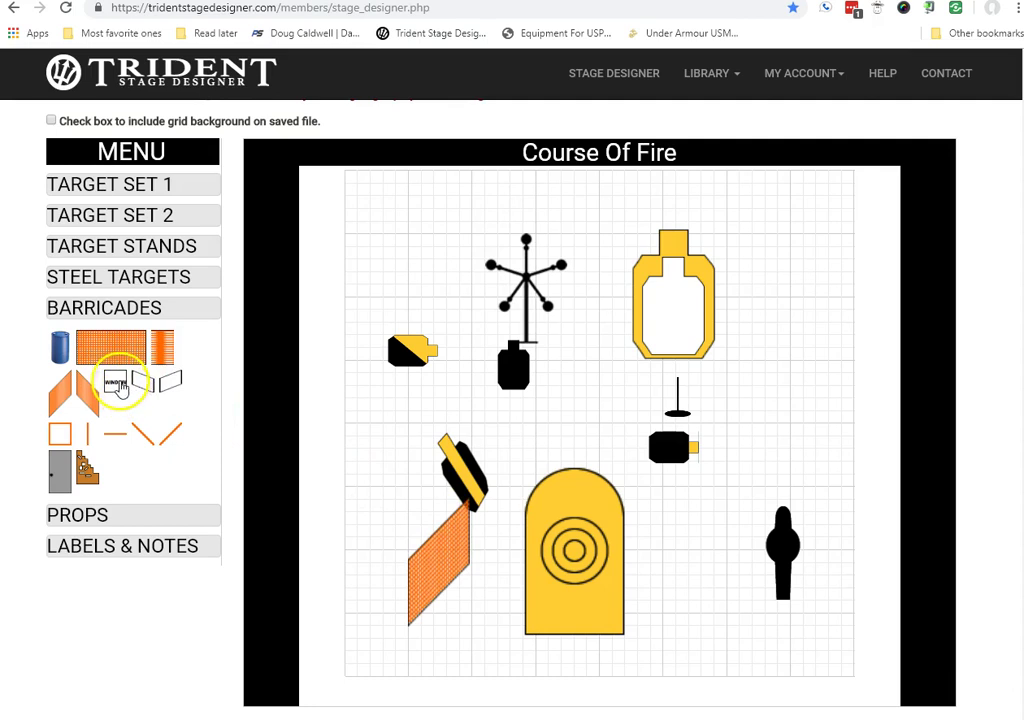
Move the large yellow target to the right of the white one and place an enlarged window barricade over its centre
left_click_drag(118, 388, 790, 413)
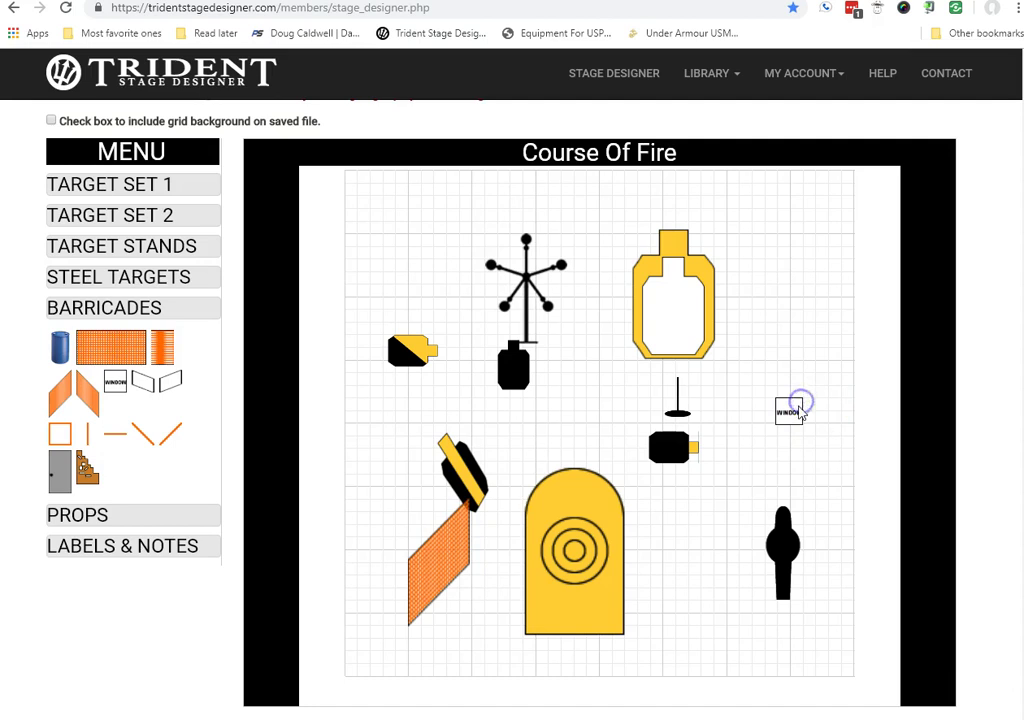
left_click_drag(800, 411, 577, 558)
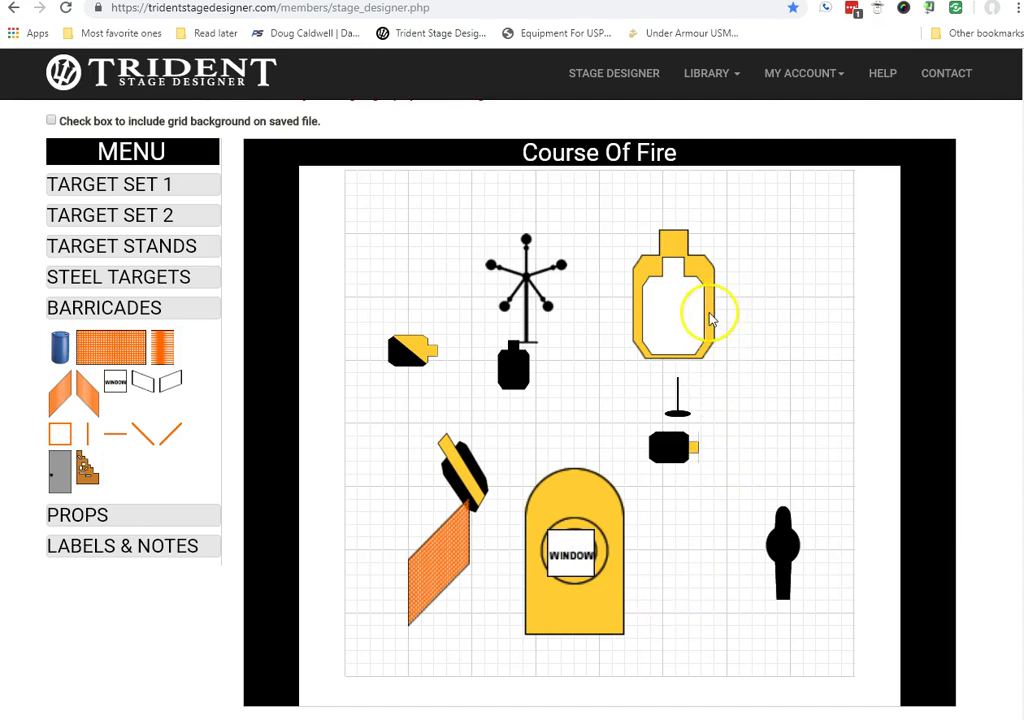
left_click_drag(710, 318, 800, 318)
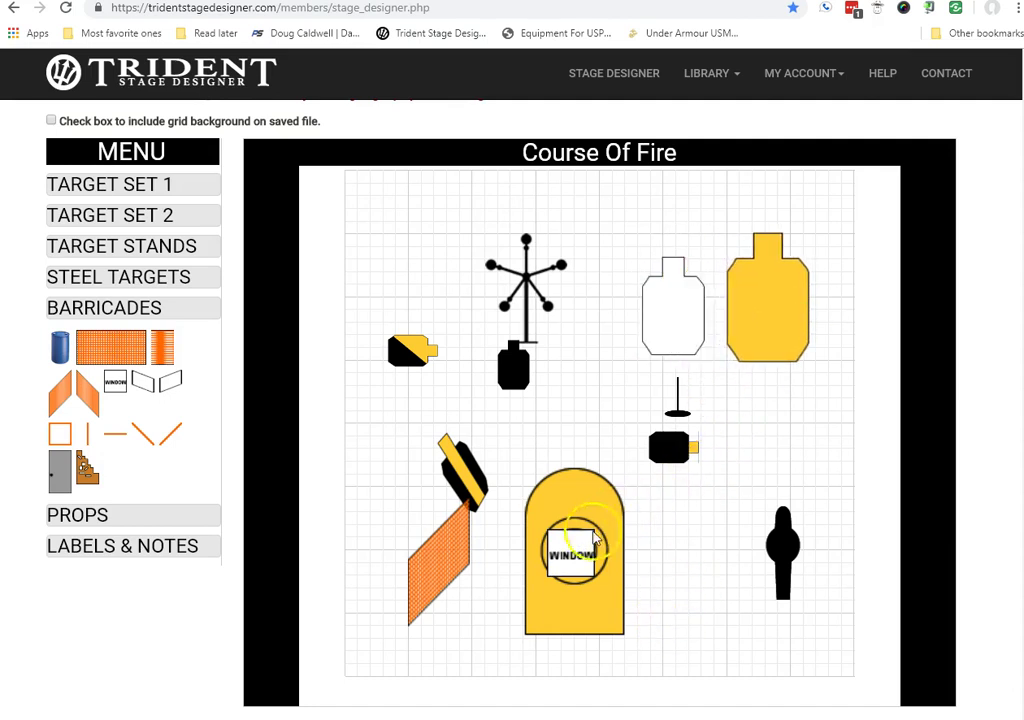
left_click_drag(593, 537, 767, 309)
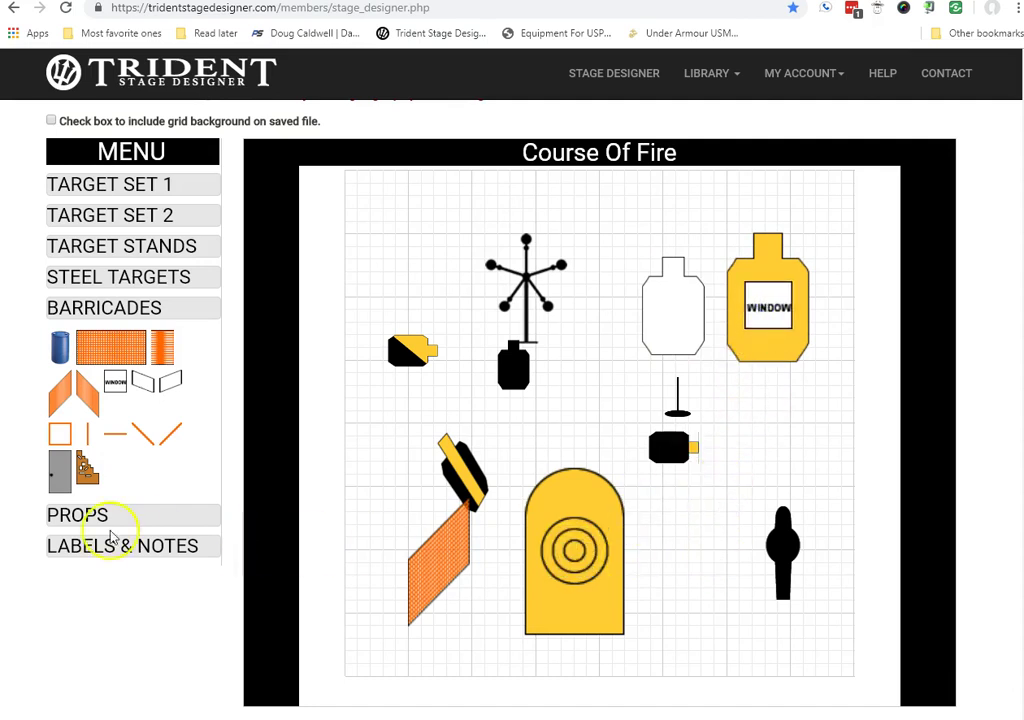
Try an enlarged brown stepped barricade between the bullseye target and the popper, and remove it from the stage
left_click(89, 478)
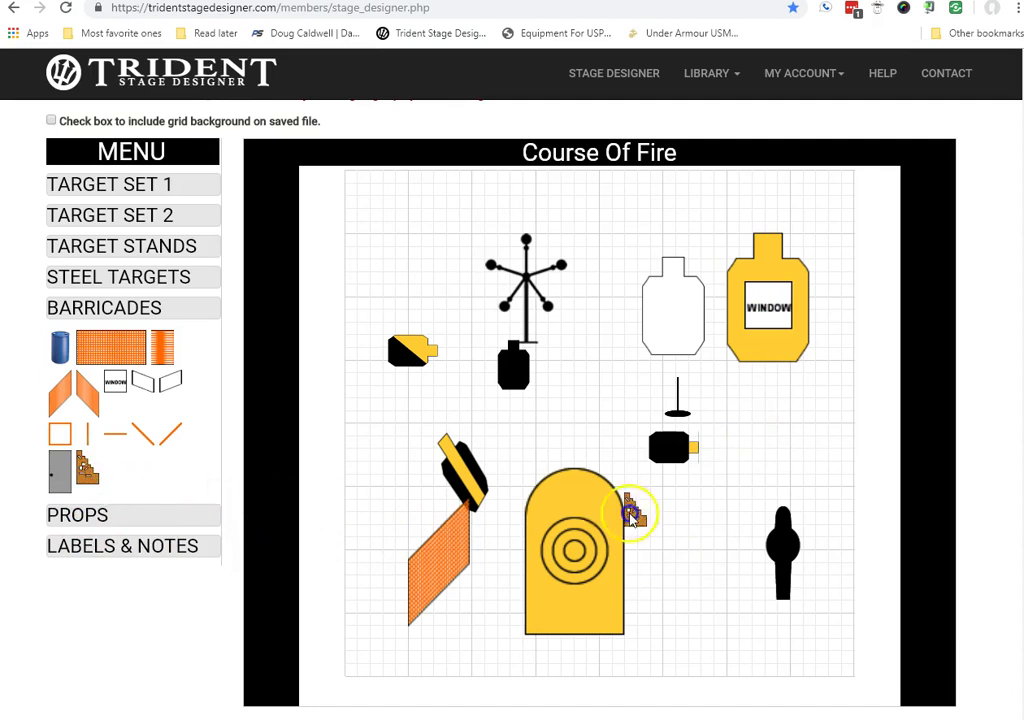
left_click_drag(630, 512, 688, 546)
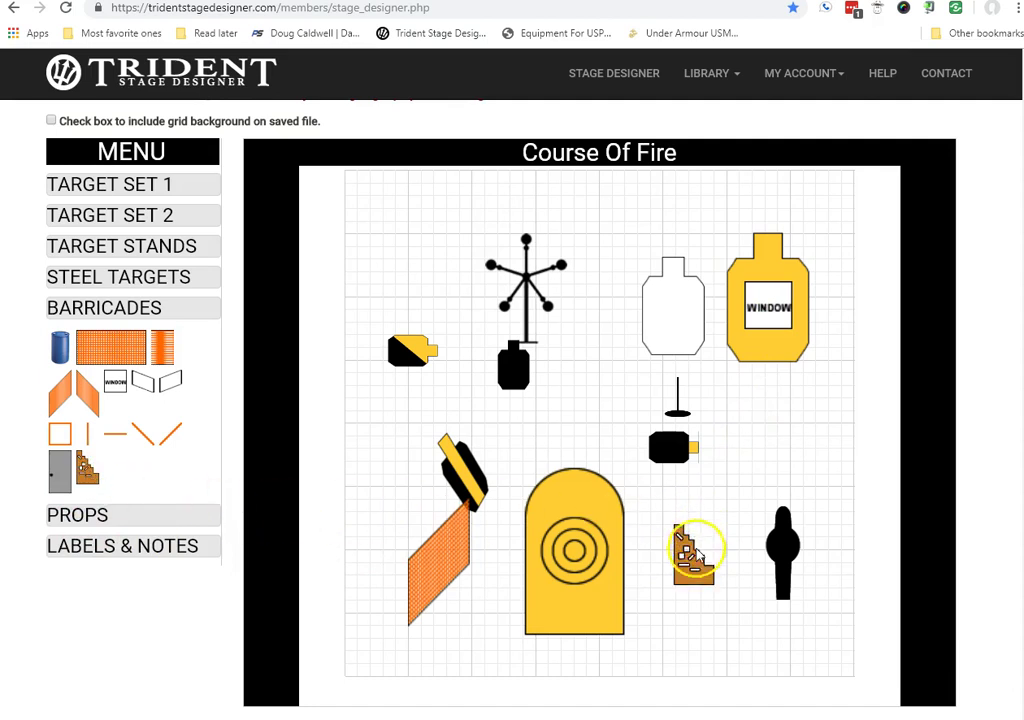
left_click_drag(702, 551, 711, 494)
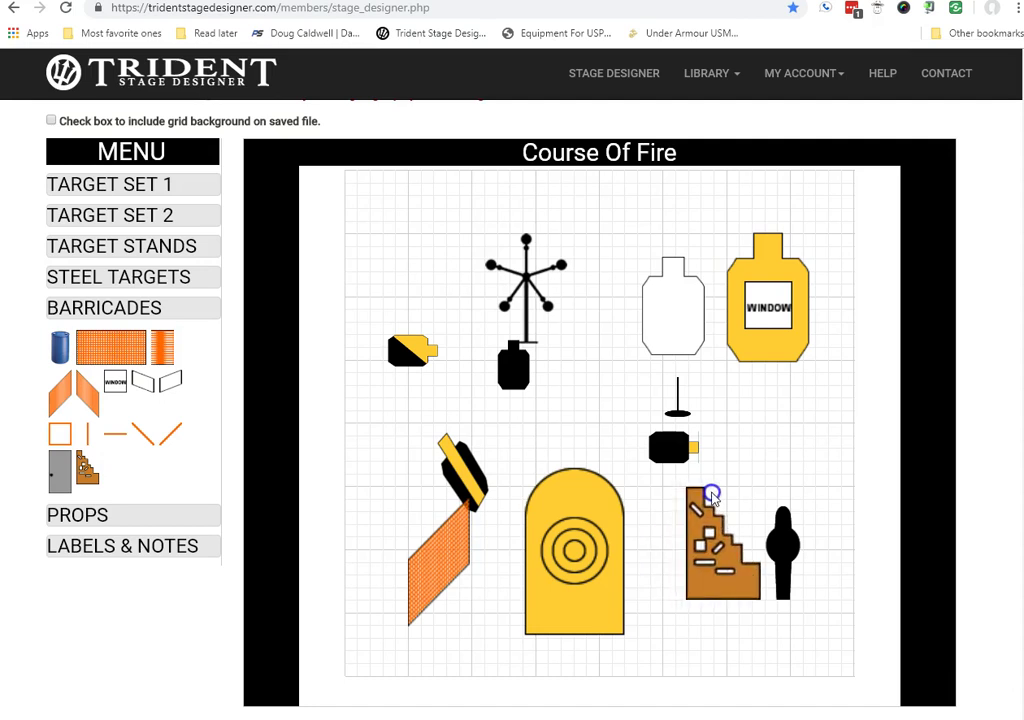
left_click(715, 551)
left_click_drag(715, 551, 128, 464)
Delete the orange mesh barricade, the tilted striped target and the upright black target below the steel star
left_click_drag(465, 585, 118, 420)
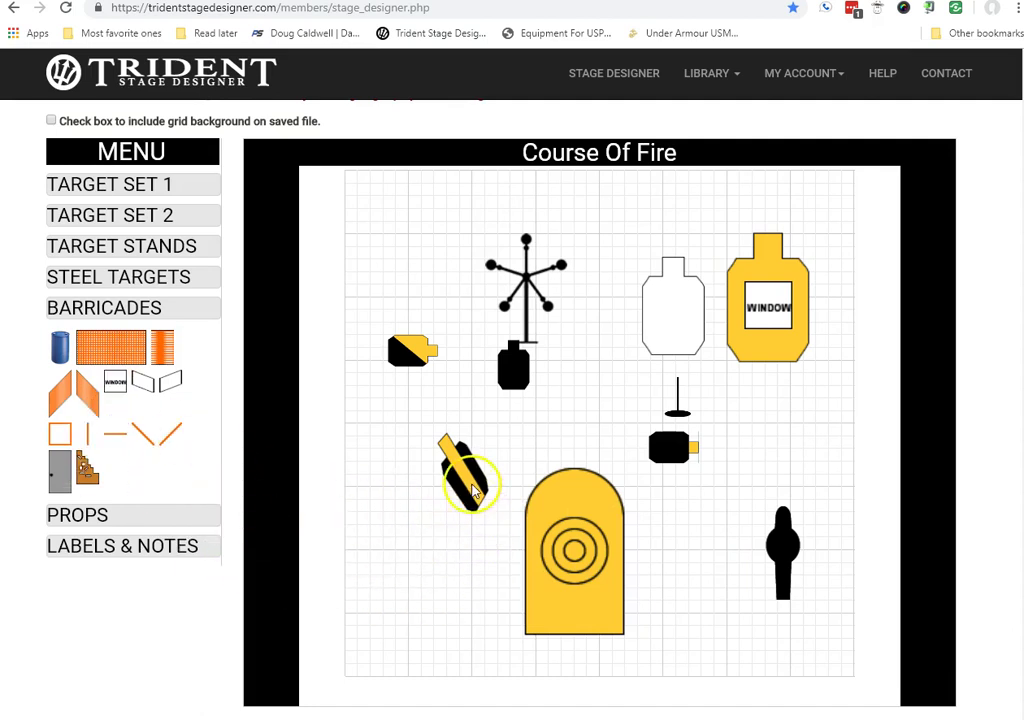
left_click_drag(472, 480, 167, 304)
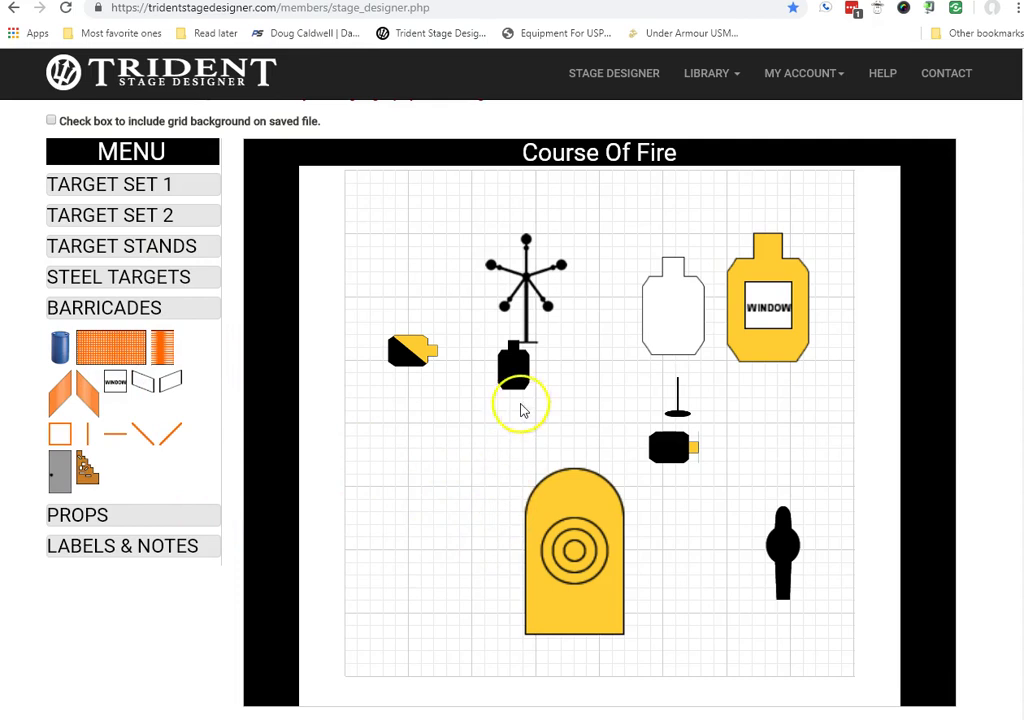
left_click_drag(513, 372, 97, 372)
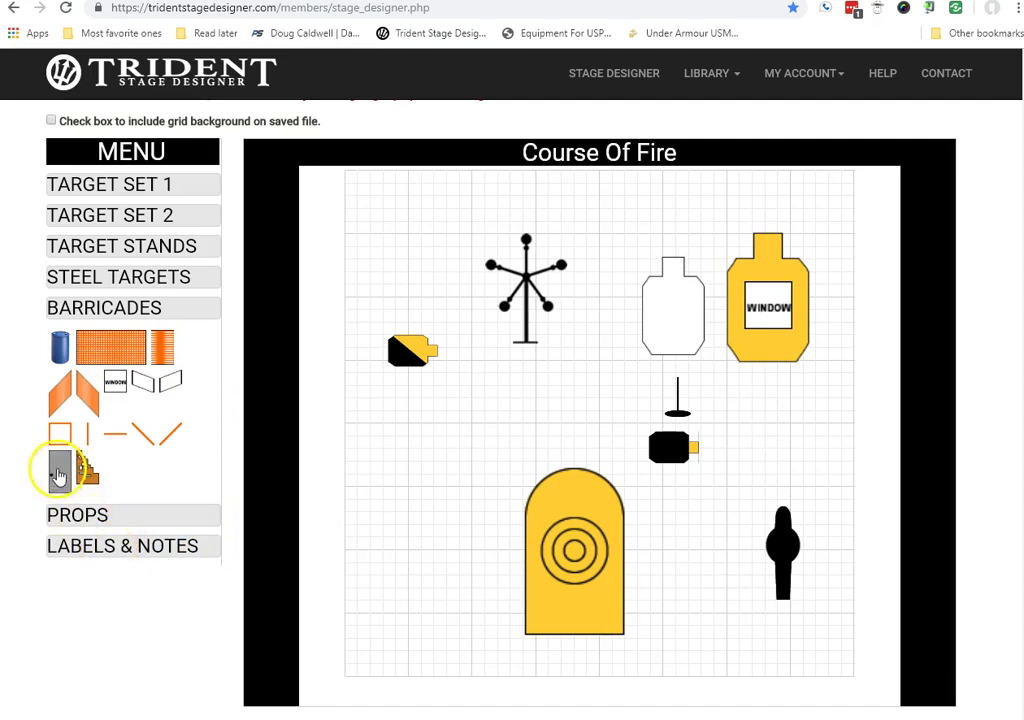
Place a gray door barricade to the left of the bullseye target and enlarge it
left_click_drag(59, 477, 460, 430)
left_click(459, 425)
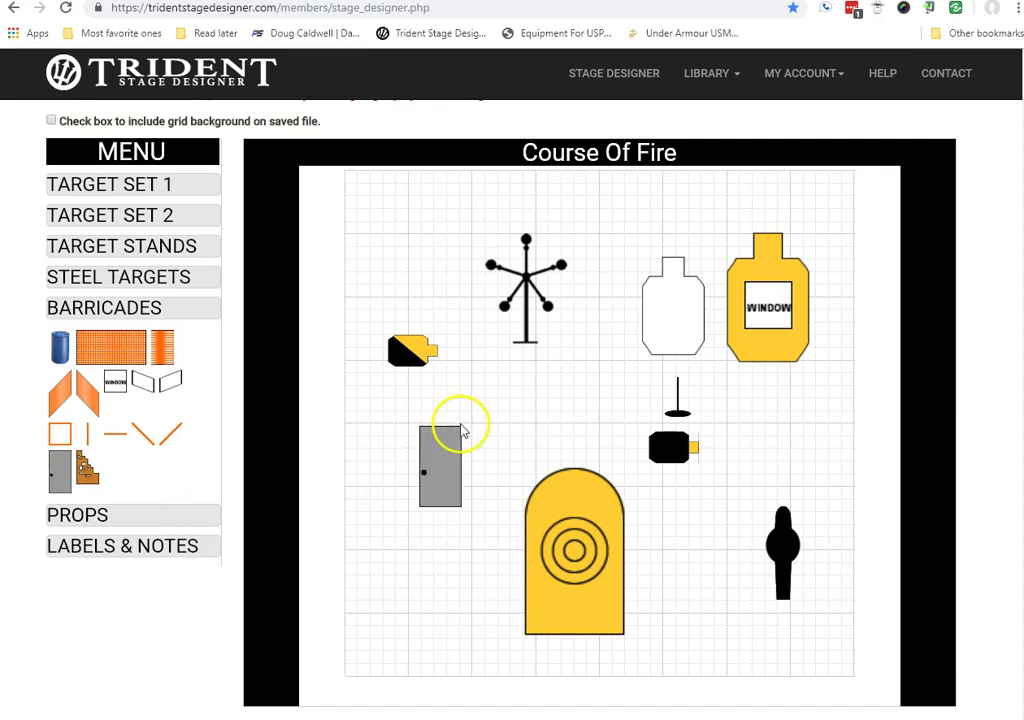
scroll(459, 427, "up", 3)
left_click_drag(484, 441, 440, 463)
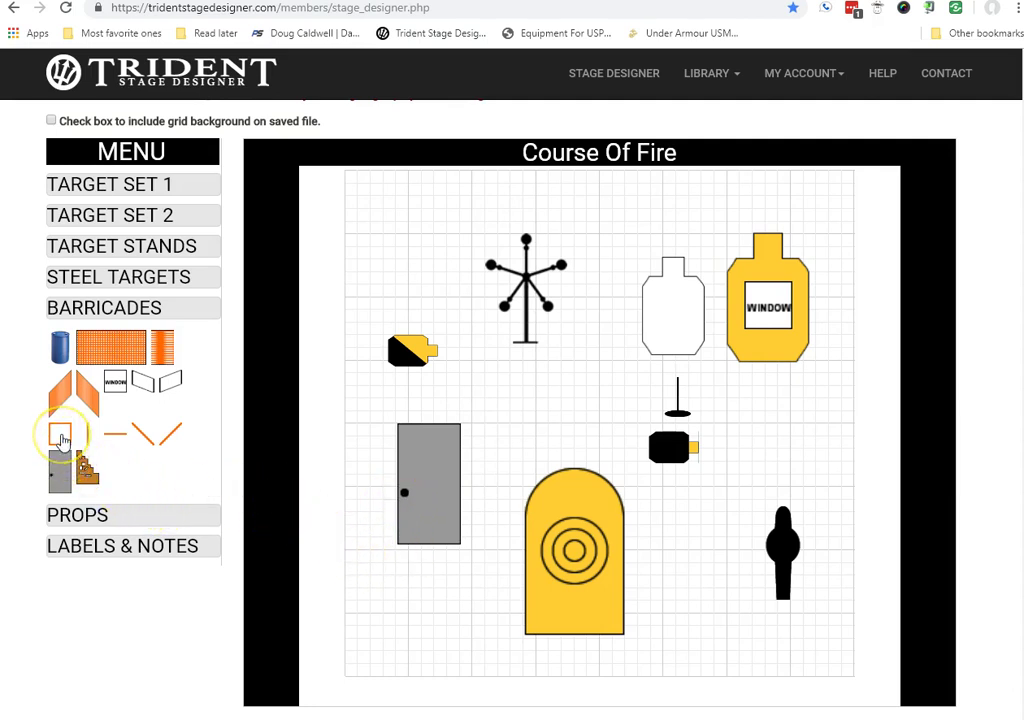
Place an orange square outline barricade between the door and the bullseye target's lower part and enlarge it slightly
left_click_drag(60, 437, 475, 565)
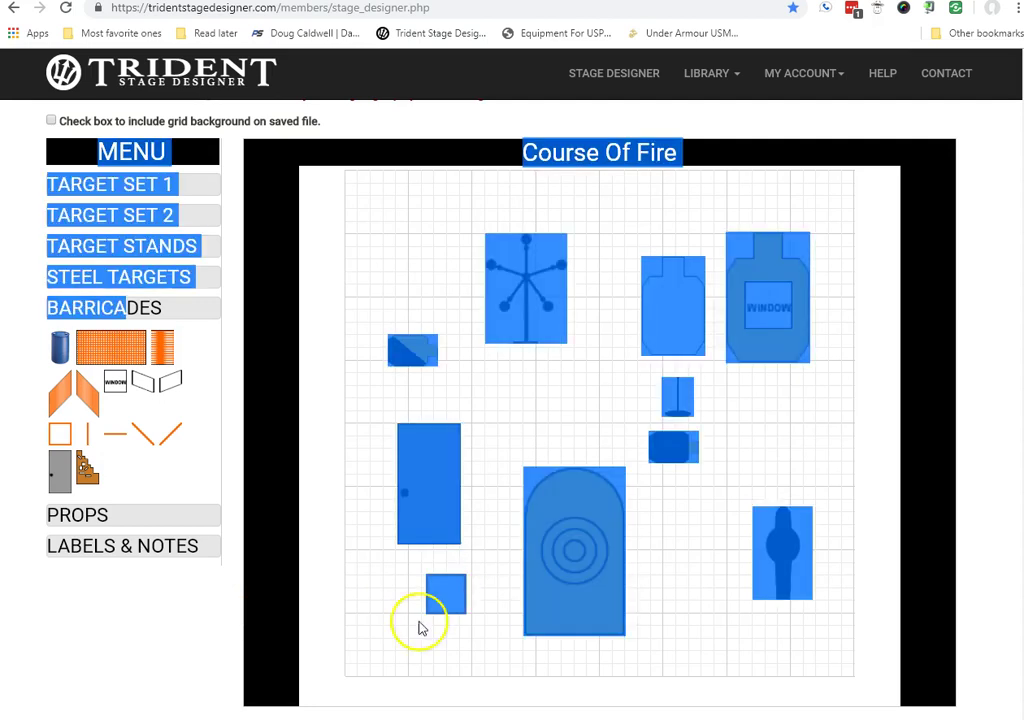
left_click(418, 622)
left_click(478, 582)
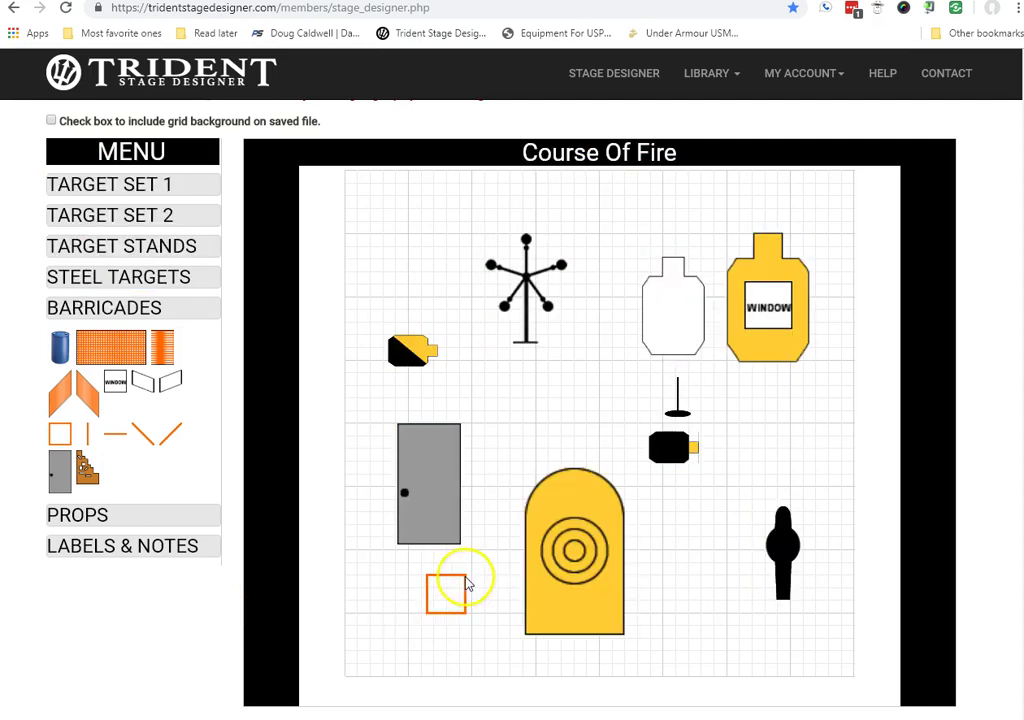
left_click_drag(466, 583, 478, 565)
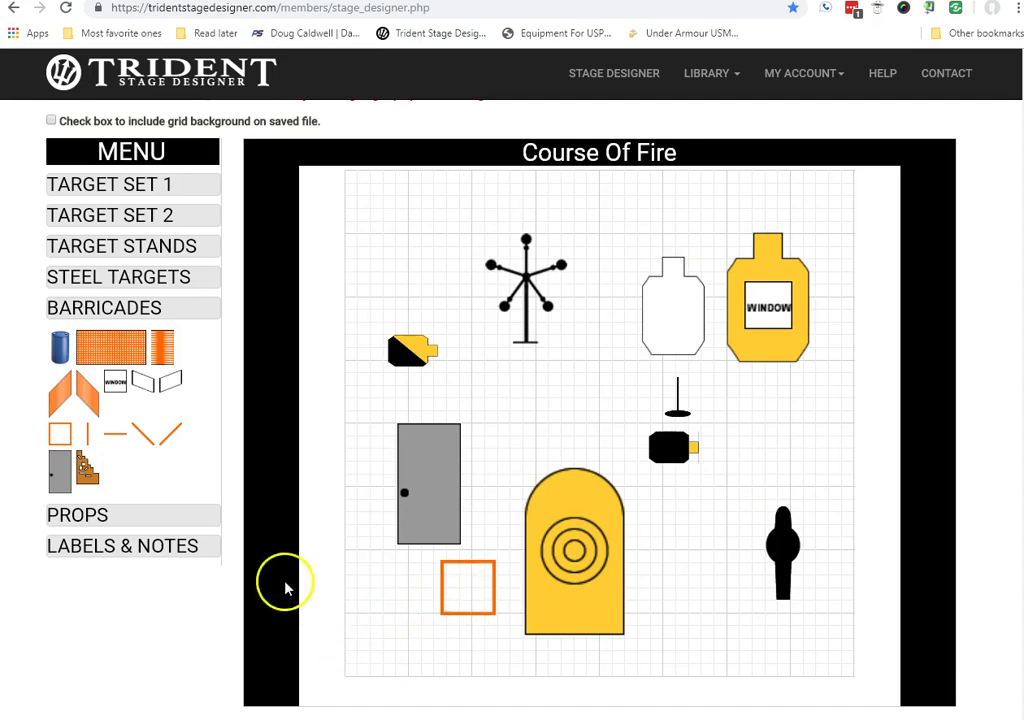
Add a table prop between the bullseye target and the popper, with a chair in front of its right end
left_click(110, 522)
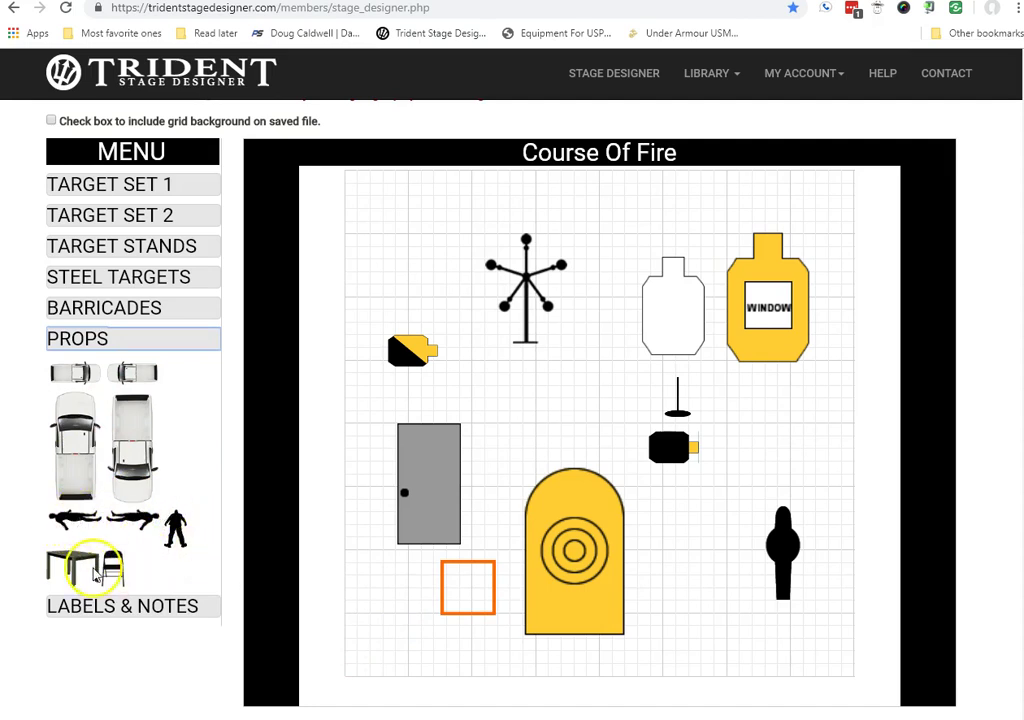
left_click_drag(75, 558, 683, 590)
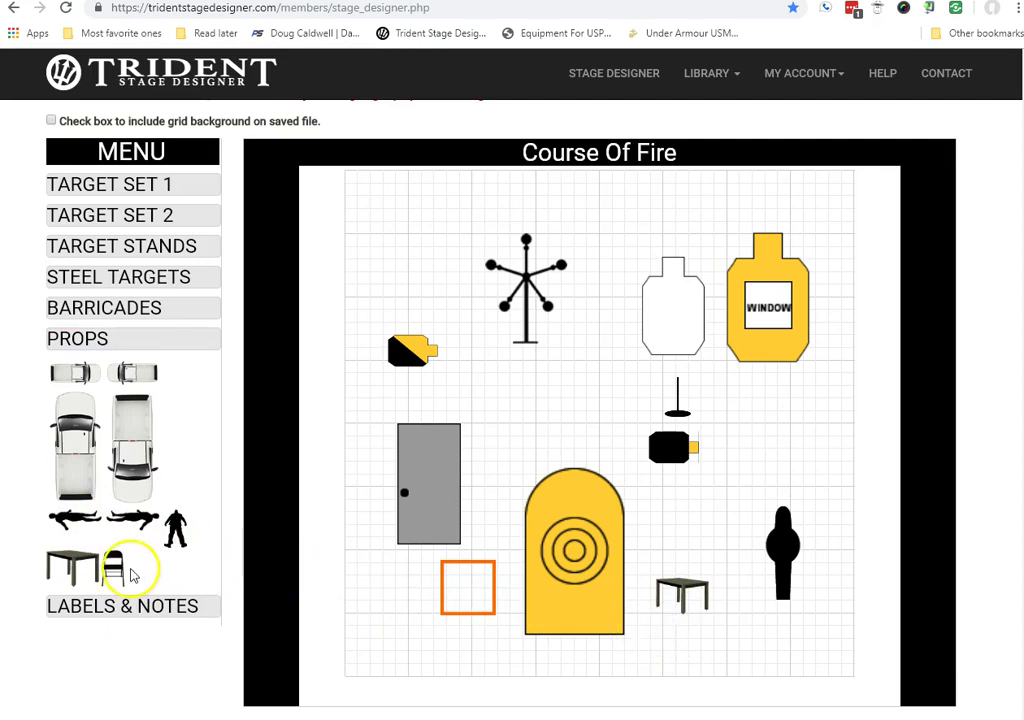
left_click_drag(119, 567, 697, 612)
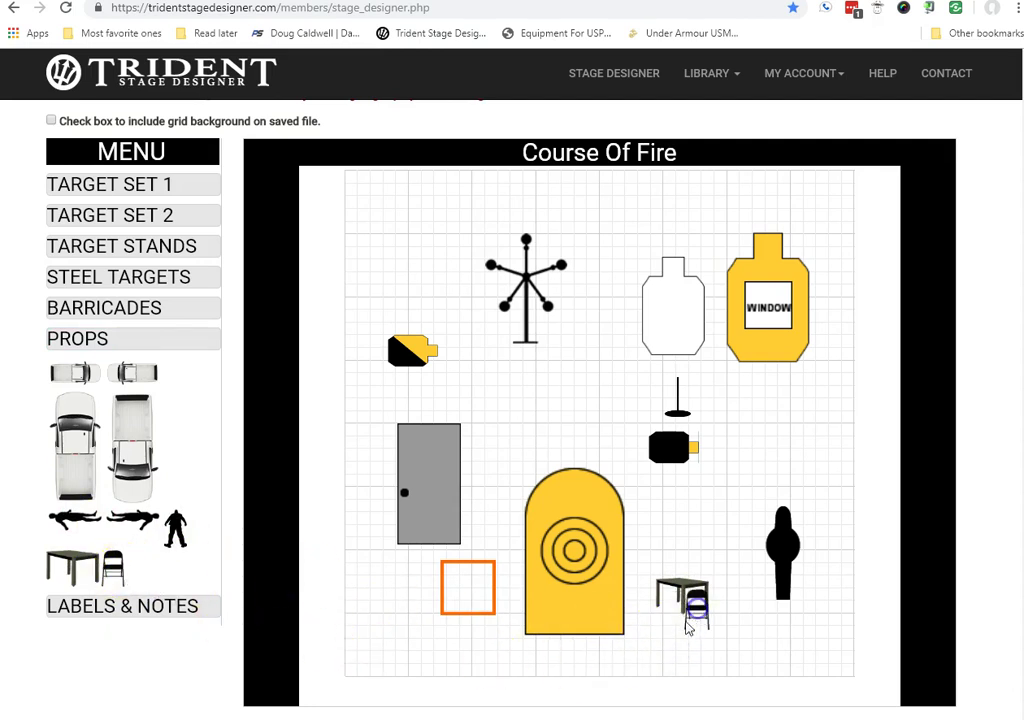
Create the label P1 and place it inside the orange square
left_click(58, 605)
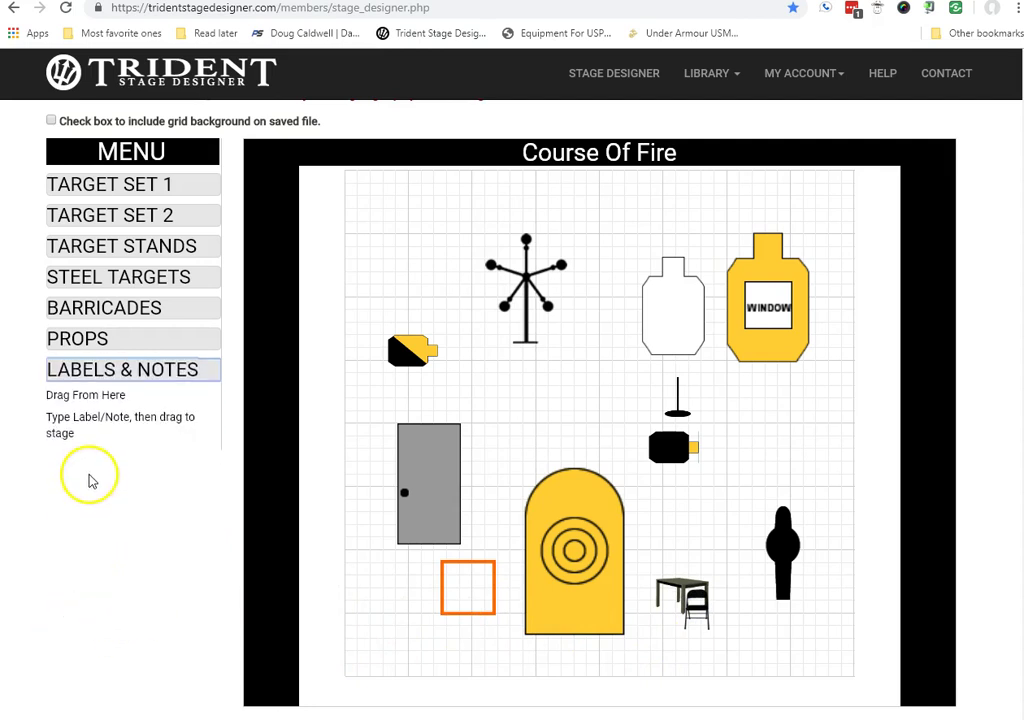
left_click(78, 418)
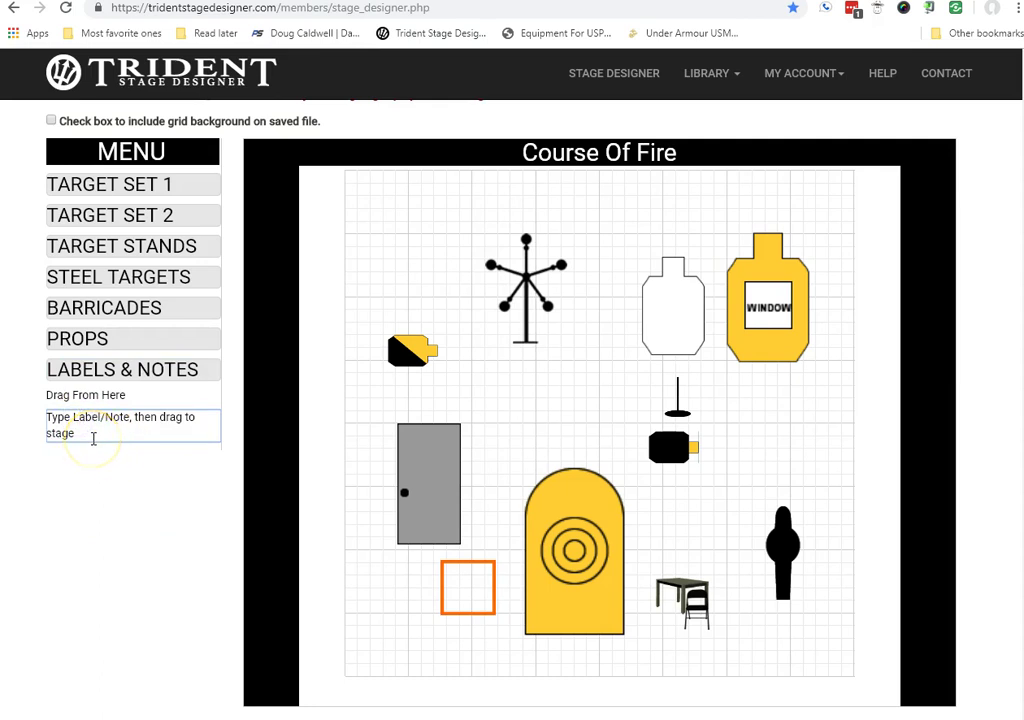
left_click_drag(58, 430, 40, 418)
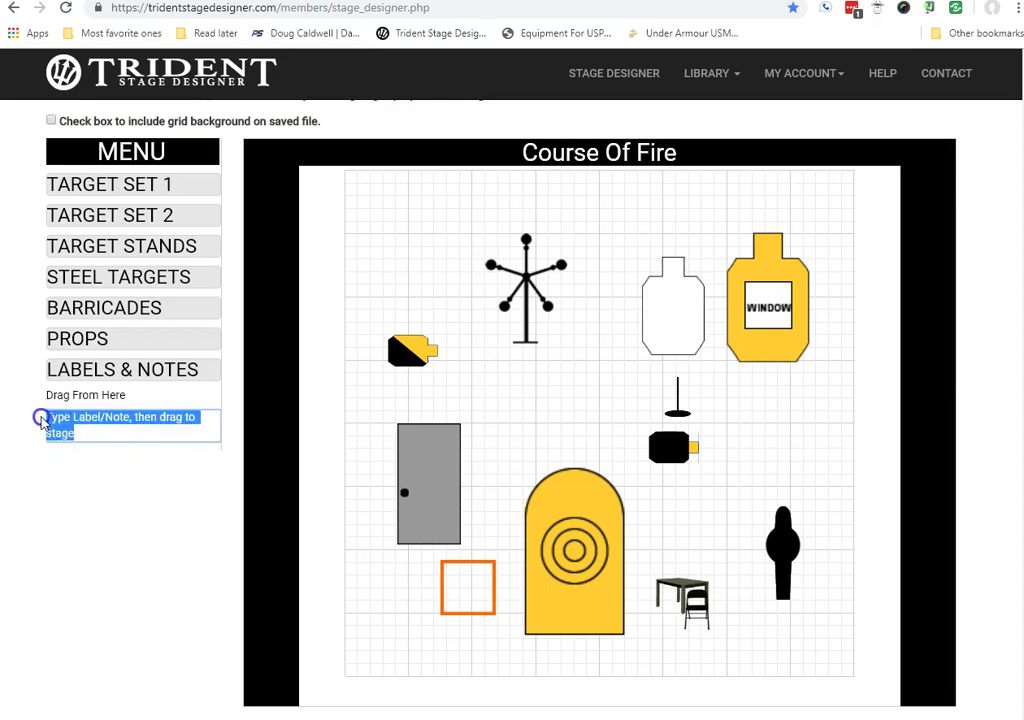
key("BackSpace")
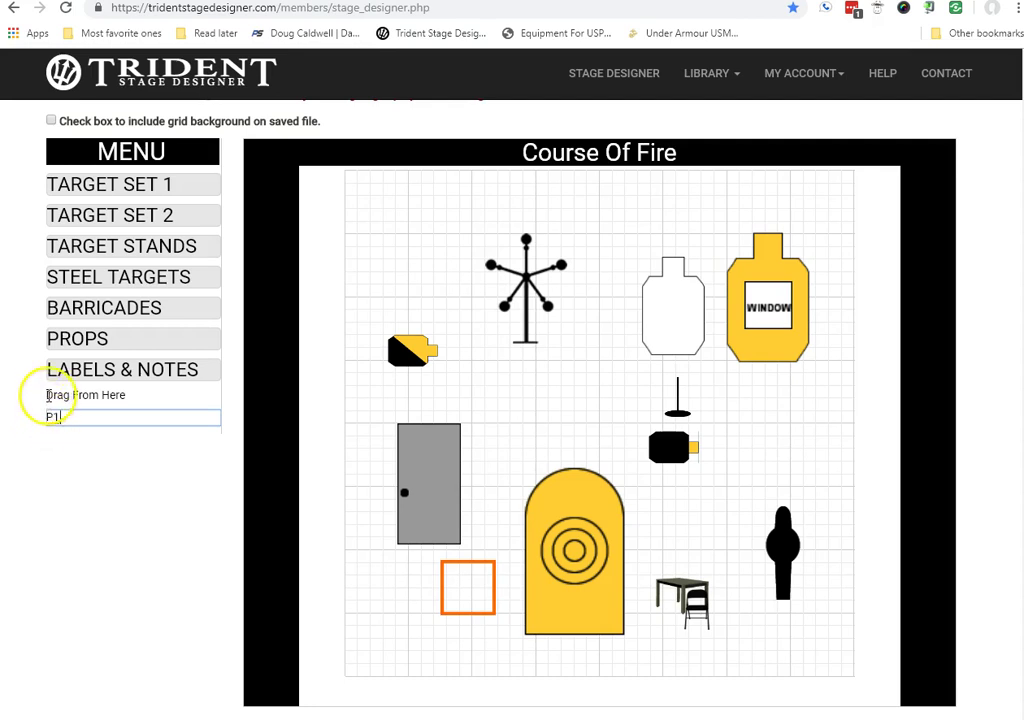
left_click_drag(50, 395, 481, 508)
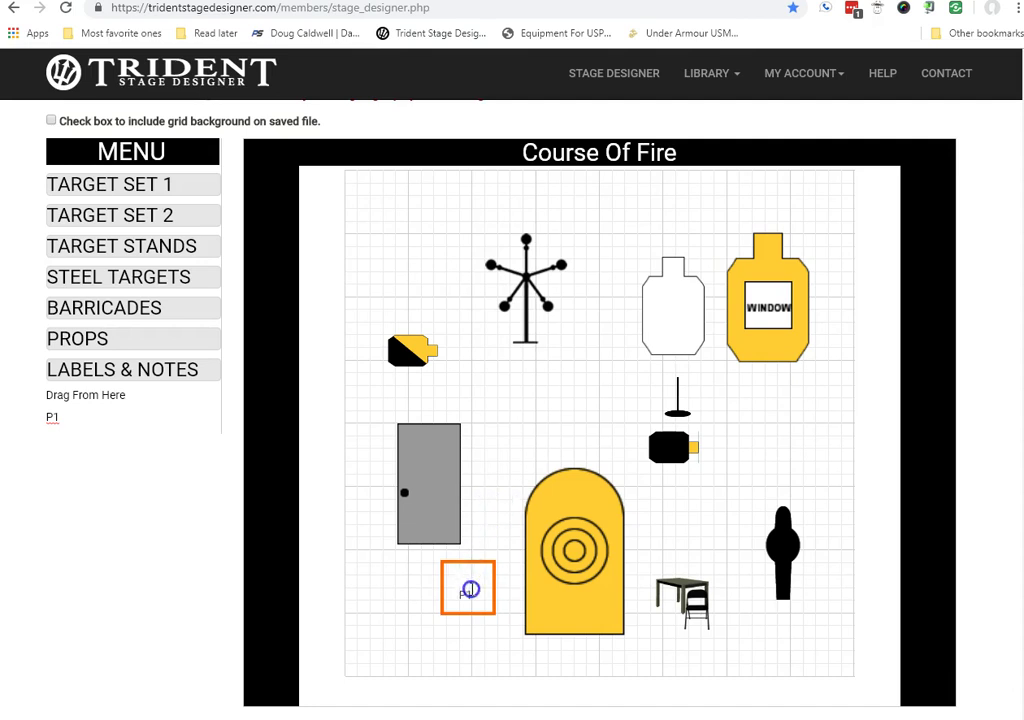
left_click(415, 673)
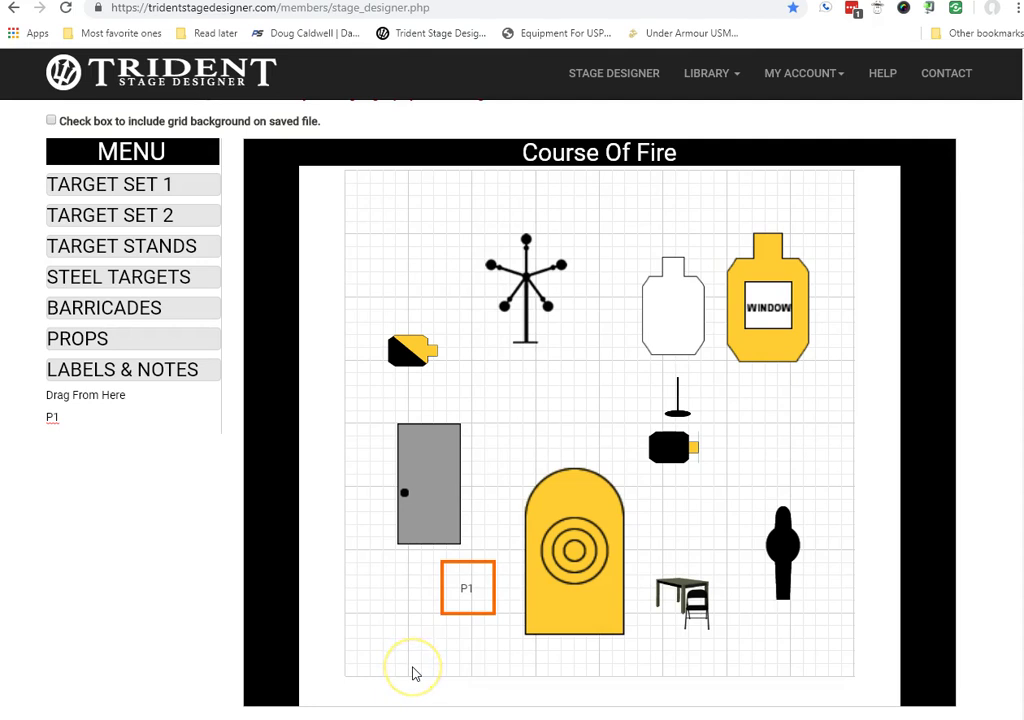
Create the label T1 and place it on the yellow target just below the window
double_click(48, 418)
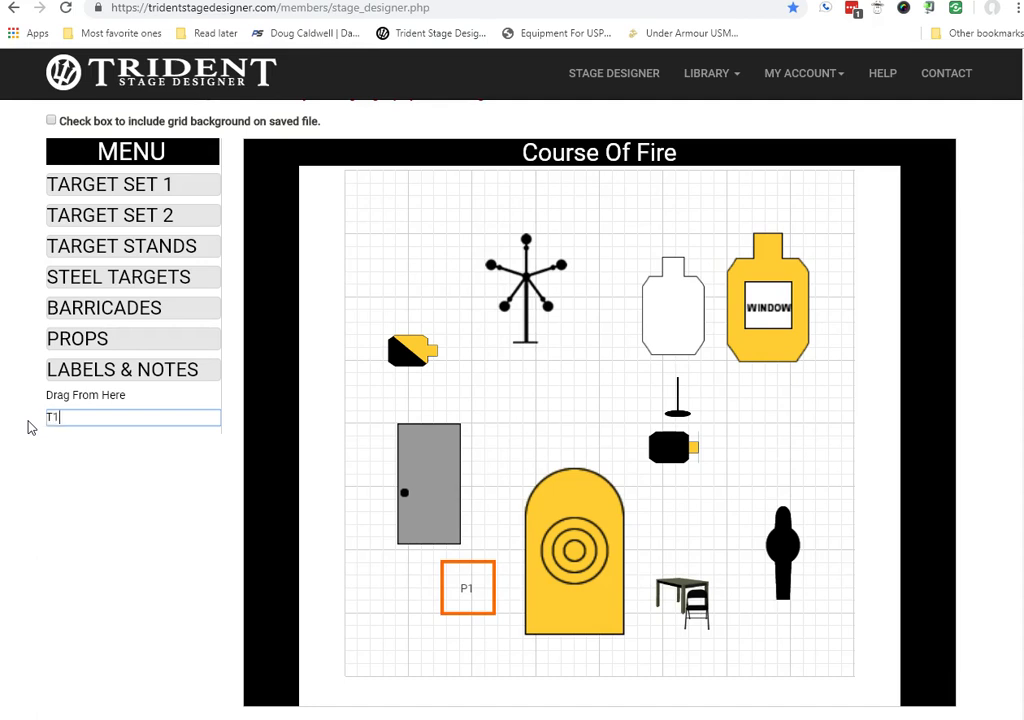
type("T1")
left_click_drag(44, 416, 755, 385)
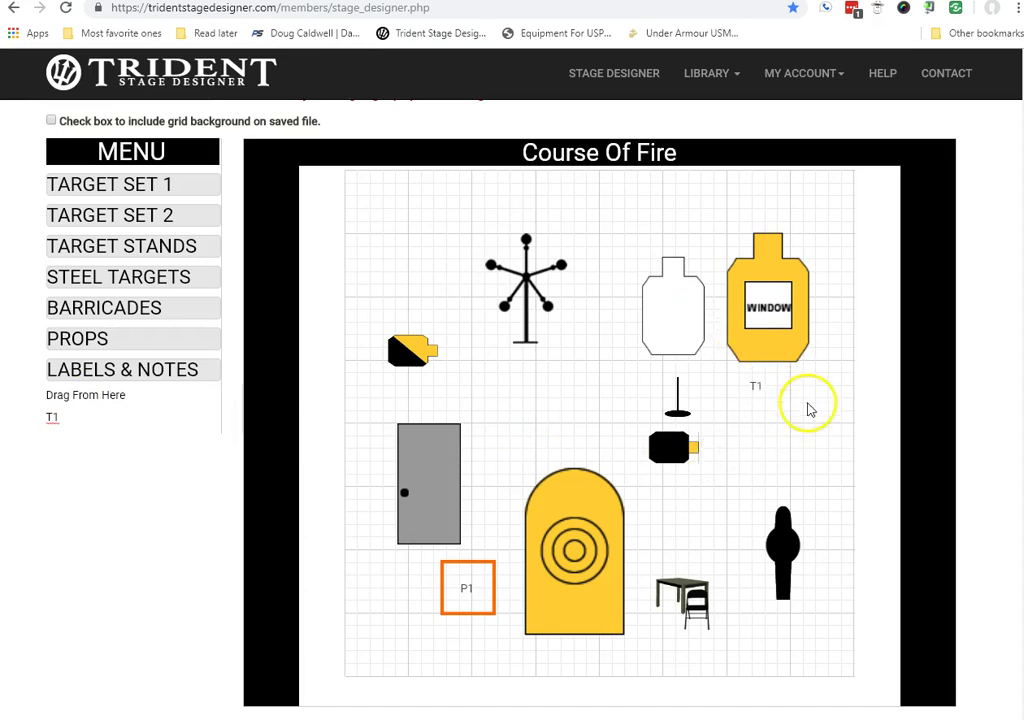
left_click(757, 386)
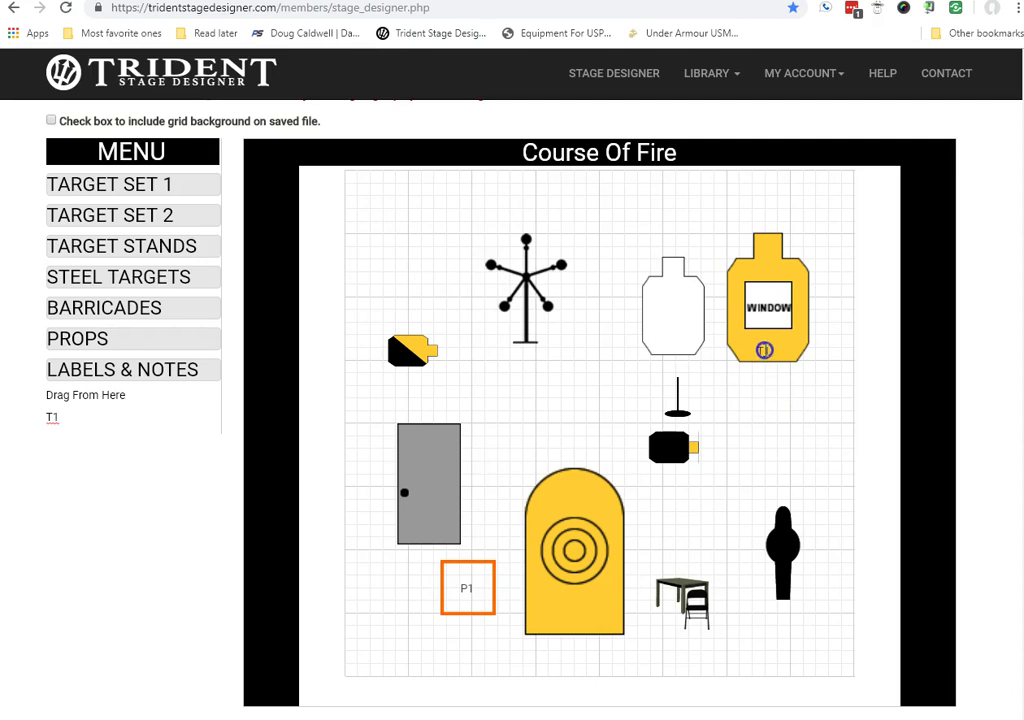
left_click(780, 422)
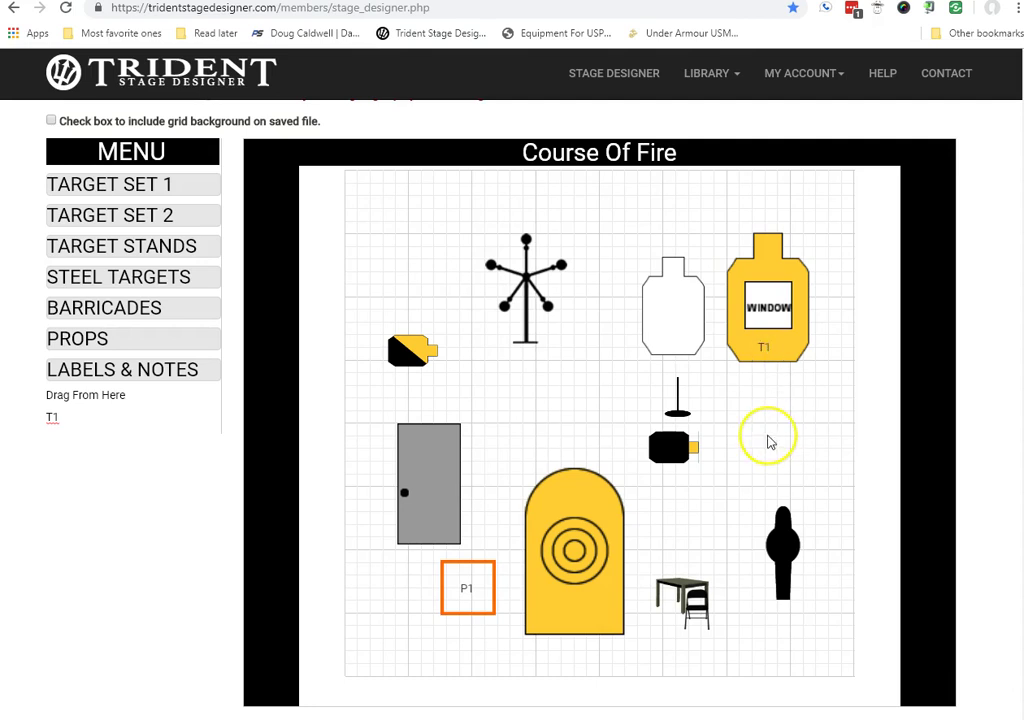
Create the labels T2 and T3 and place them one under the other below the yellow window target
left_click_drag(201, 416, 10, 420)
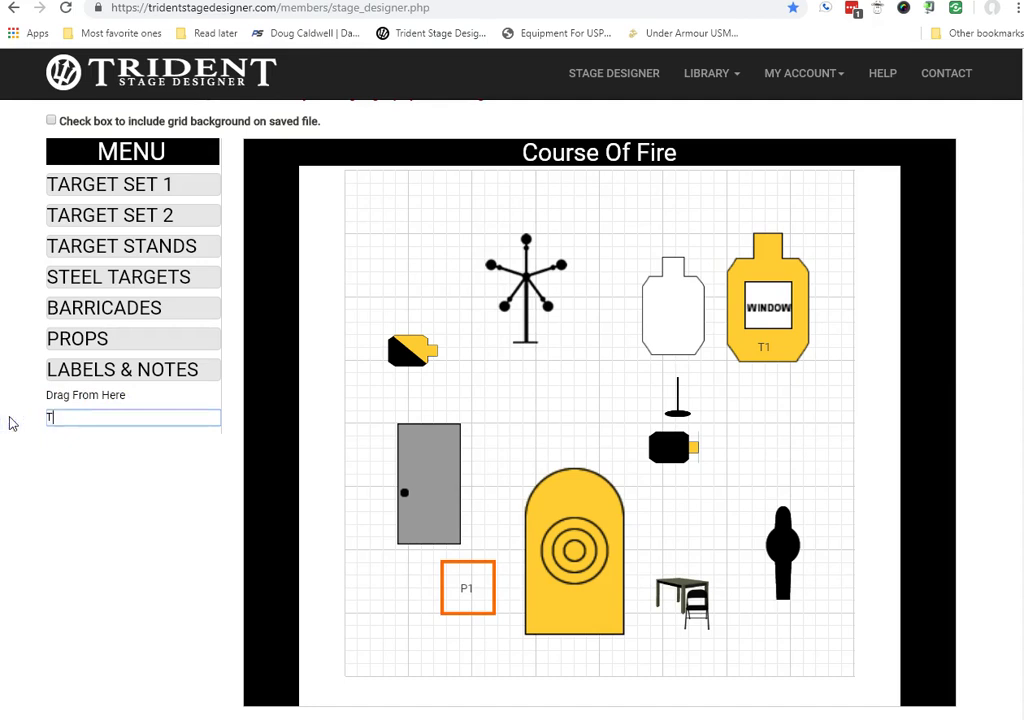
left_click(47, 417)
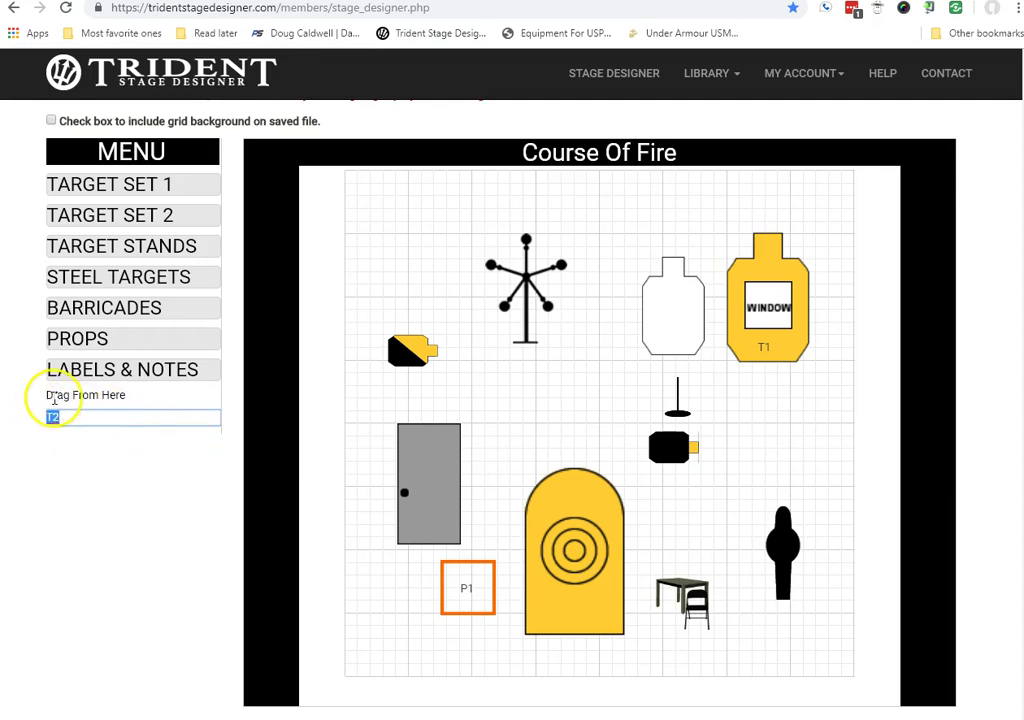
left_click_drag(55, 390, 784, 402)
left_click_drag(98, 414, 18, 420)
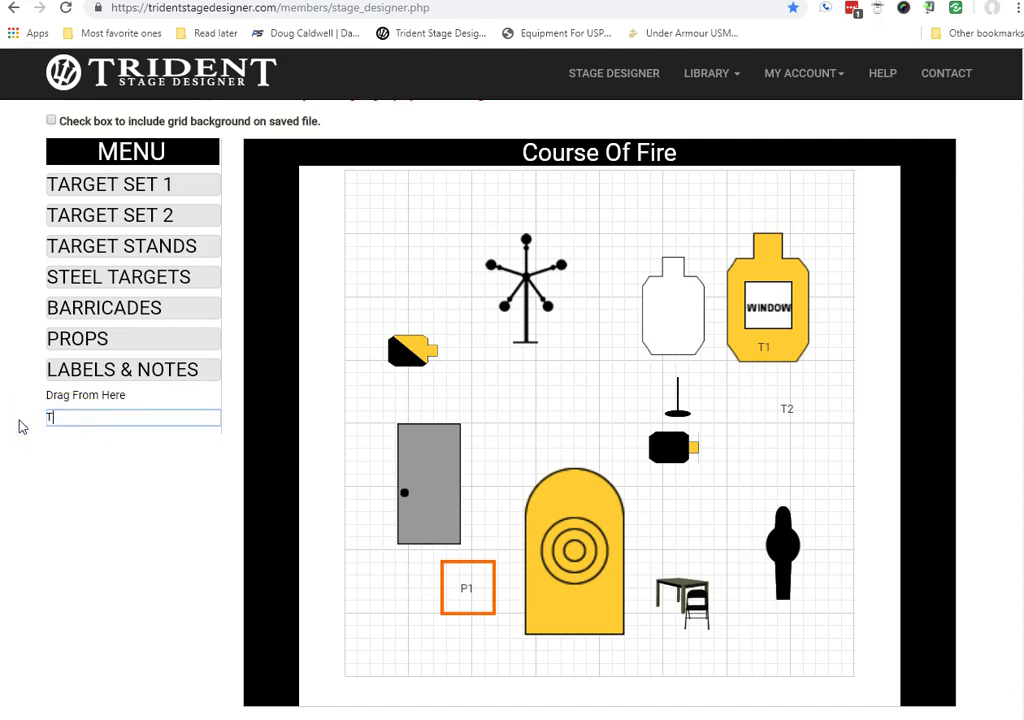
left_click_drag(53, 392, 786, 418)
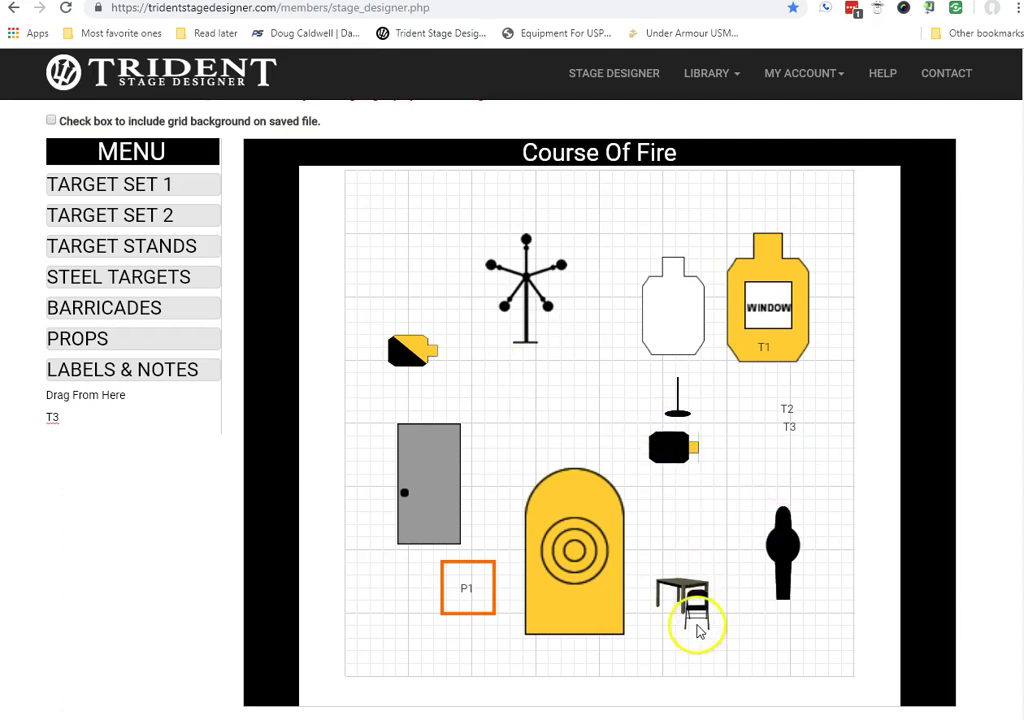
scroll(825, 566, "down", 3)
scroll(826, 568, "up", 3)
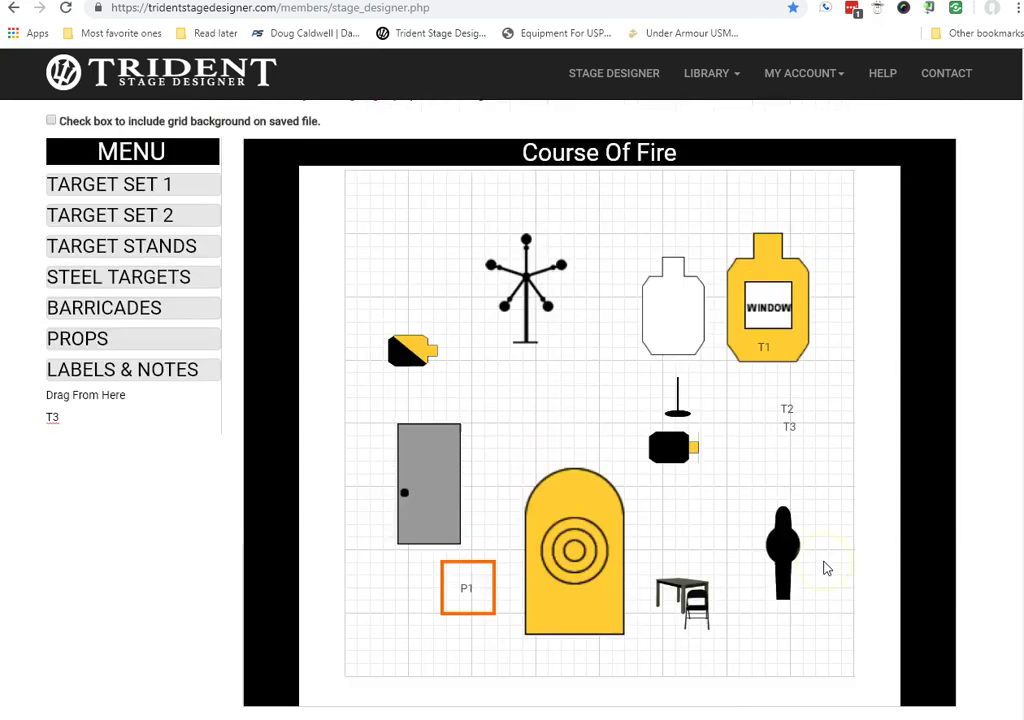
scroll(826, 568, "up", 2)
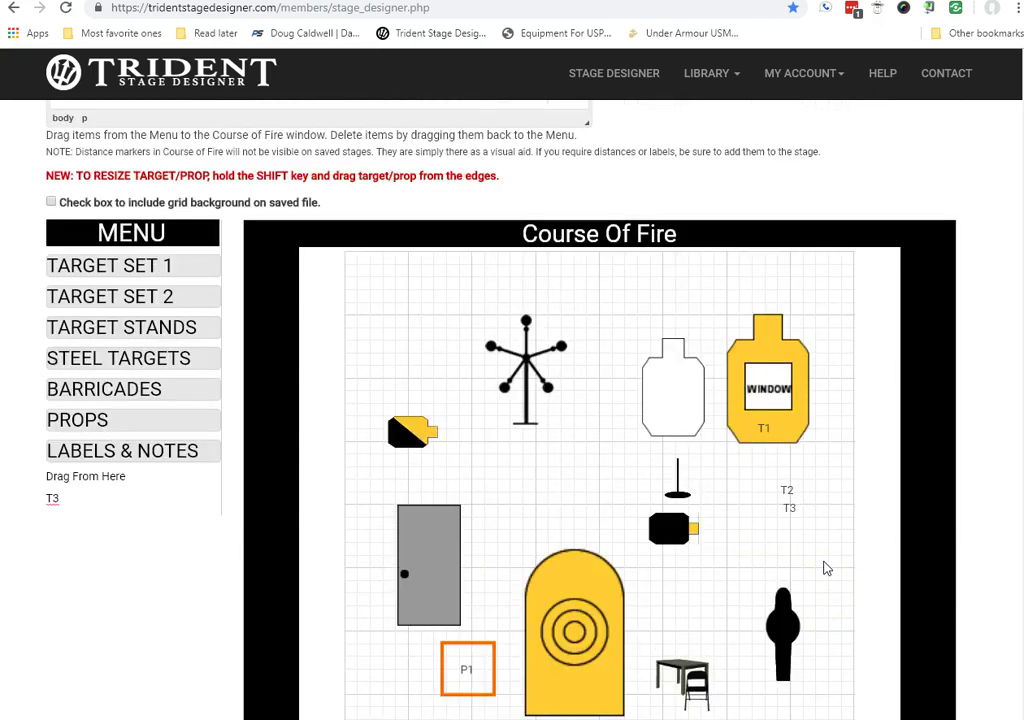
scroll(826, 568, "up", 5)
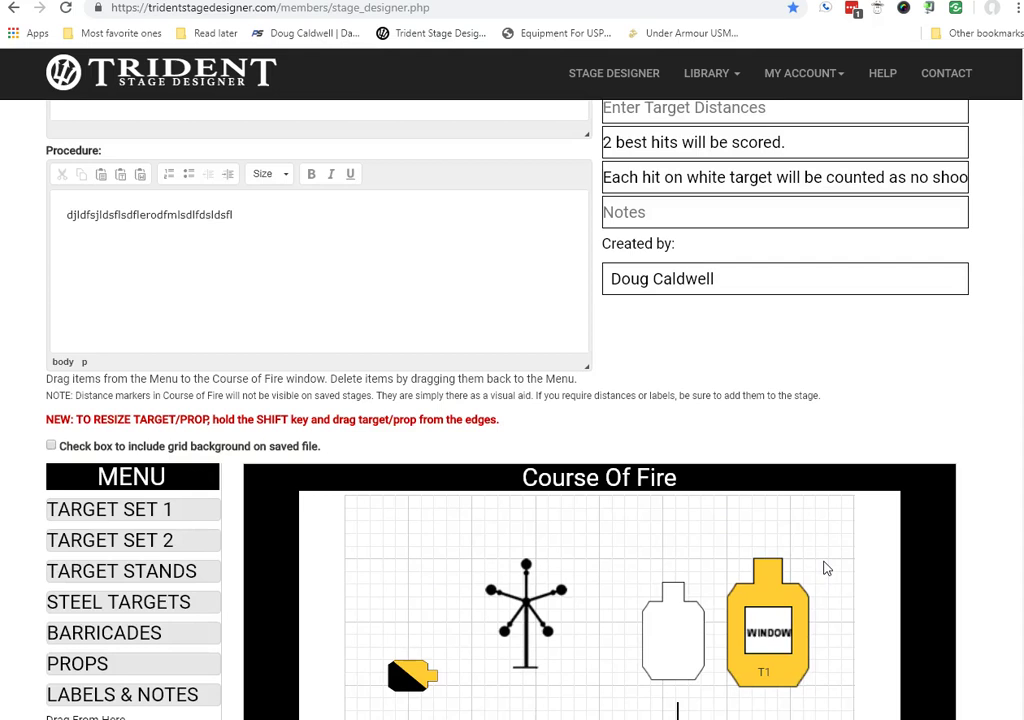
Save the finished Demo Stage with publishing to the shared library enabled
mouse_move(826, 568)
left_mouse_down()
mouse_move(823, 590)
mouse_move(847, 604)
left_mouse_up()
scroll(847, 604, "up", 5)
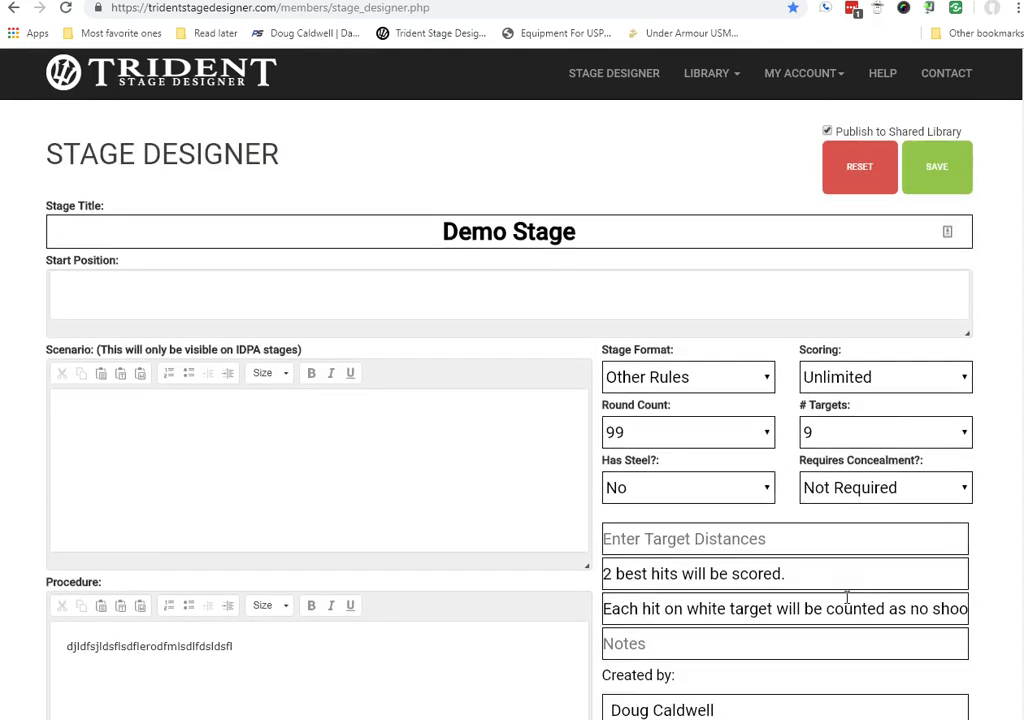
left_click(934, 176)
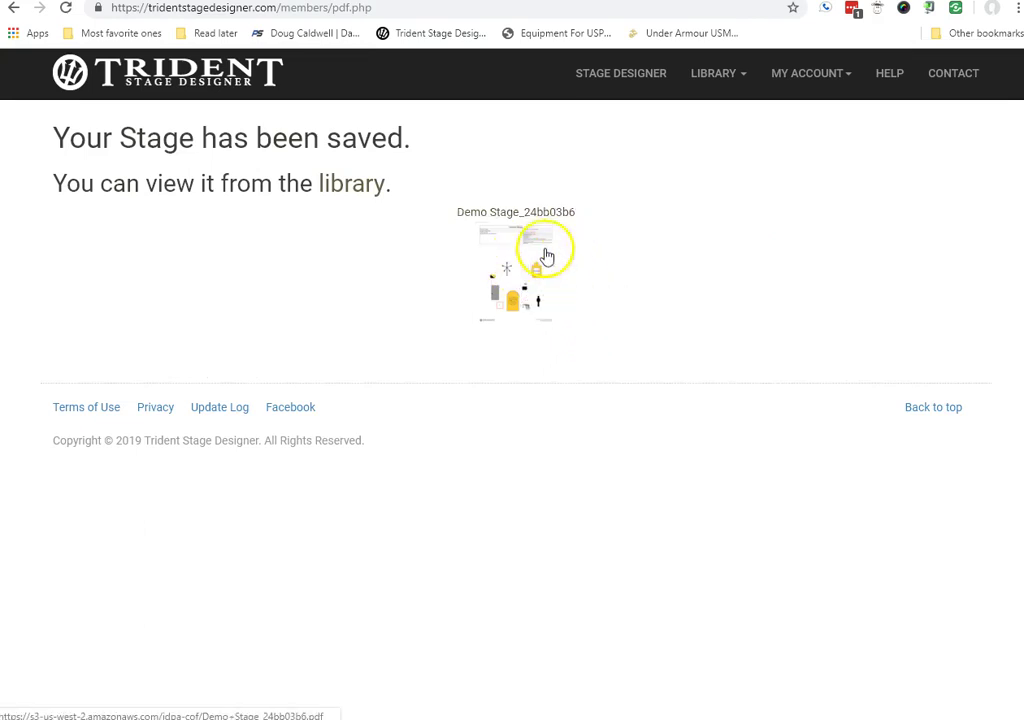
View the Demo Stage PDF from the personal library, close it, and look through the stages listed there
left_click(717, 80)
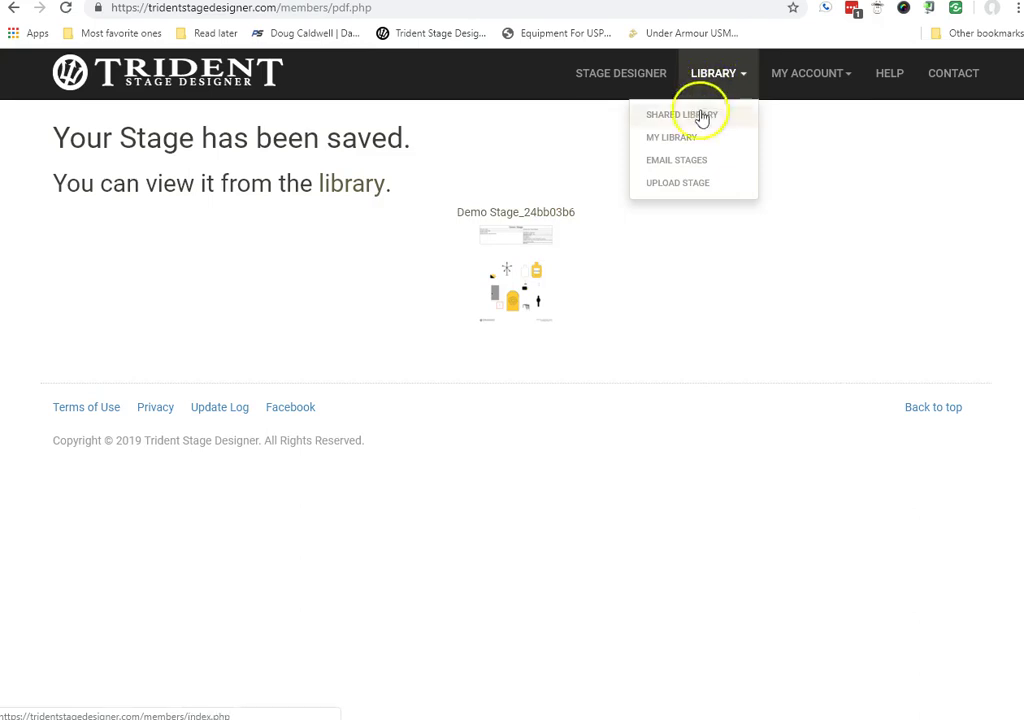
left_click(690, 141)
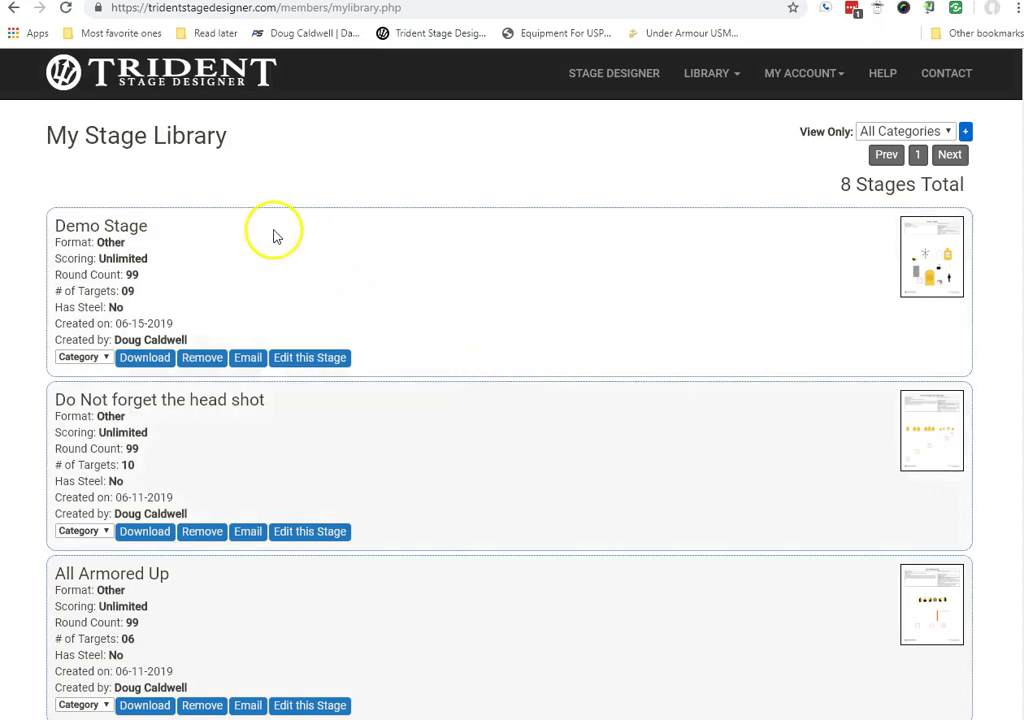
mouse_move(937, 276)
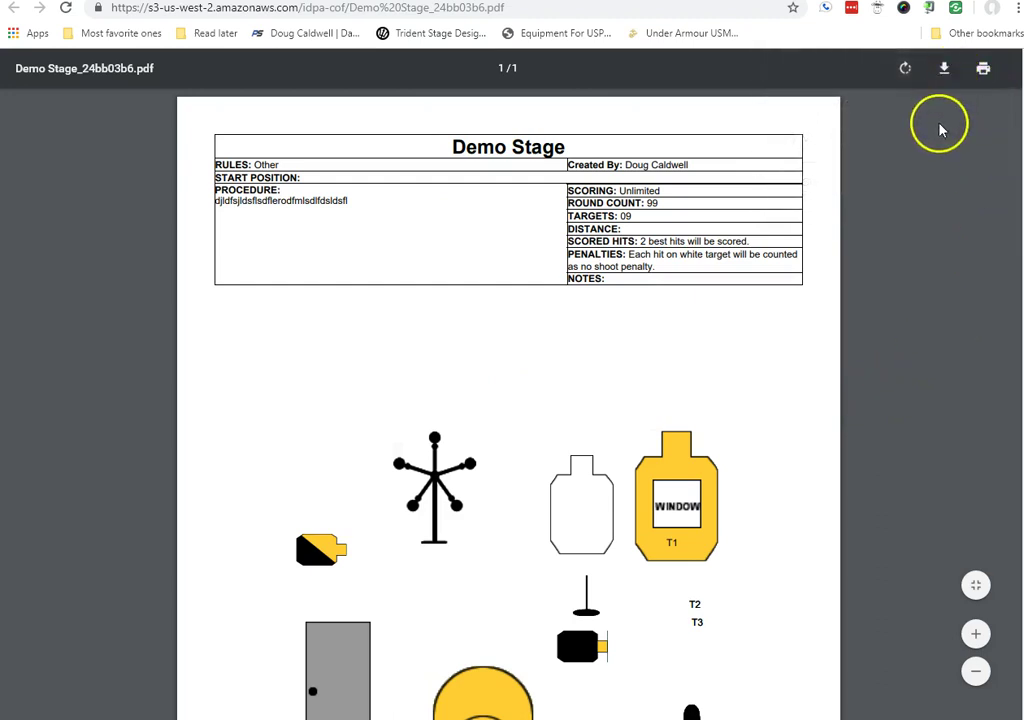
key("ctrl+w")
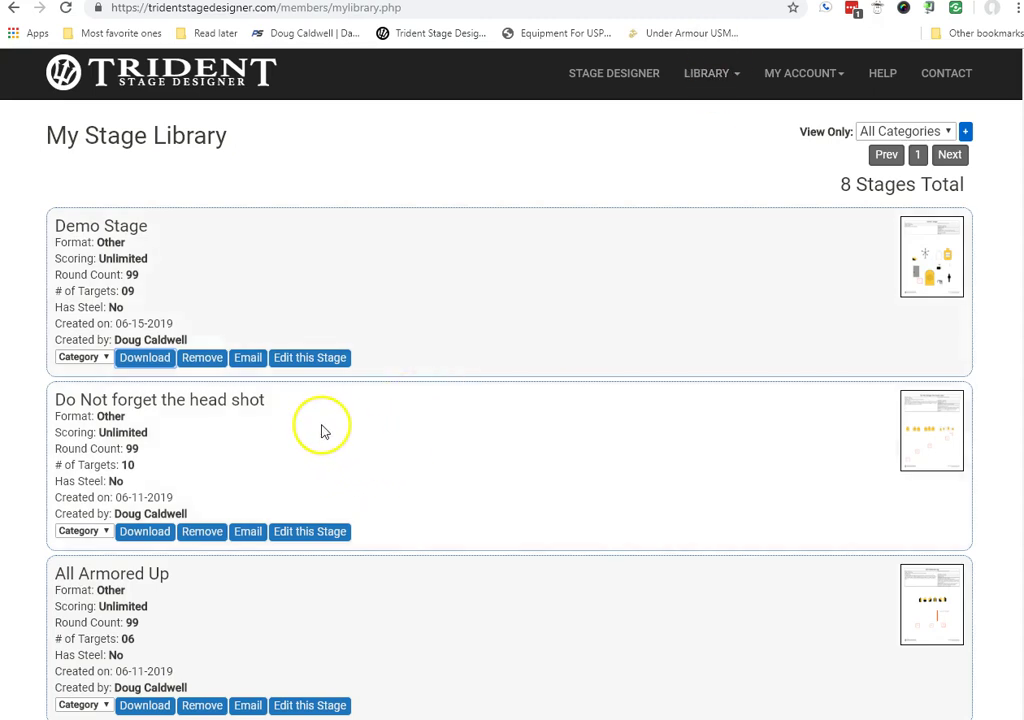
scroll(315, 423, "down", 2)
scroll(336, 437, "down", 3)
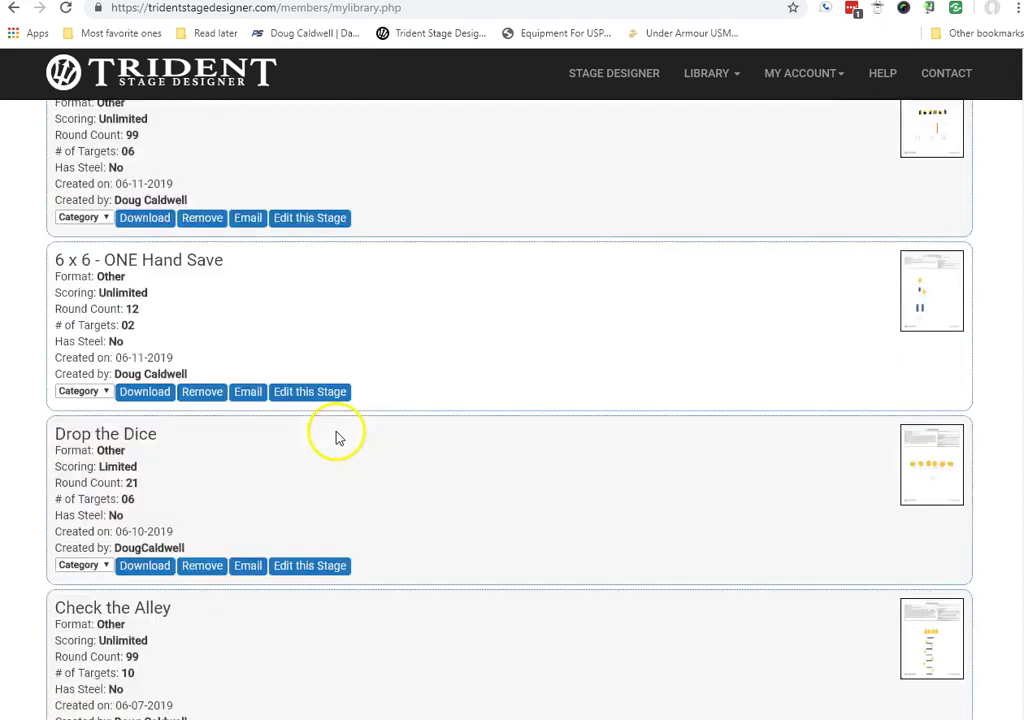
scroll(336, 437, "up", 5)
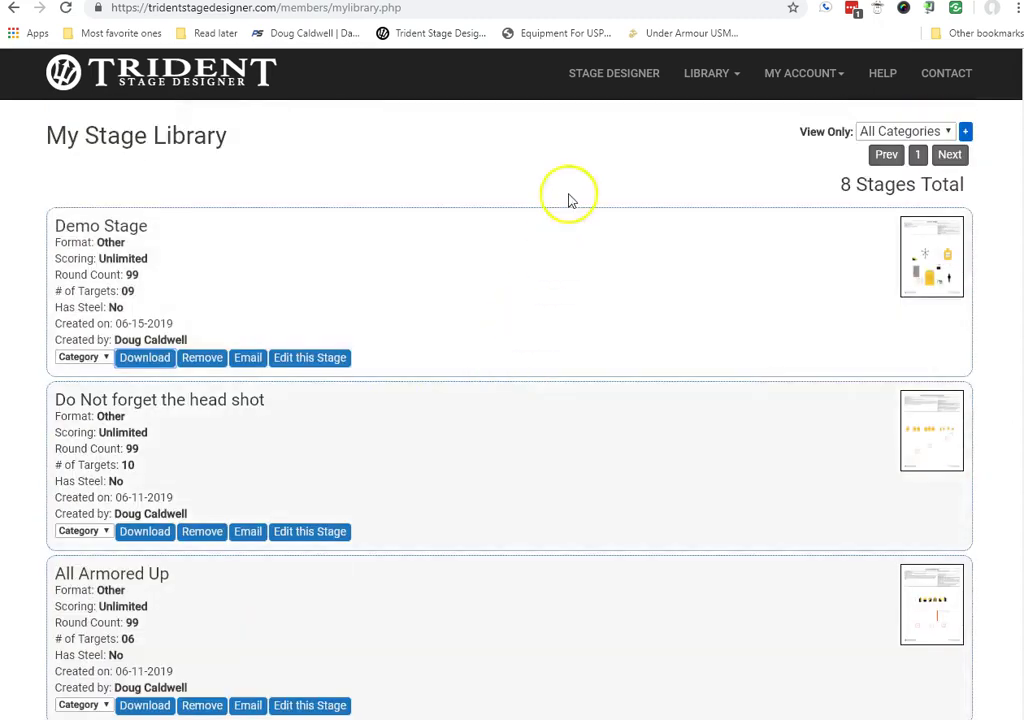
Open the shared library and review its sorting options and its search form, returning to the stage list
mouse_move(708, 90)
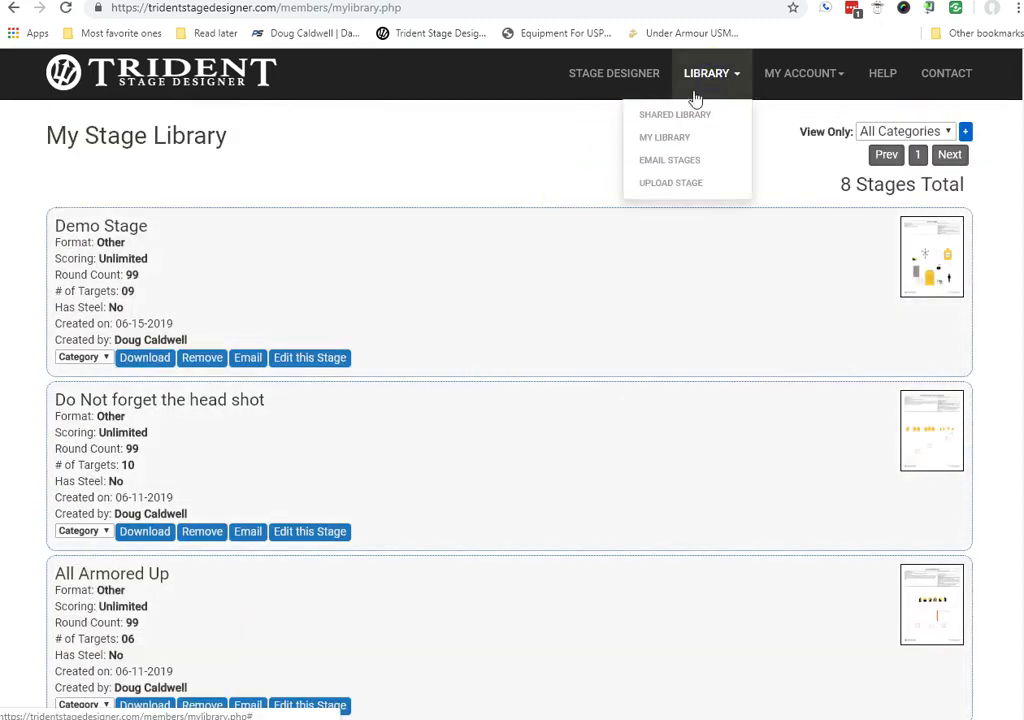
left_click(686, 116)
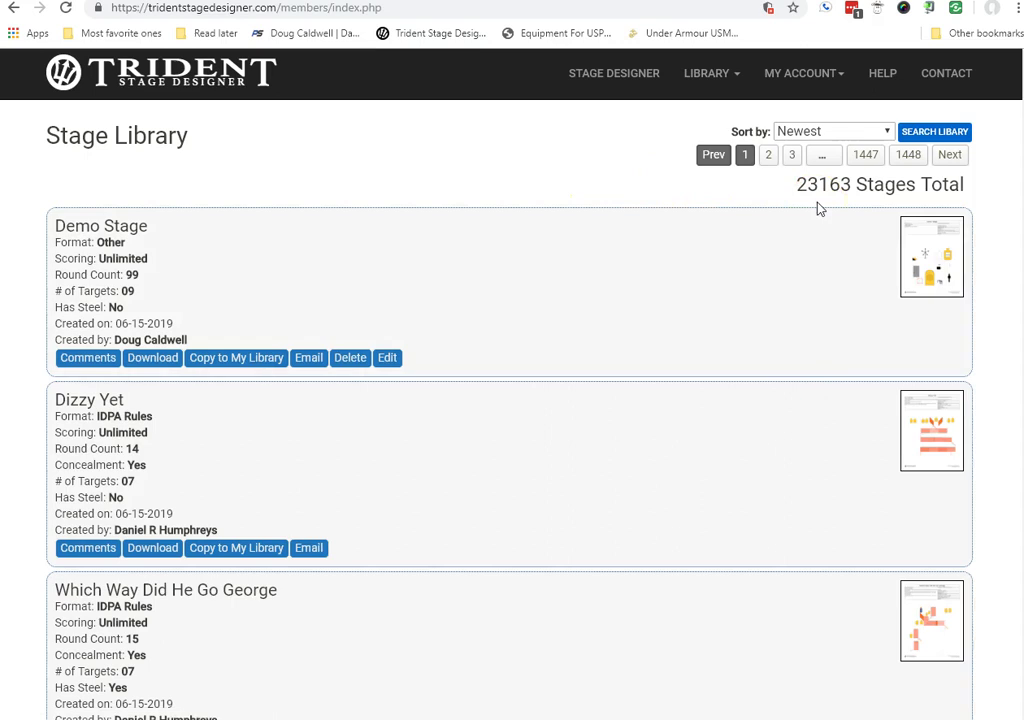
left_click(886, 136)
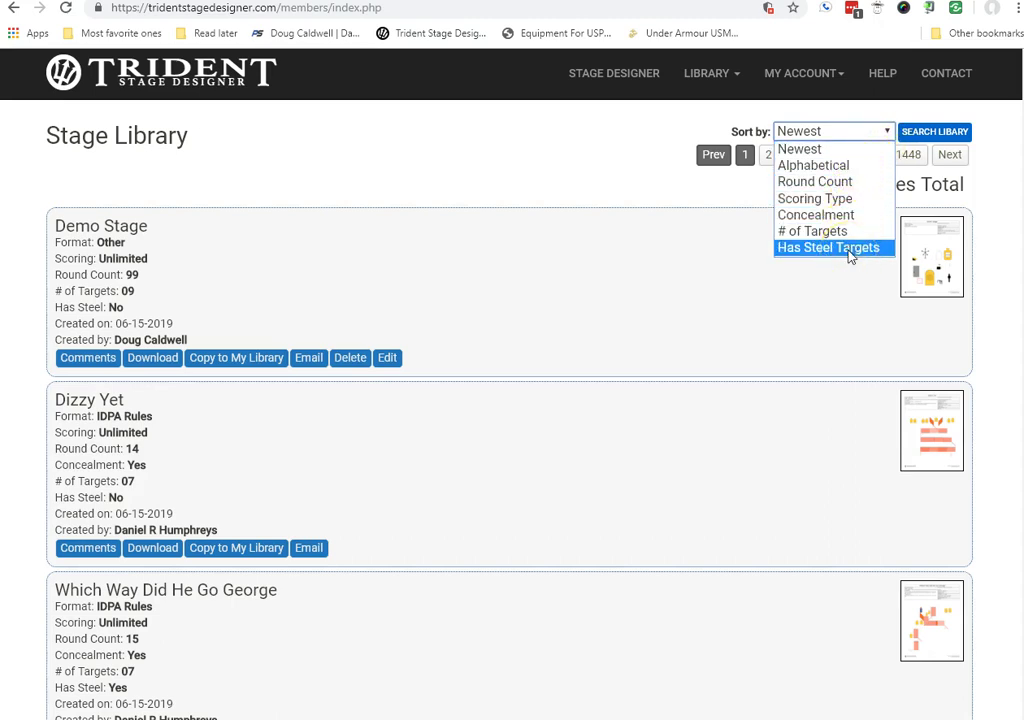
left_click(925, 136)
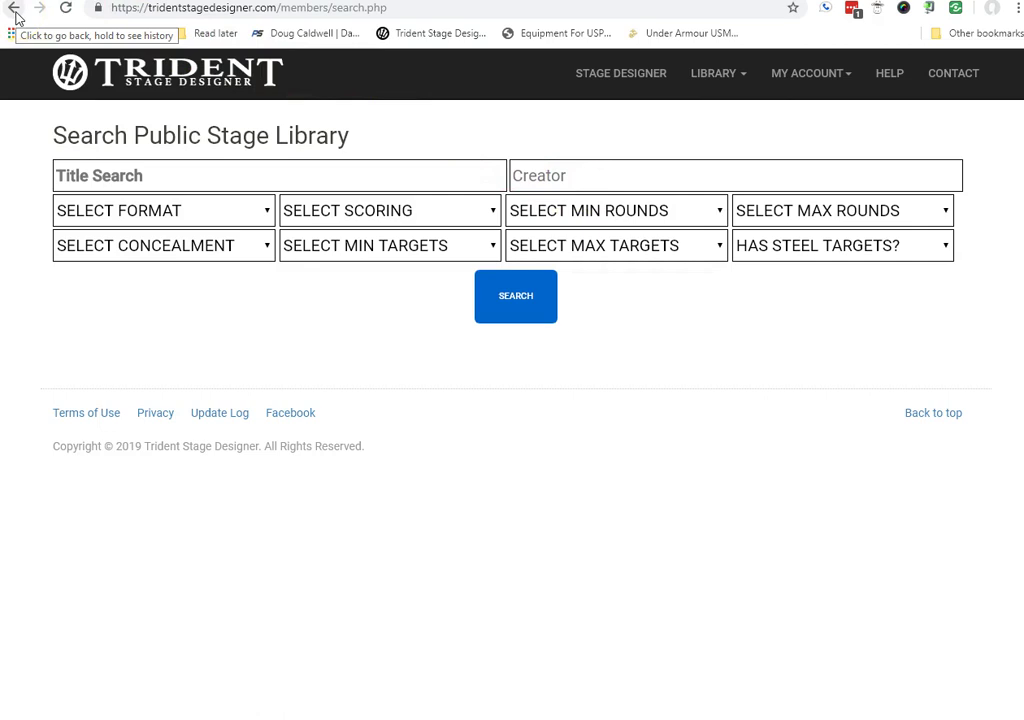
left_click(15, 12)
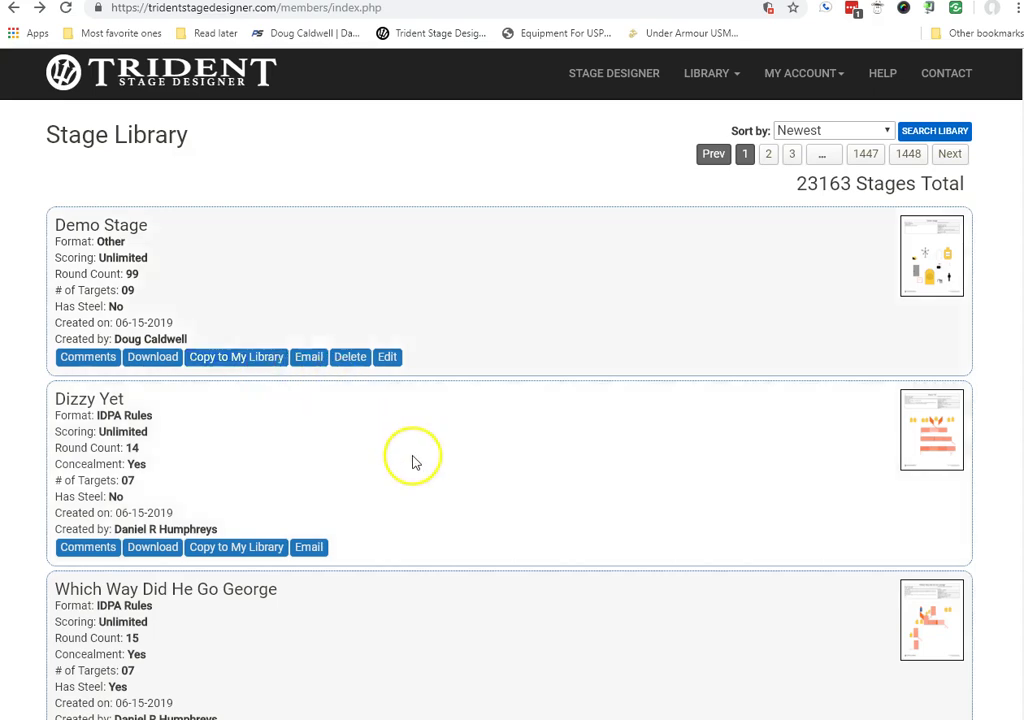
Copy the Contruc stage from page 1447 of the shared library to the personal library
scroll(412, 459, "down", 5)
scroll(430, 445, "down", 3)
scroll(697, 382, "up", 9)
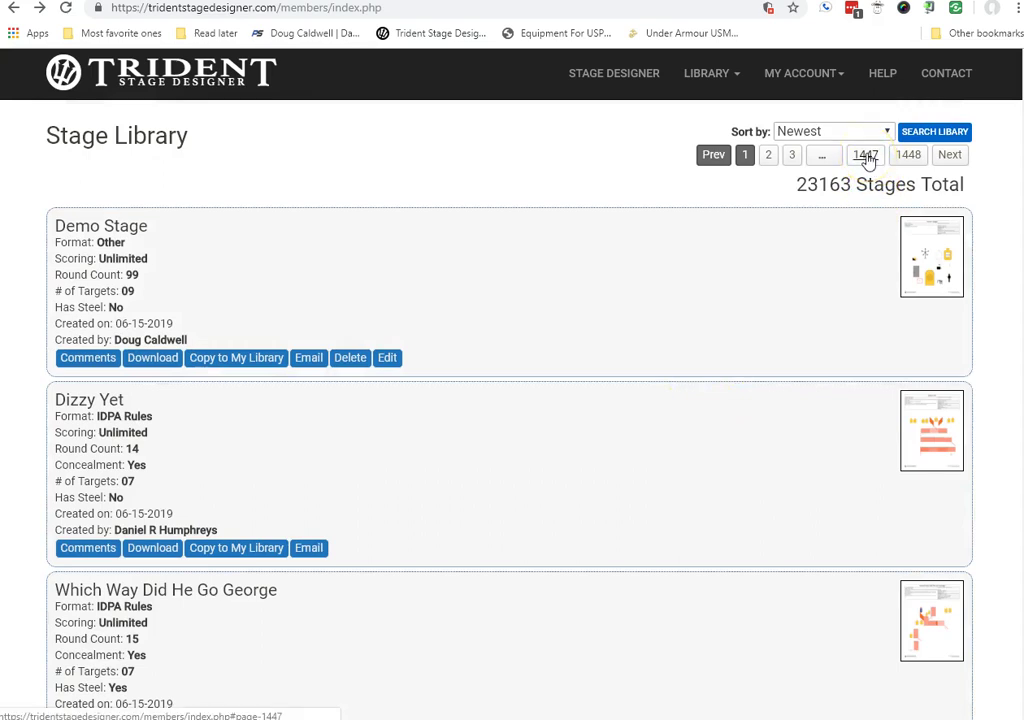
left_click(866, 158)
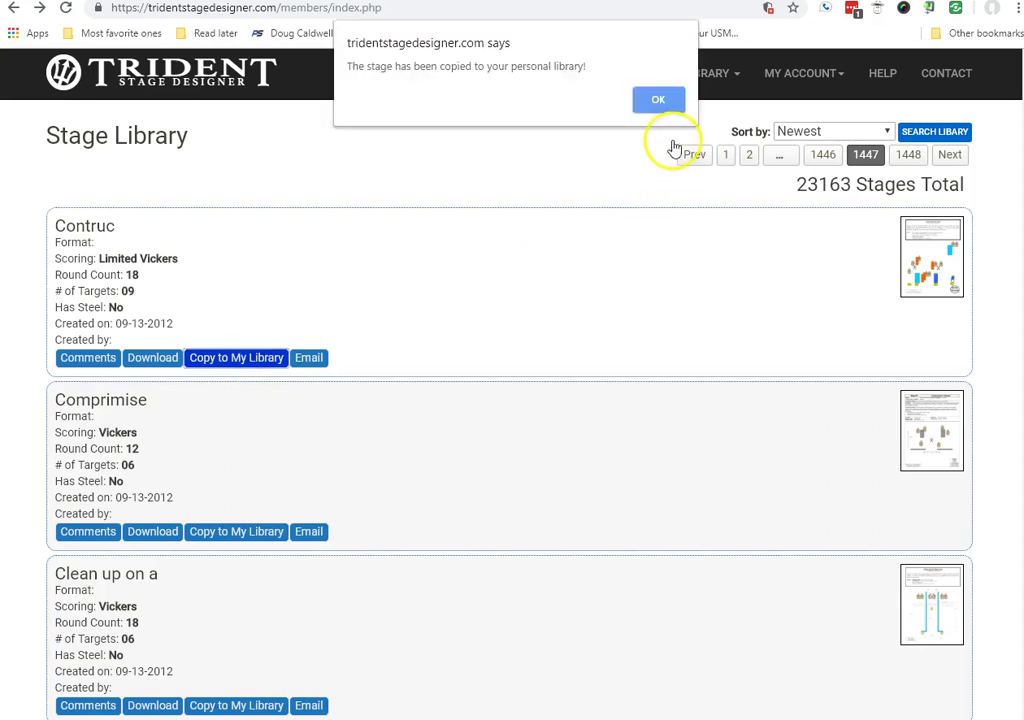
left_click(660, 101)
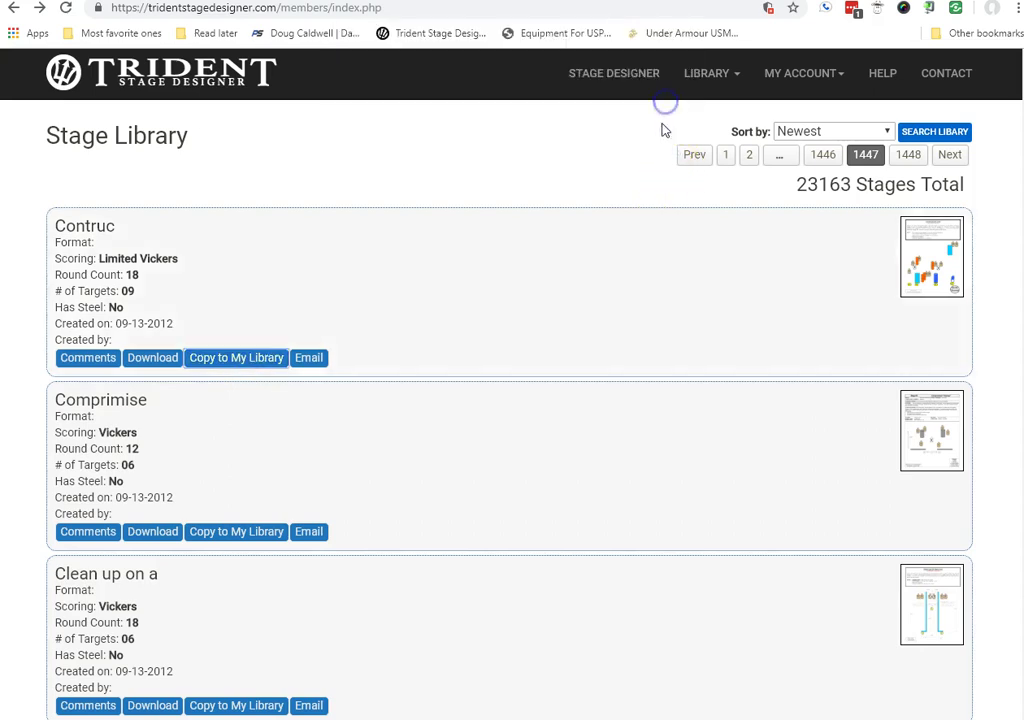
left_click(628, 276)
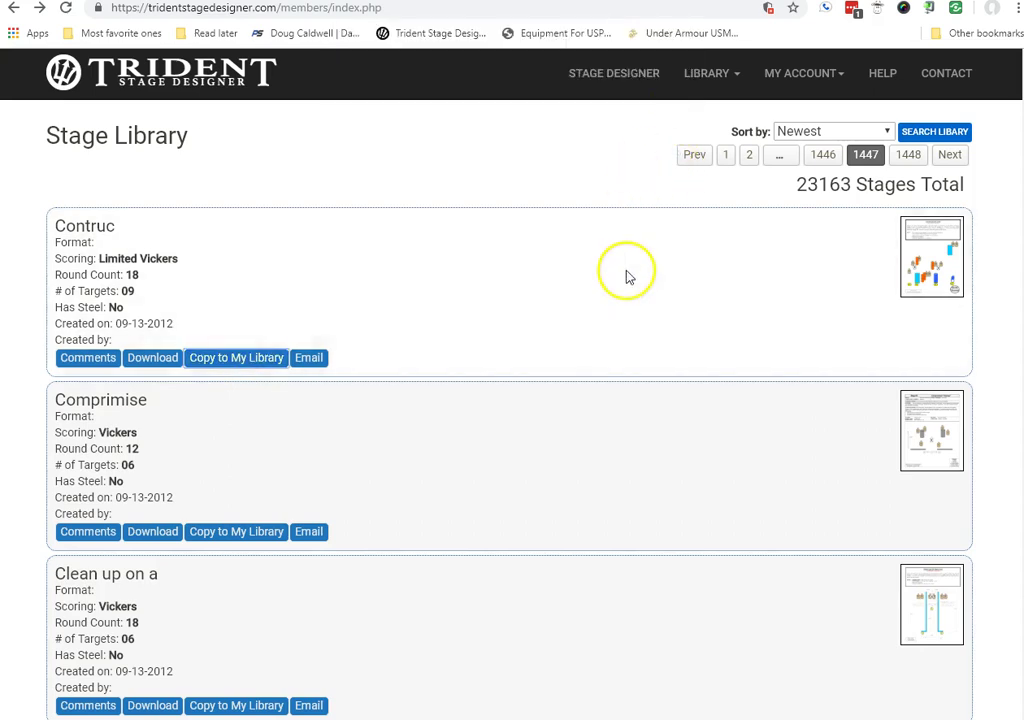
Create a new stage from the Contruc entry in the personal library
left_click(705, 87)
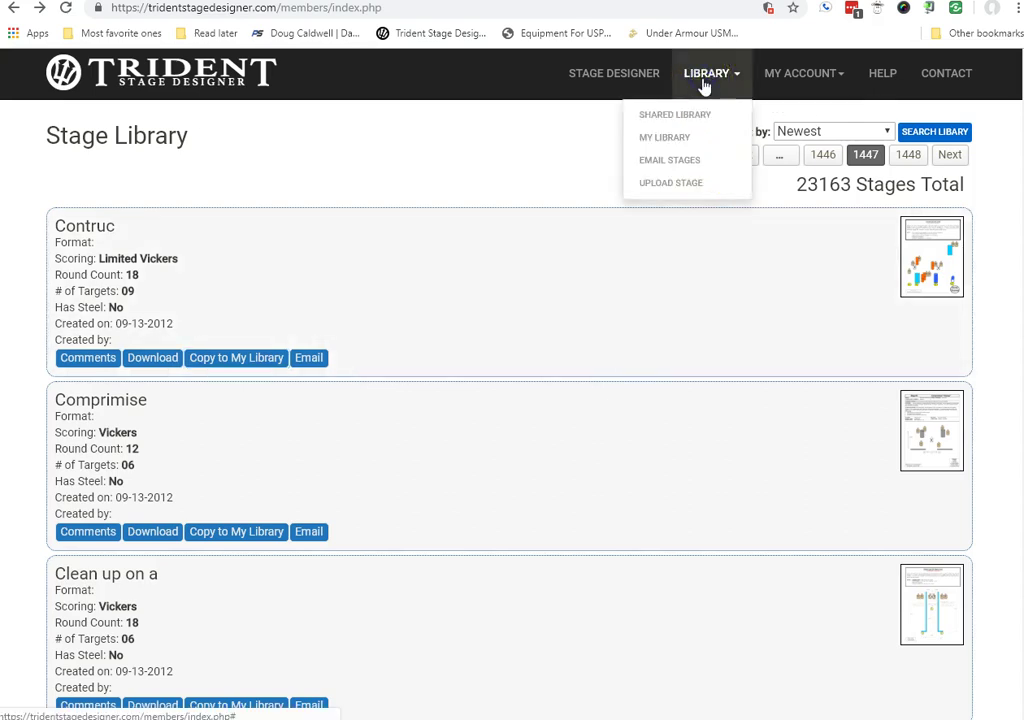
left_click(678, 137)
left_click(633, 313)
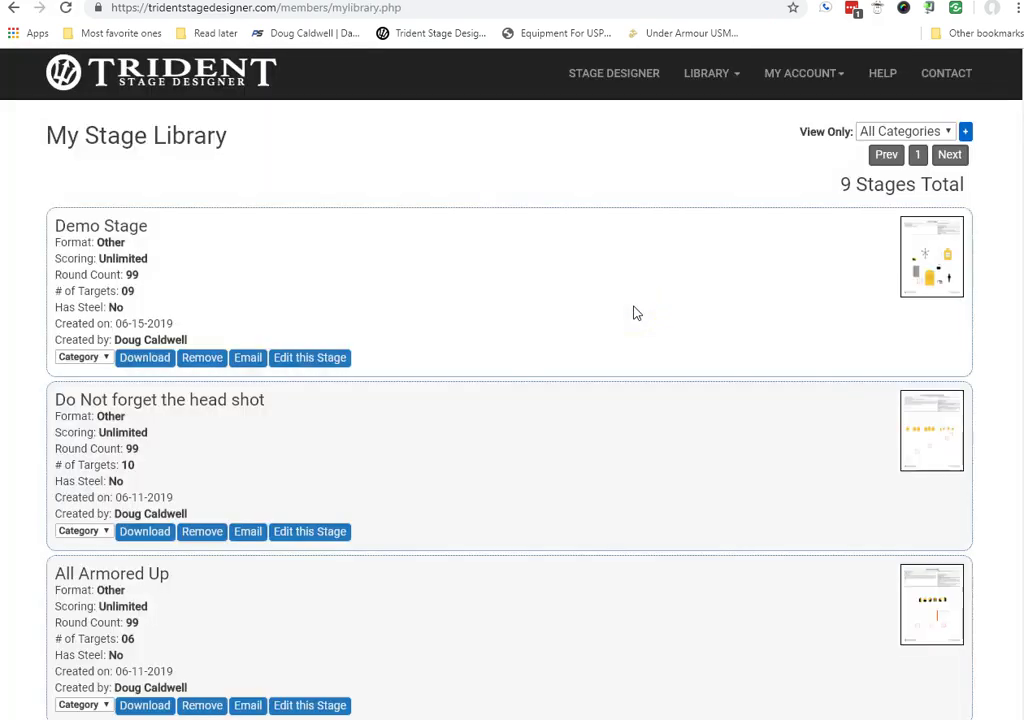
left_click(633, 320)
scroll(477, 443, "down", 10)
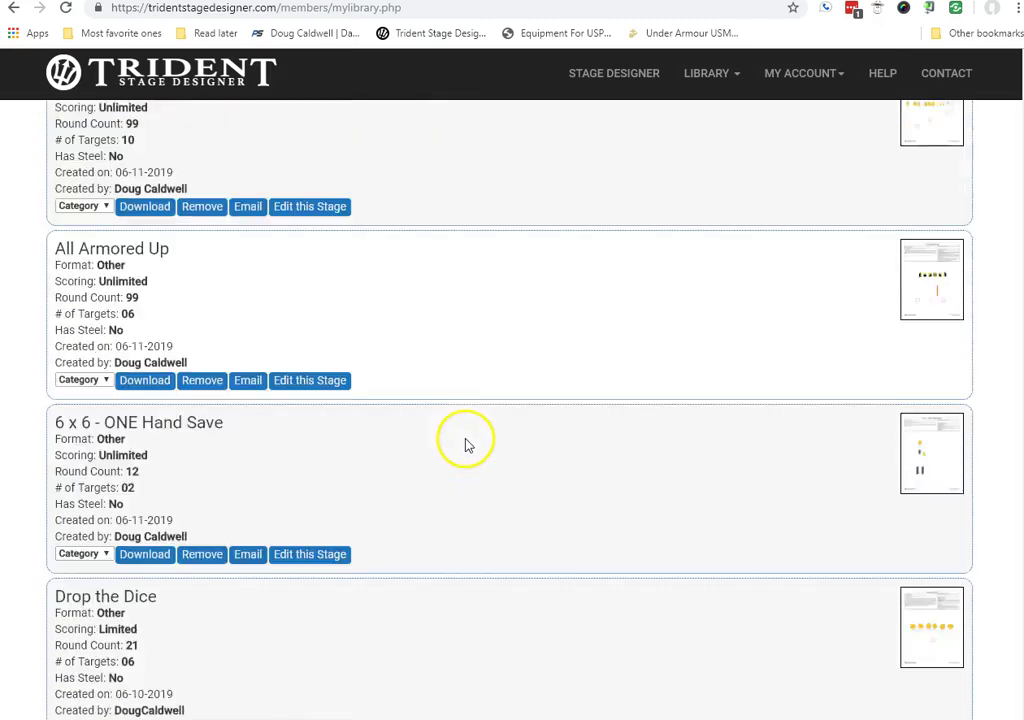
scroll(462, 445, "down", 3)
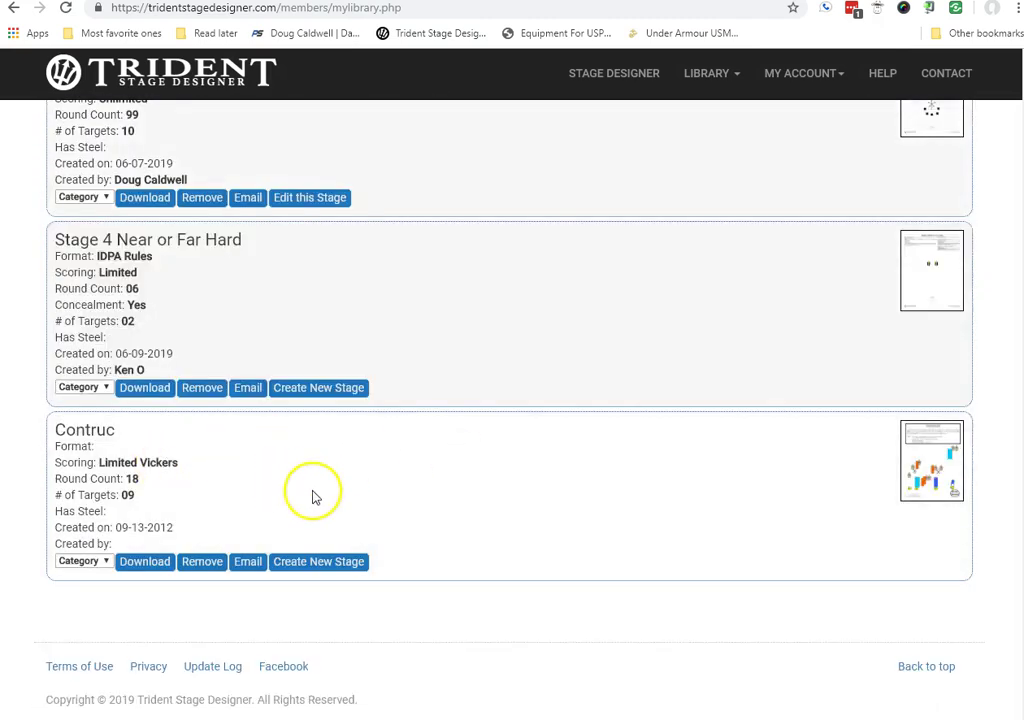
left_click(301, 565)
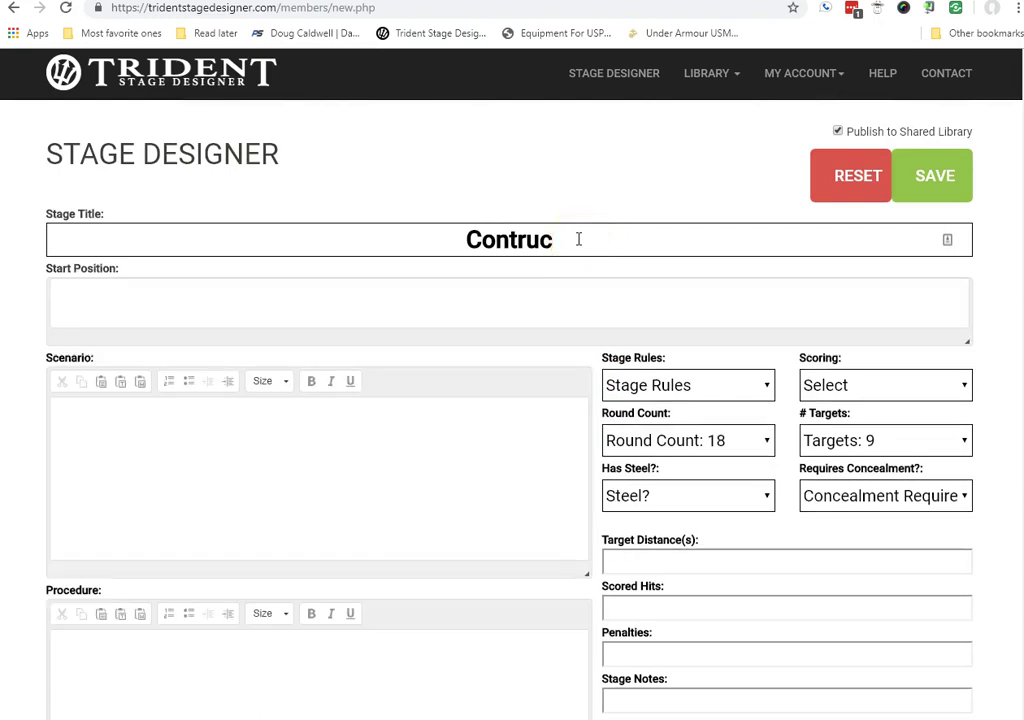
Replace the stage title with New Stage
left_click(578, 239)
double_click(434, 238)
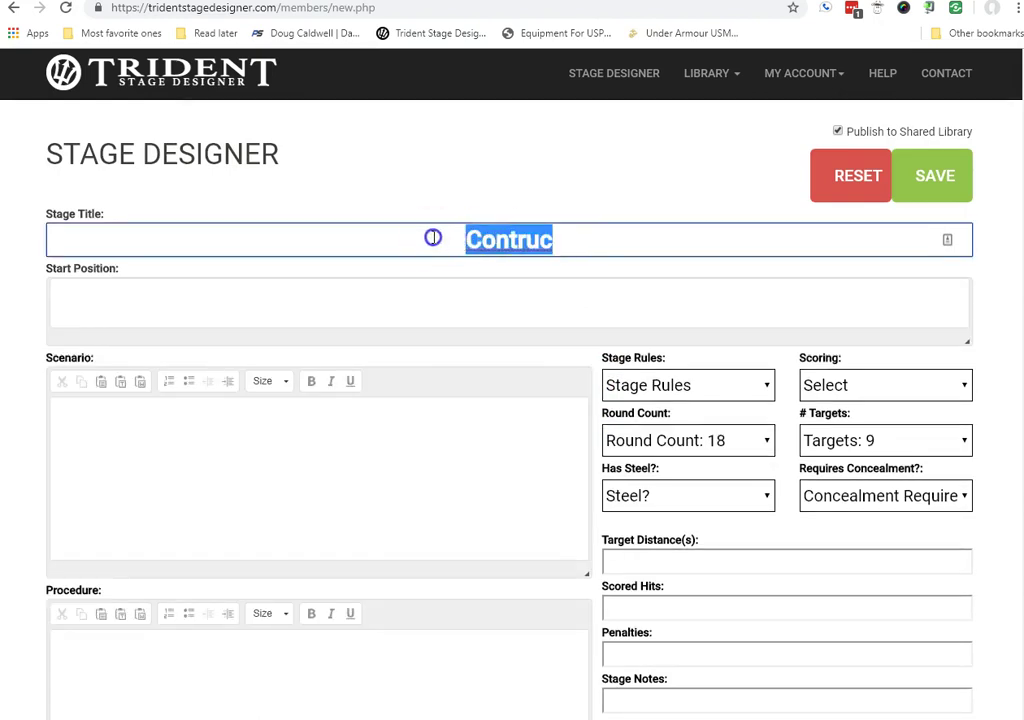
type("New Stage")
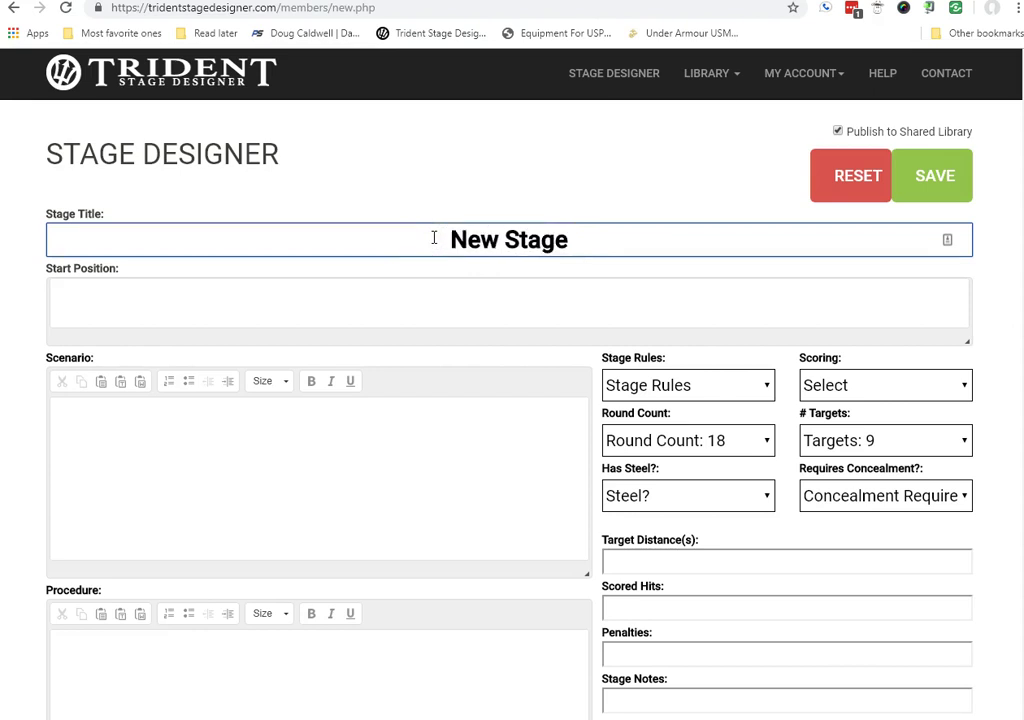
Check the stage rules choices and look over the rest of the form down to the course-of-fire grid
left_click(765, 390)
left_click(763, 389)
scroll(575, 495, "down", 2)
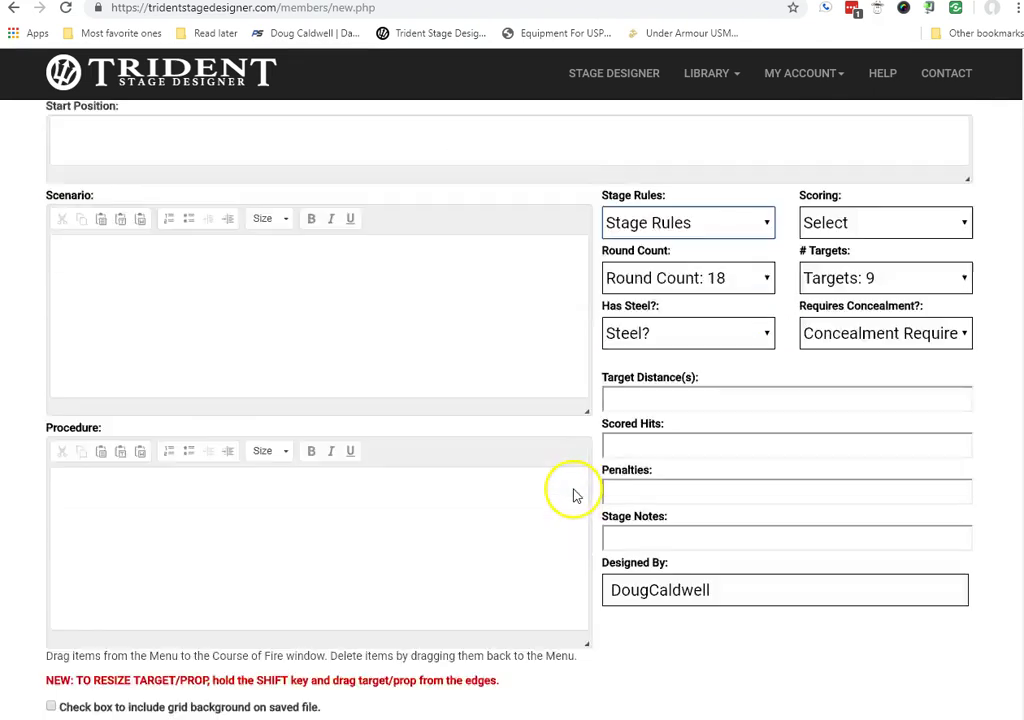
scroll(575, 495, "down", 9)
scroll(572, 495, "up", 1)
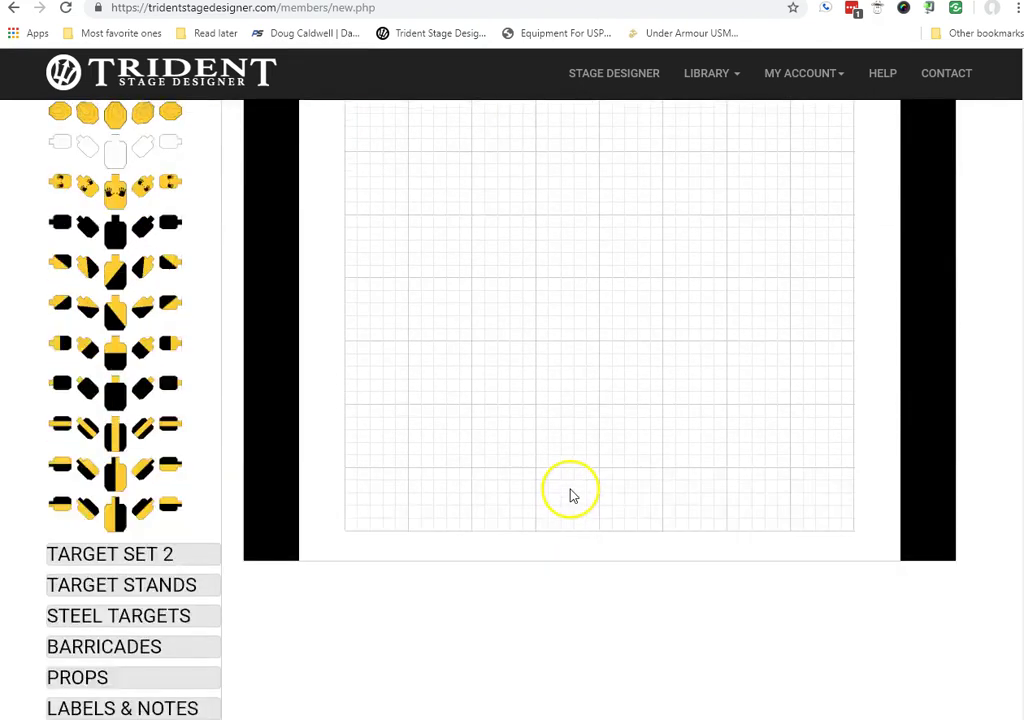
scroll(572, 495, "up", 10)
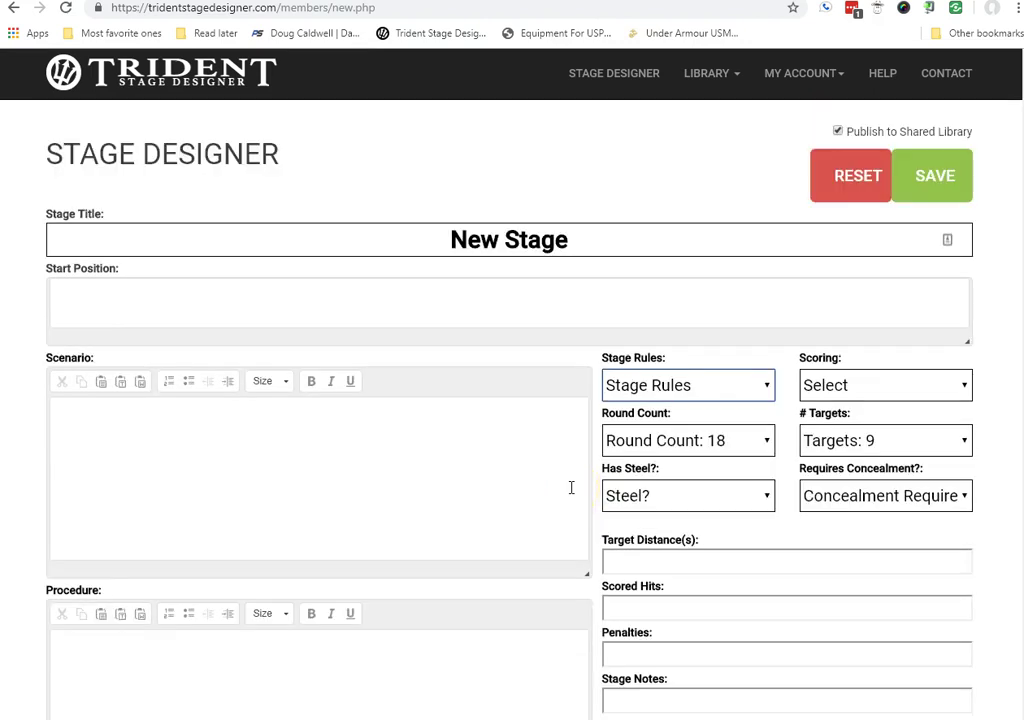